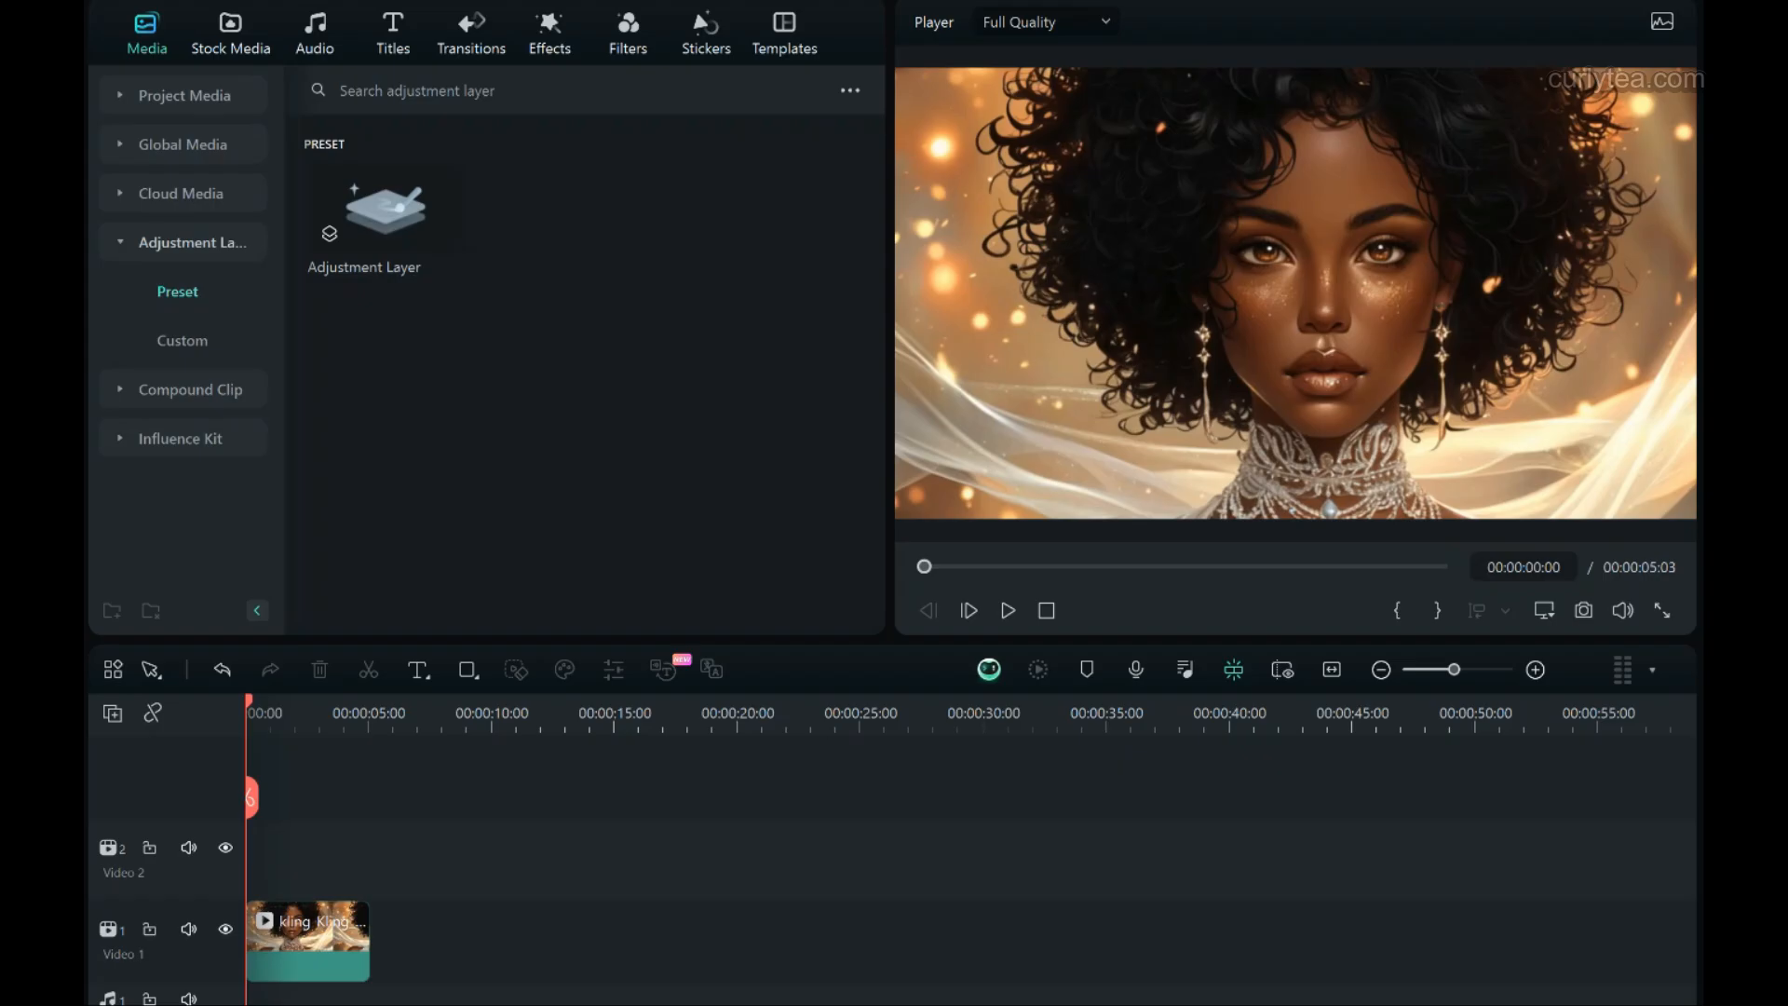
Play the Kling clip through from the start and return the playhead to the beginning.
{"action": "left_click", "coordinate": [292, 944]}
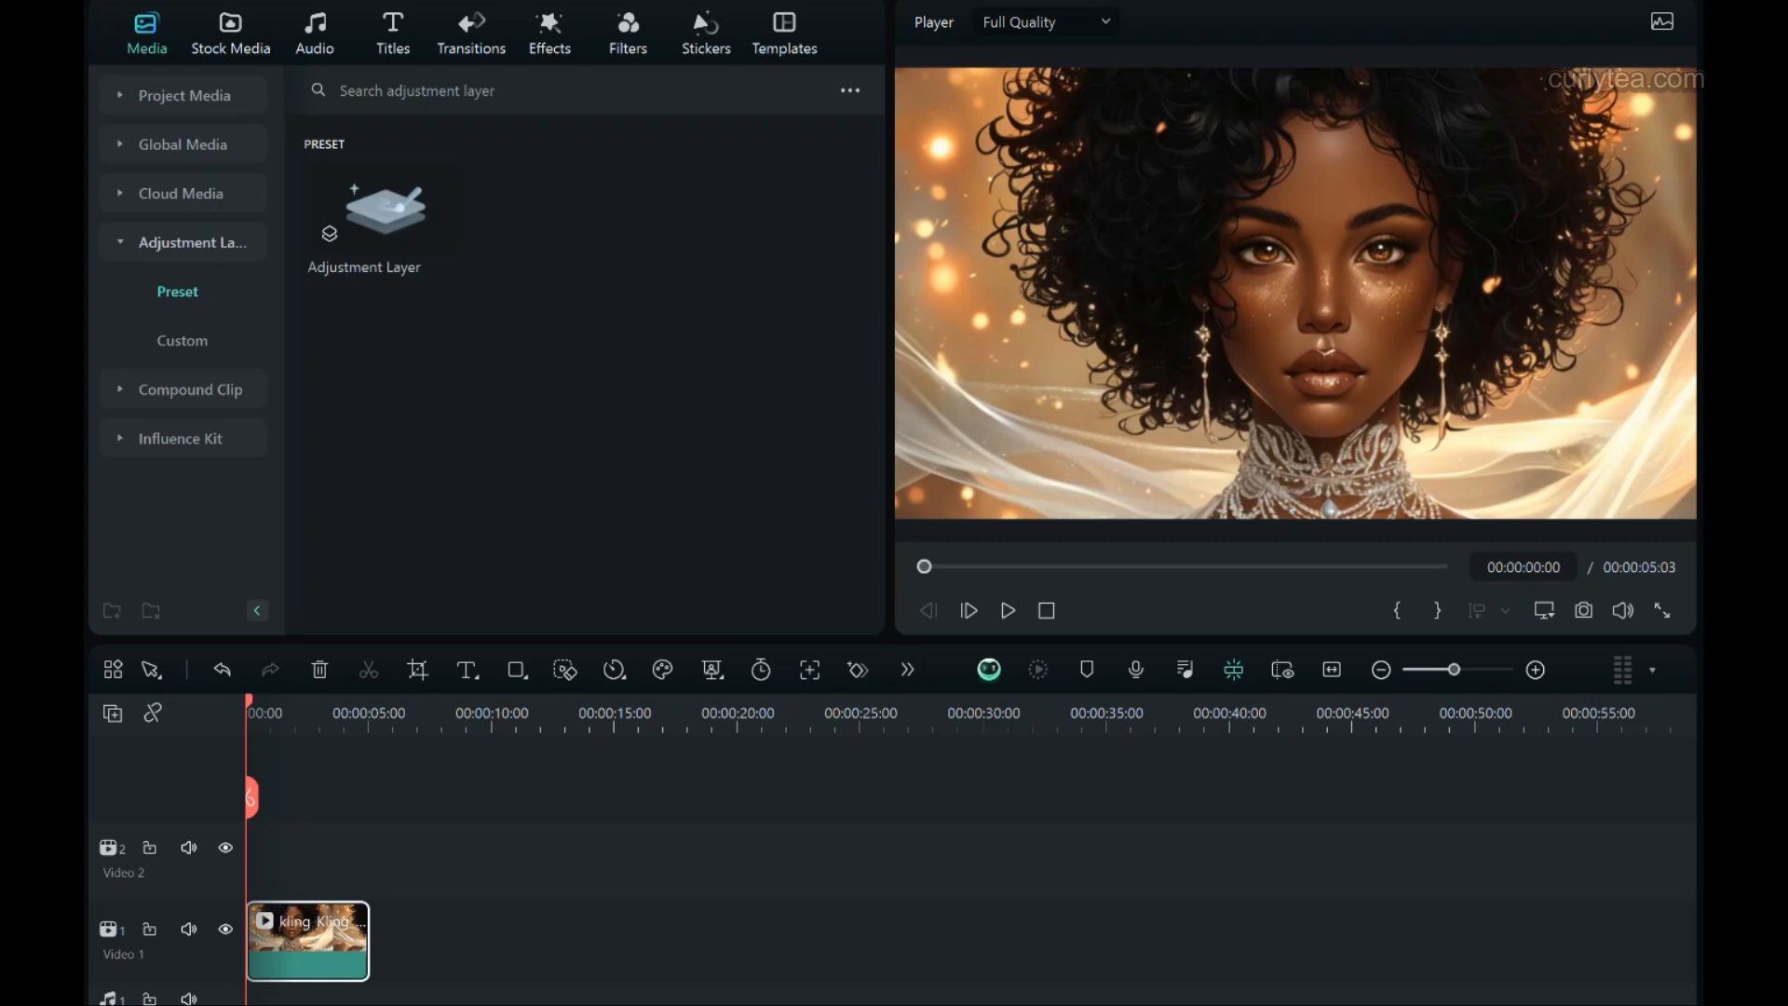
{"action": "left_click", "coordinate": [1007, 610]}
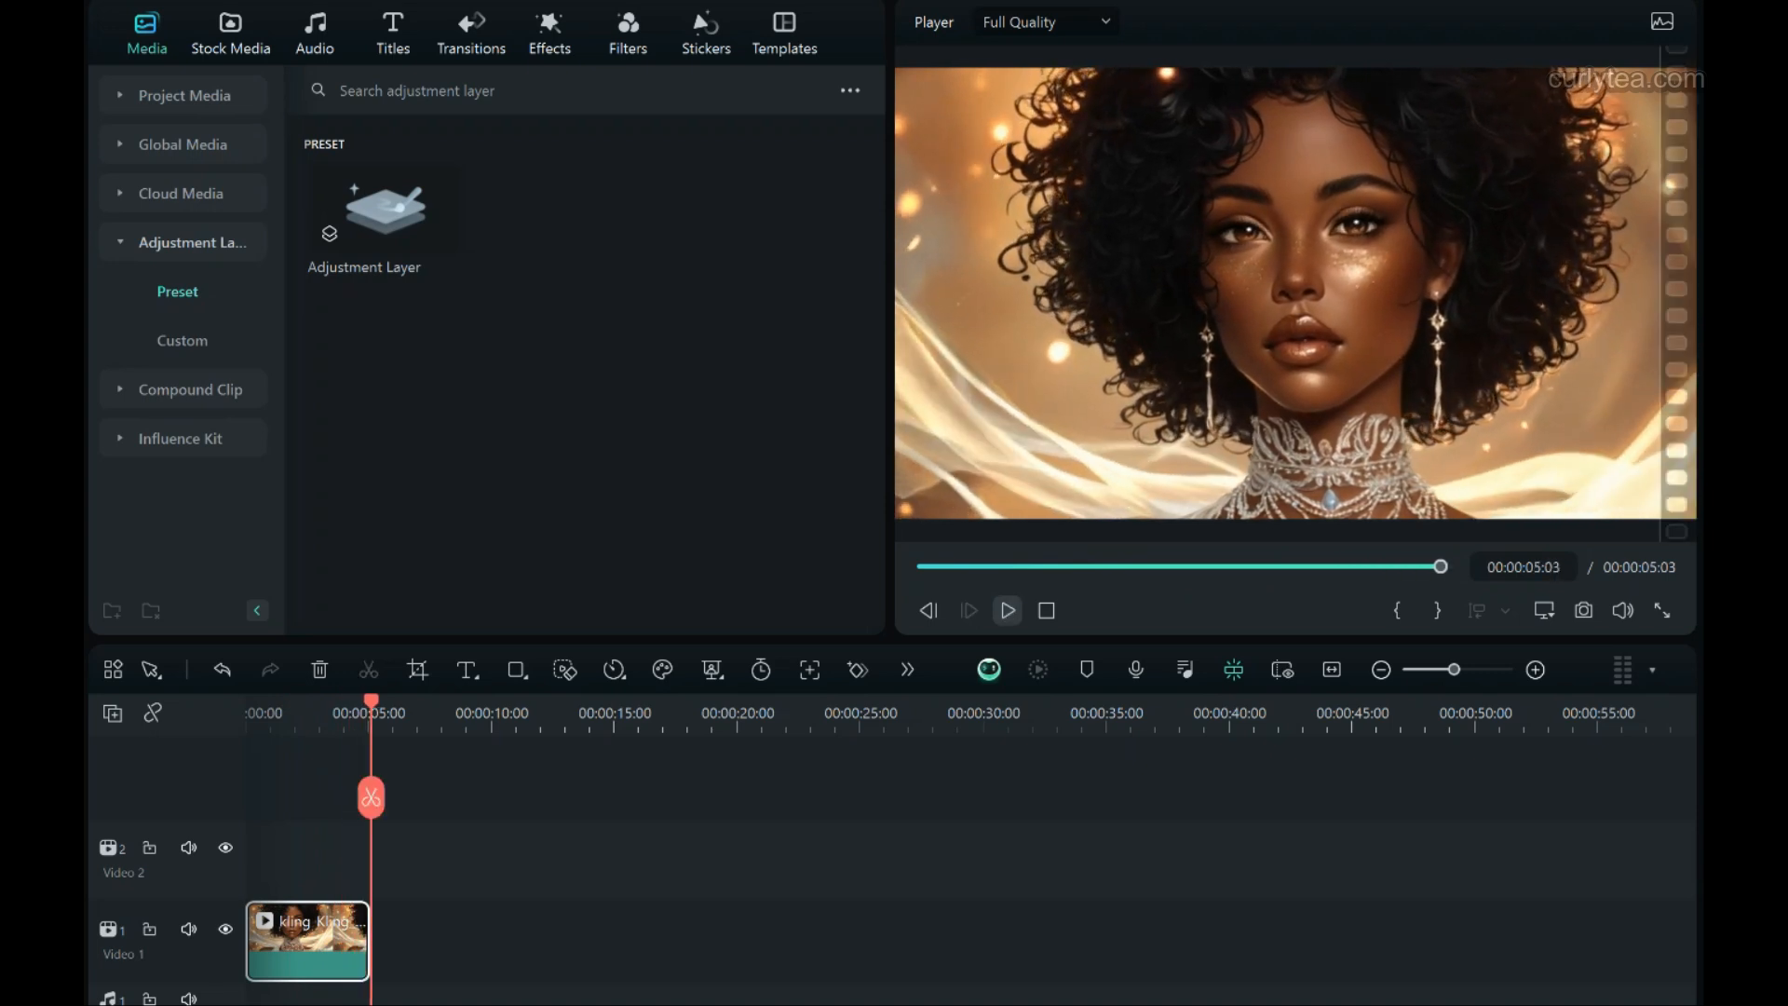
{"action": "key", "text": "Home"}
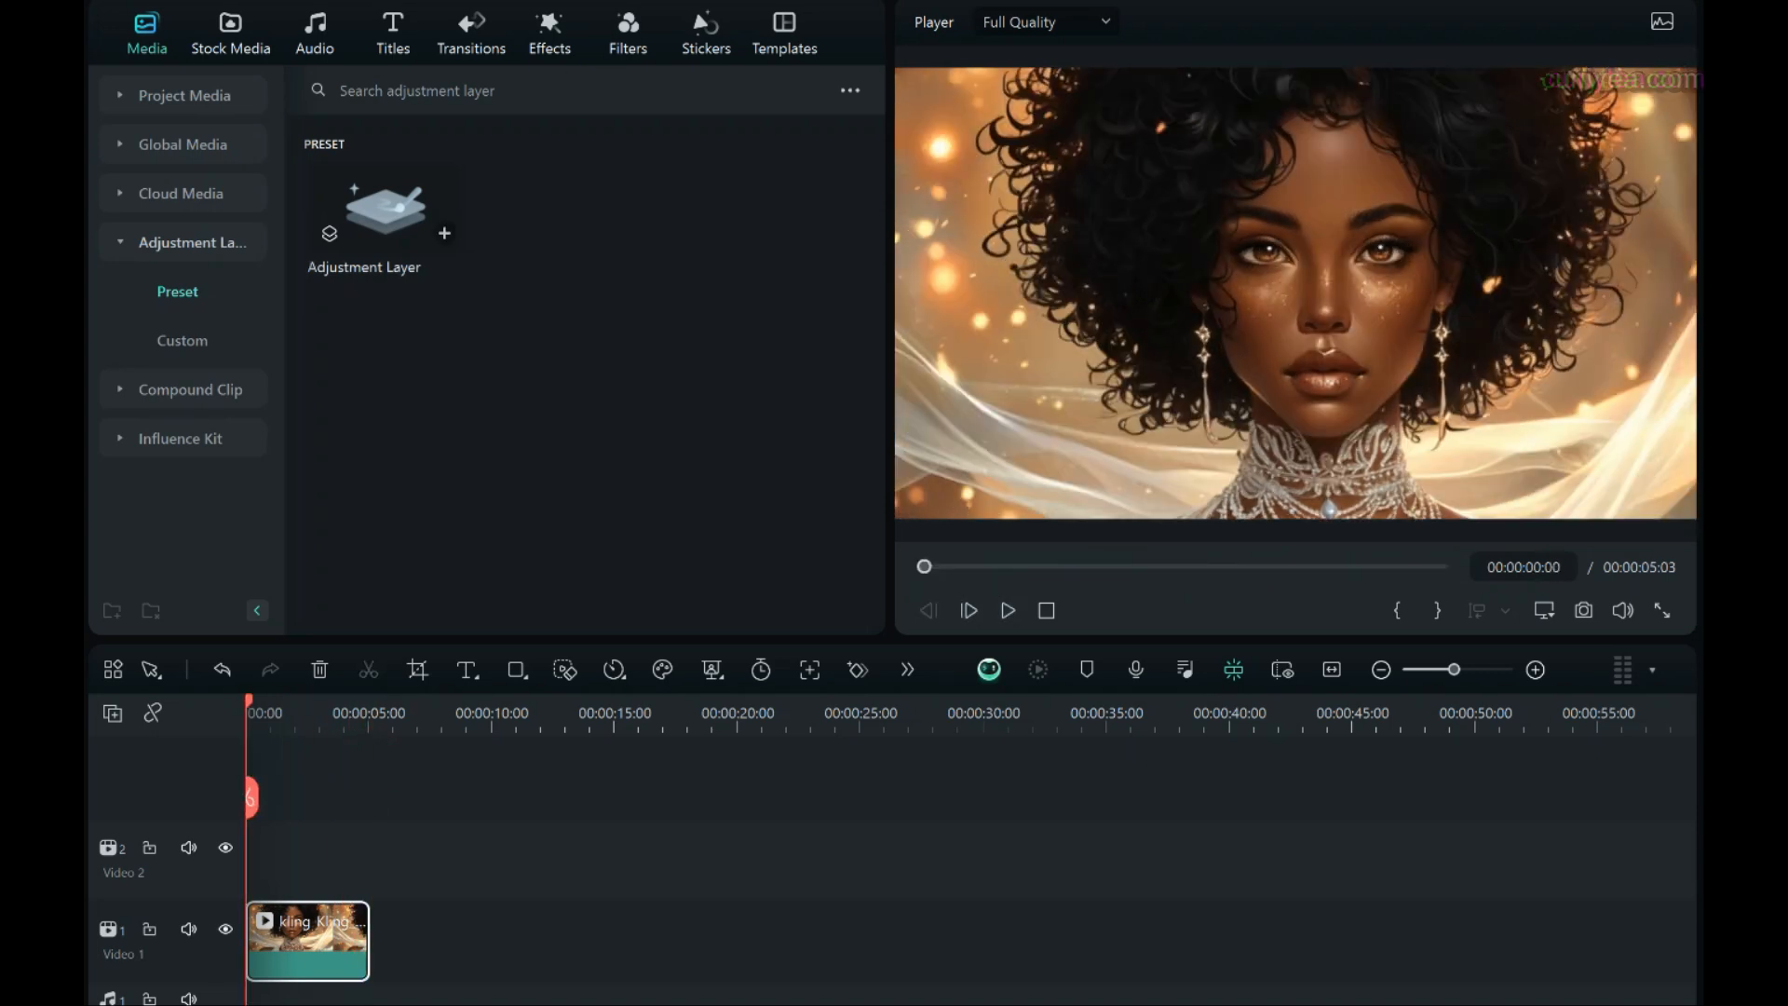
Place the preset Adjustment Layer on Video 2 above the clip and move the playhead to 00:00:01:23.
{"action": "left_click", "coordinate": [385, 206]}
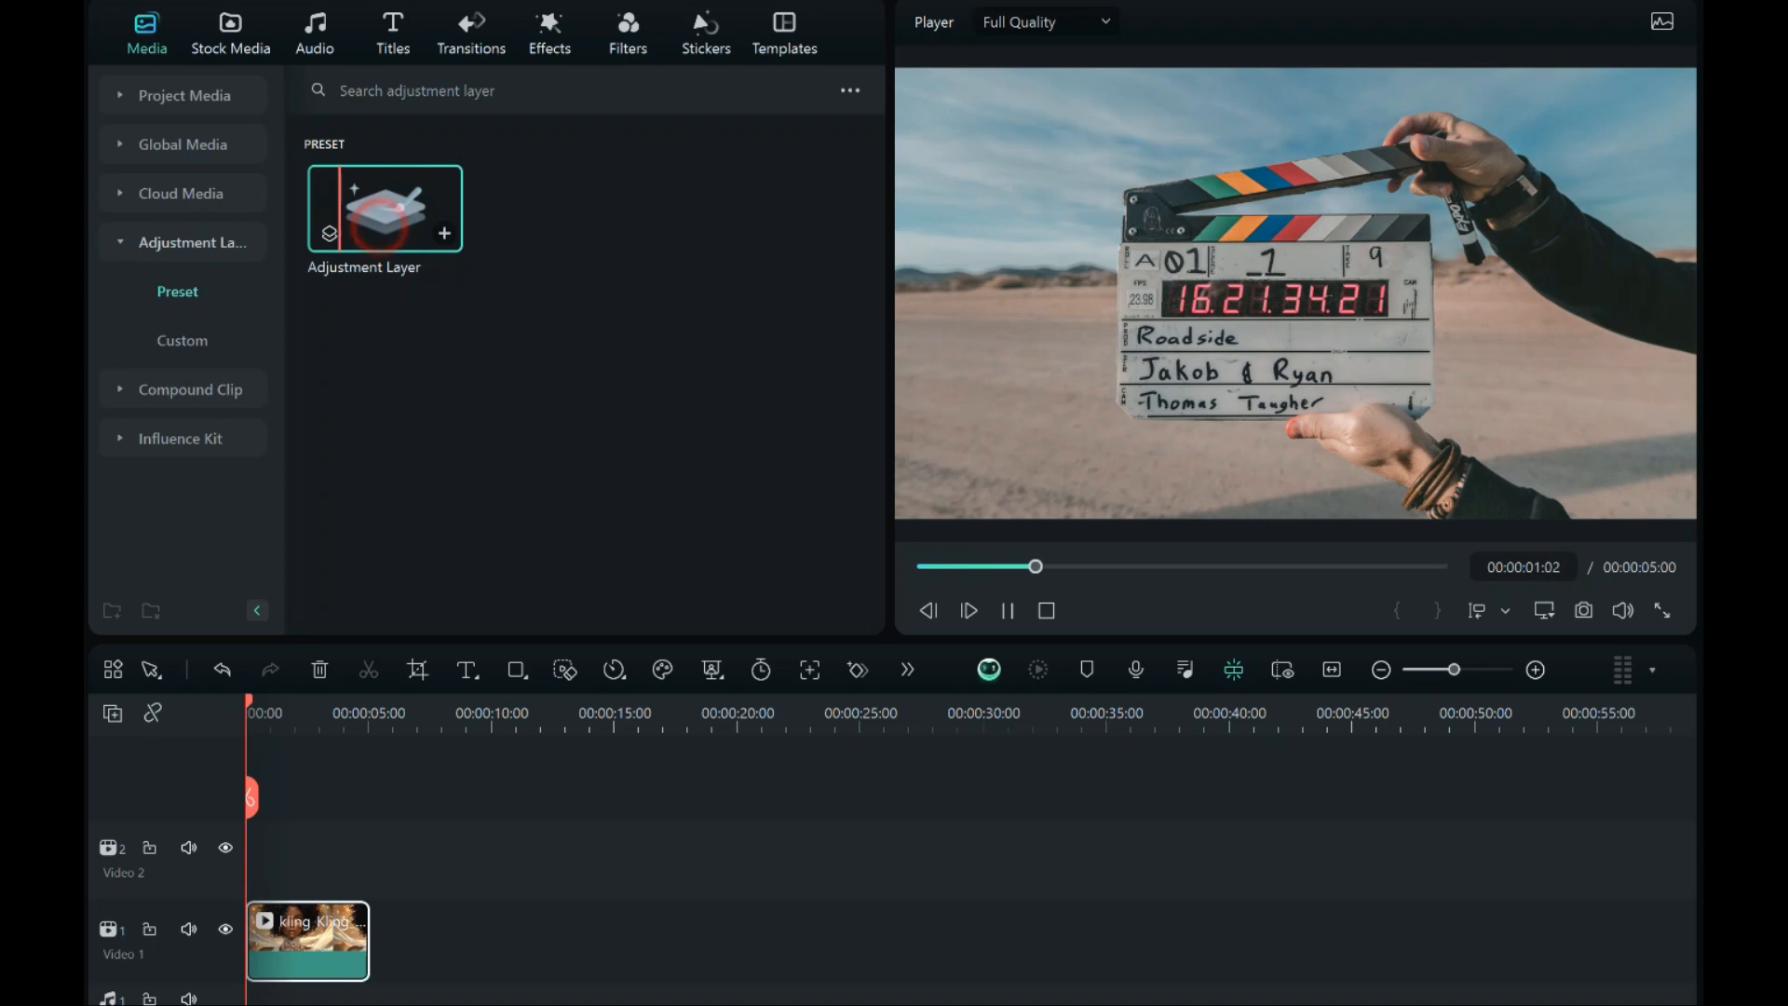
{"action": "left_click_drag", "start_coordinate": [386, 209], "coordinate": [307, 859]}
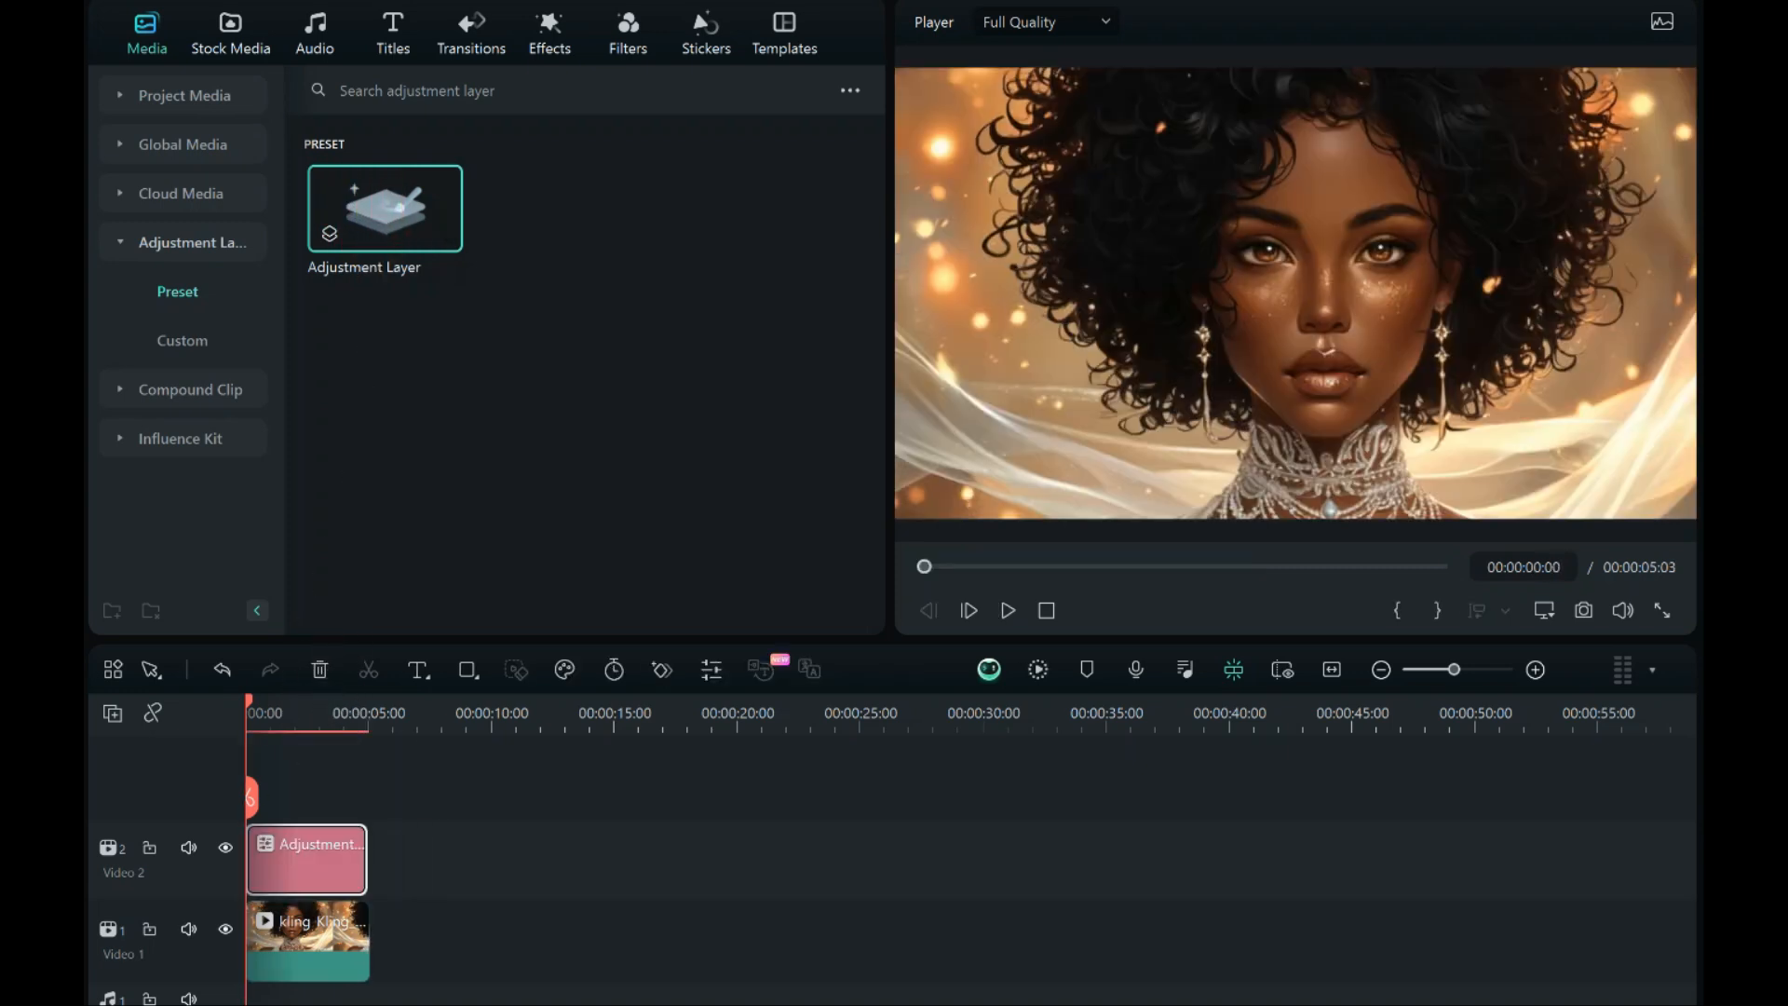
{"action": "left_click_drag", "start_coordinate": [248, 700], "coordinate": [292, 701]}
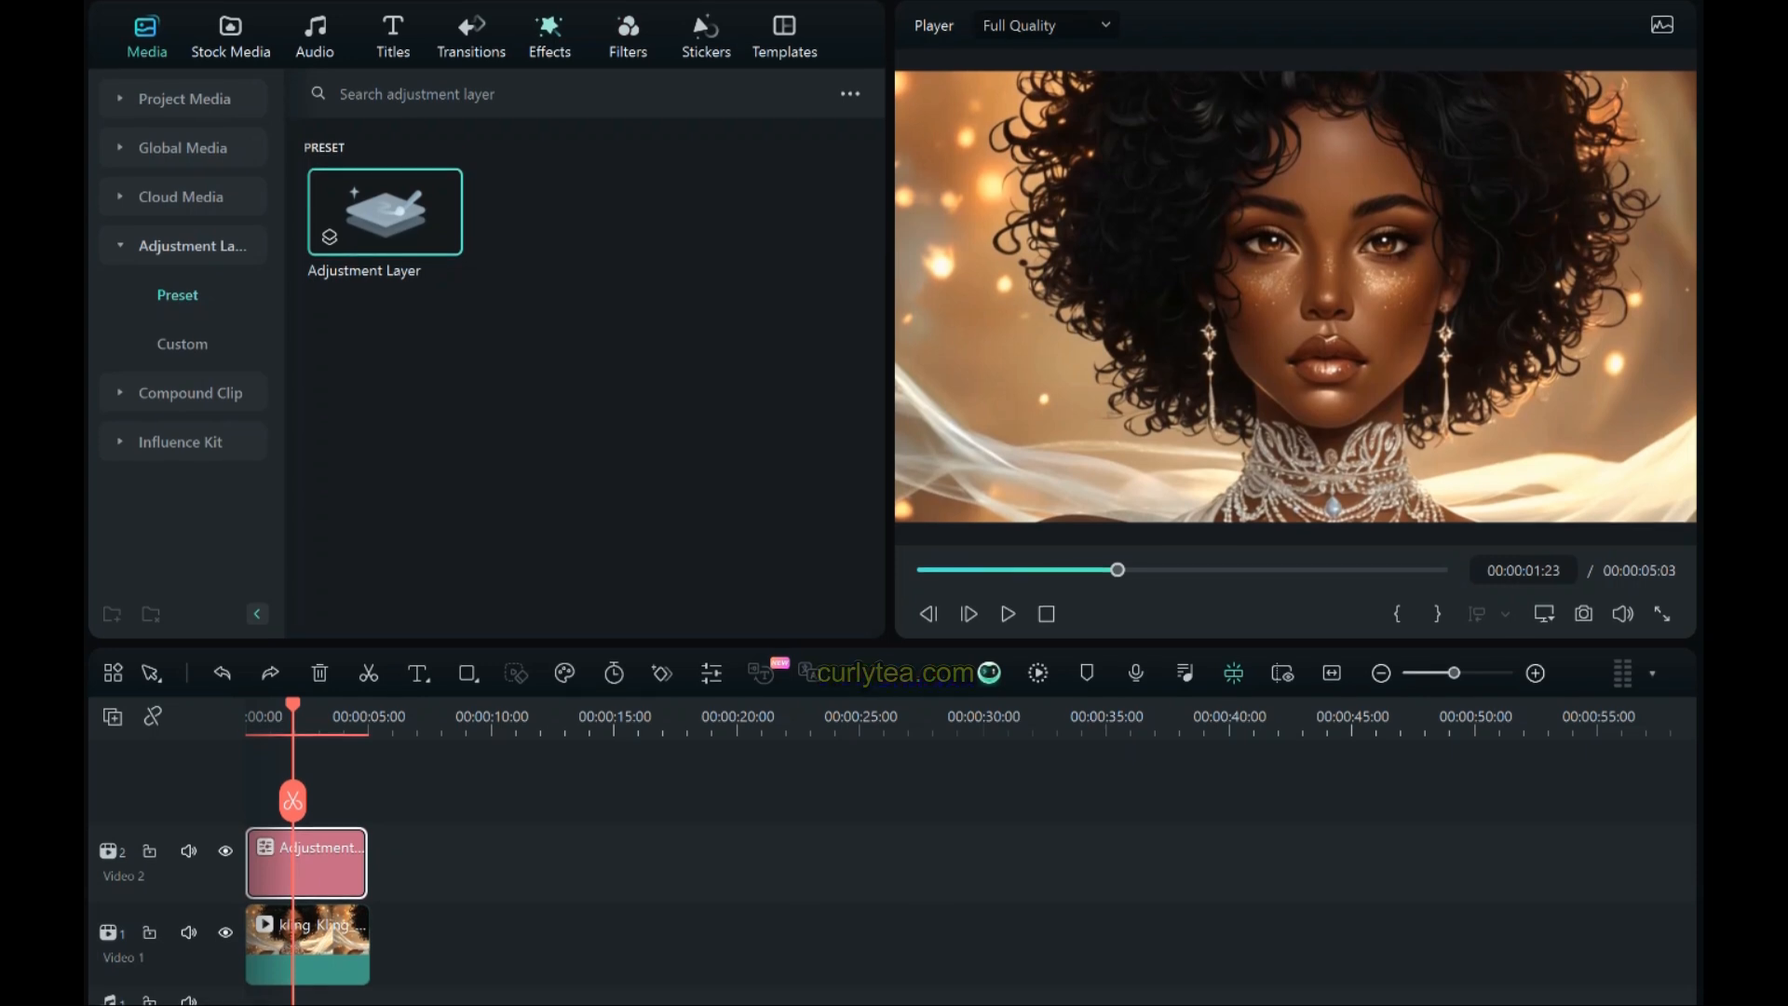
Apply the Slider Zoom video effect to the adjustment layer and play the result from the start.
{"action": "left_click", "coordinate": [549, 32]}
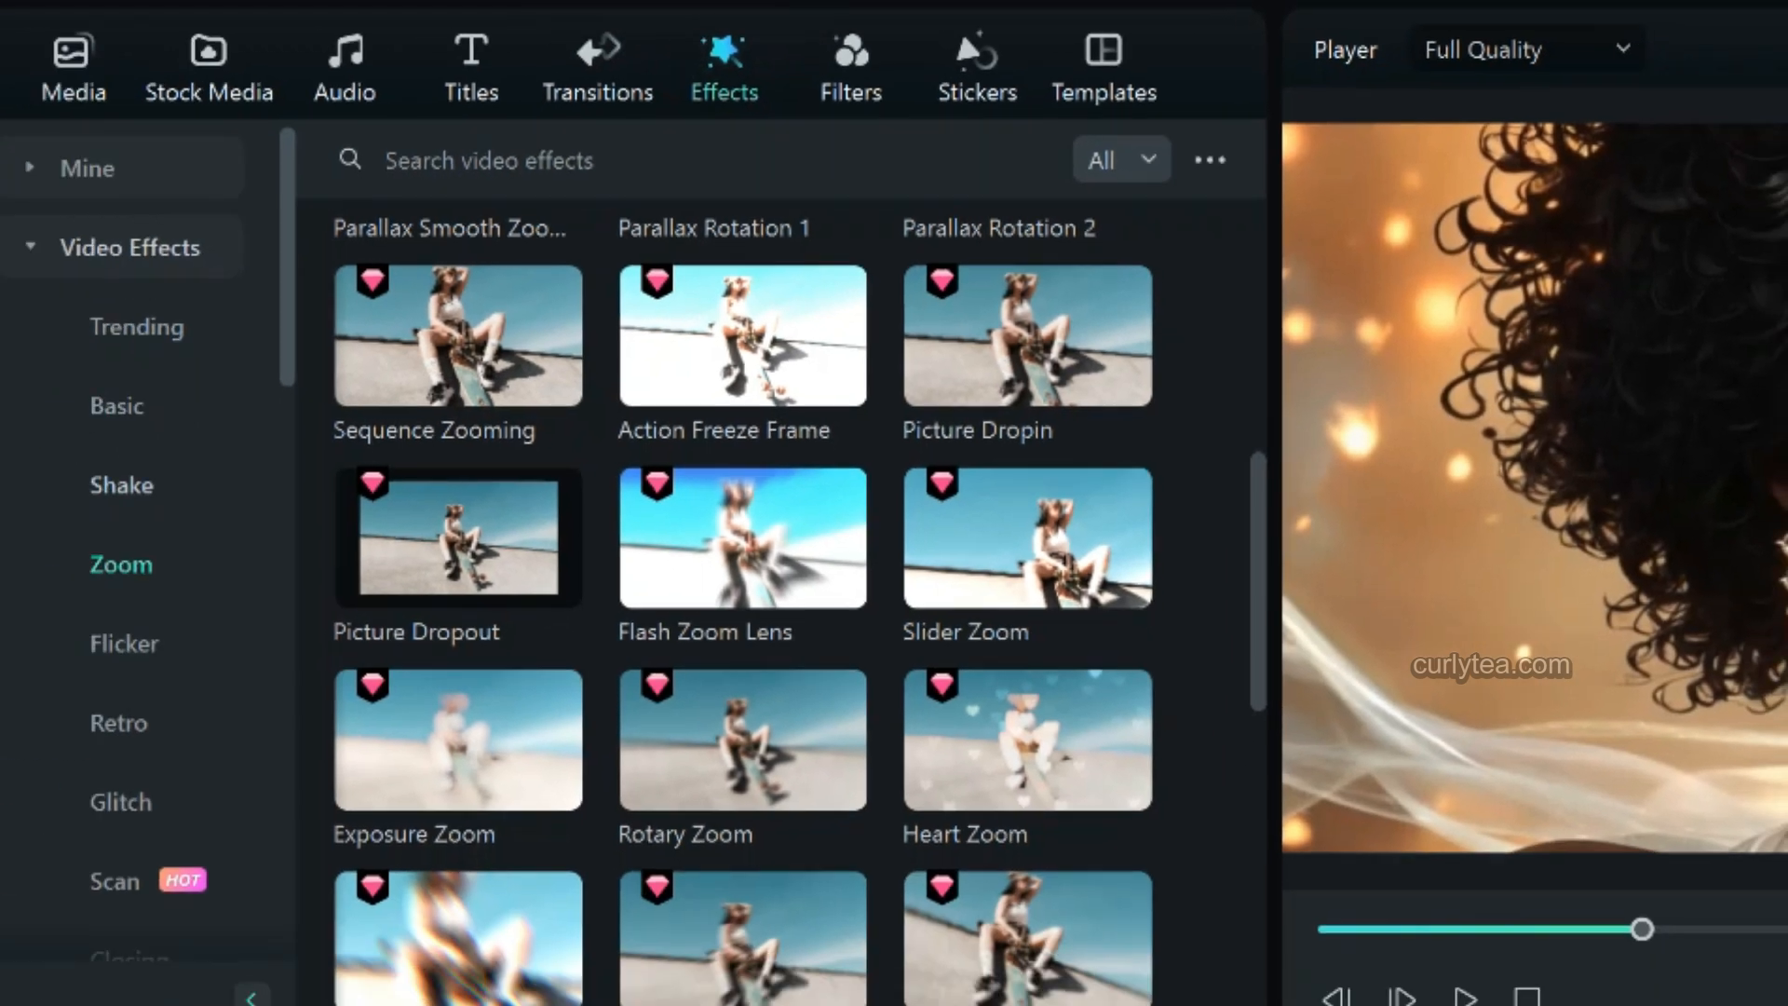
{"action": "mouse_move", "coordinate": [742, 538]}
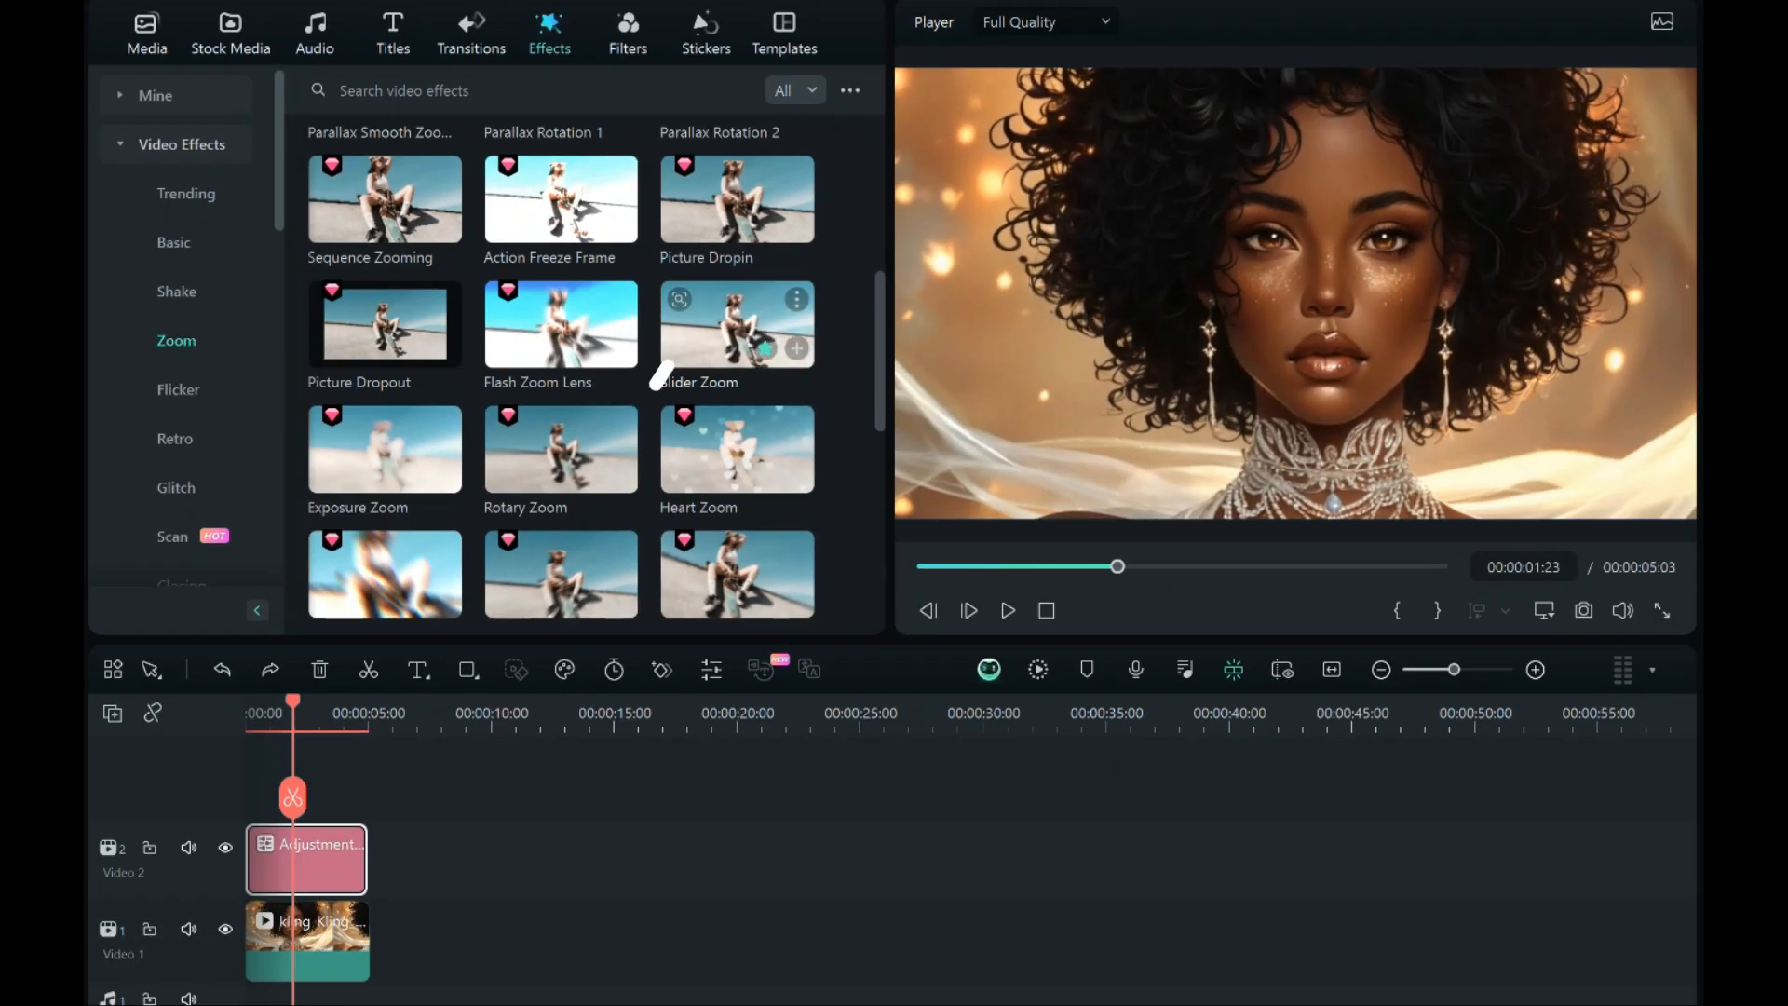
{"action": "left_click", "coordinate": [725, 352]}
{"action": "left_click_drag", "start_coordinate": [725, 352], "coordinate": [307, 857]}
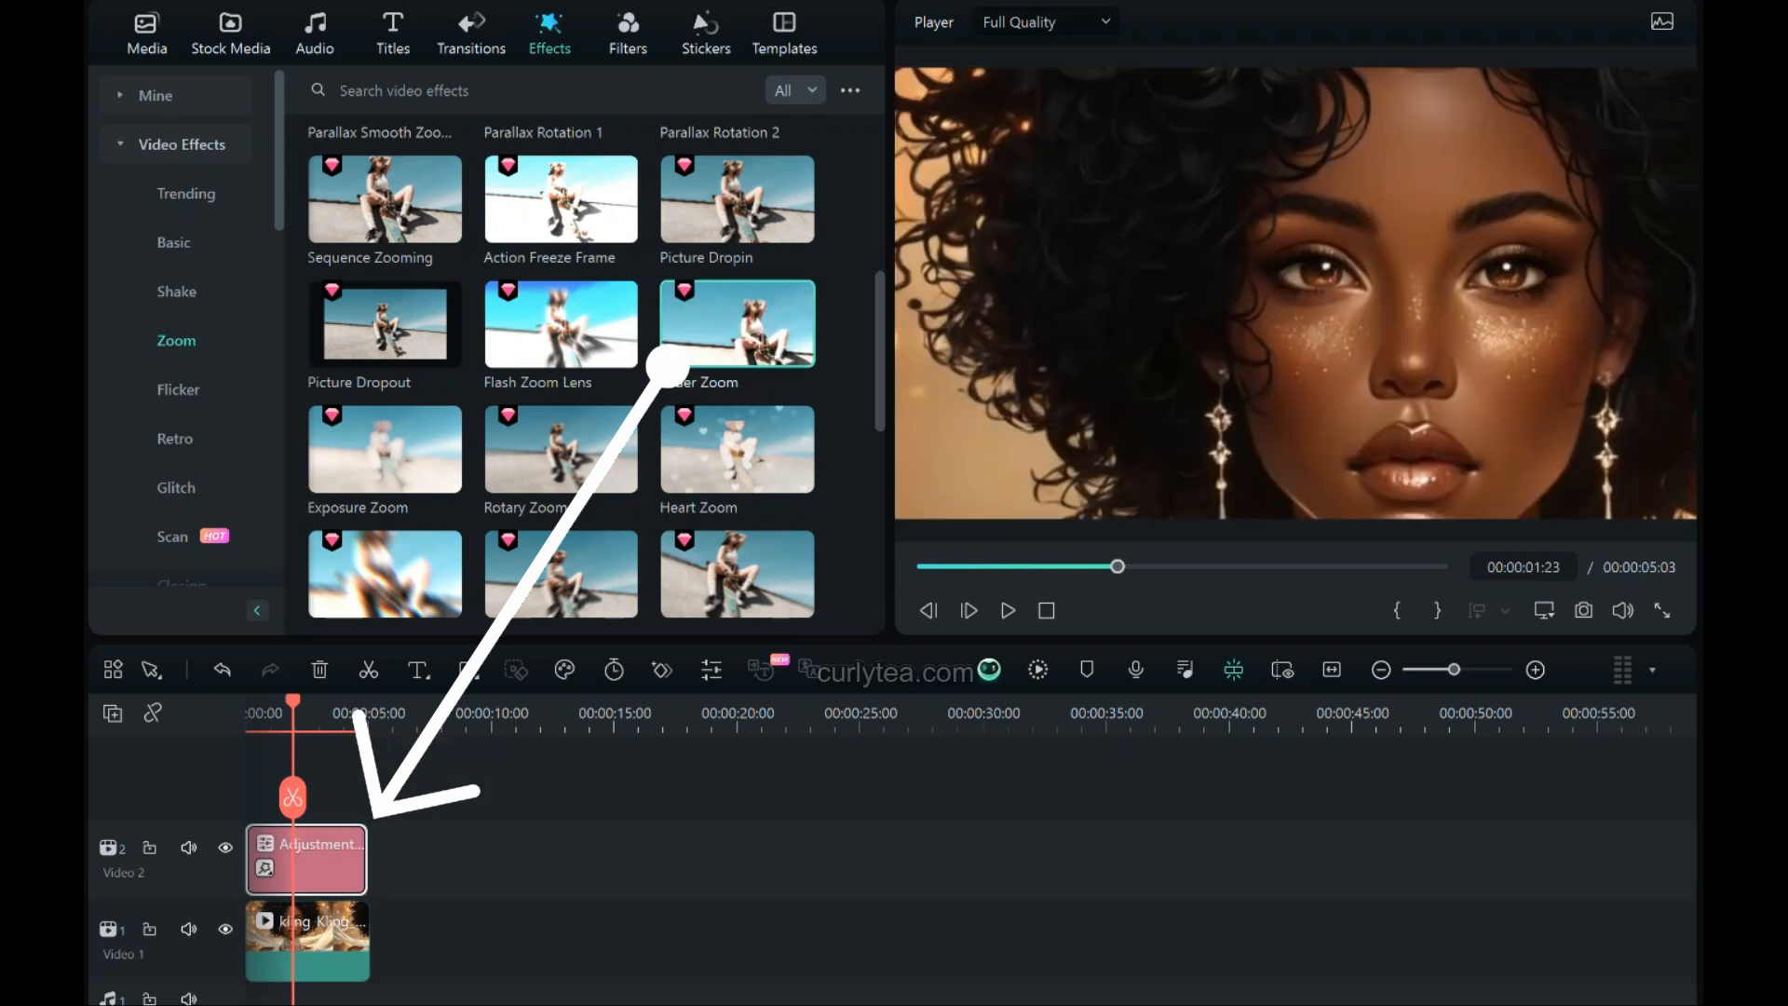
{"action": "left_click_drag", "start_coordinate": [294, 698], "coordinate": [246, 699]}
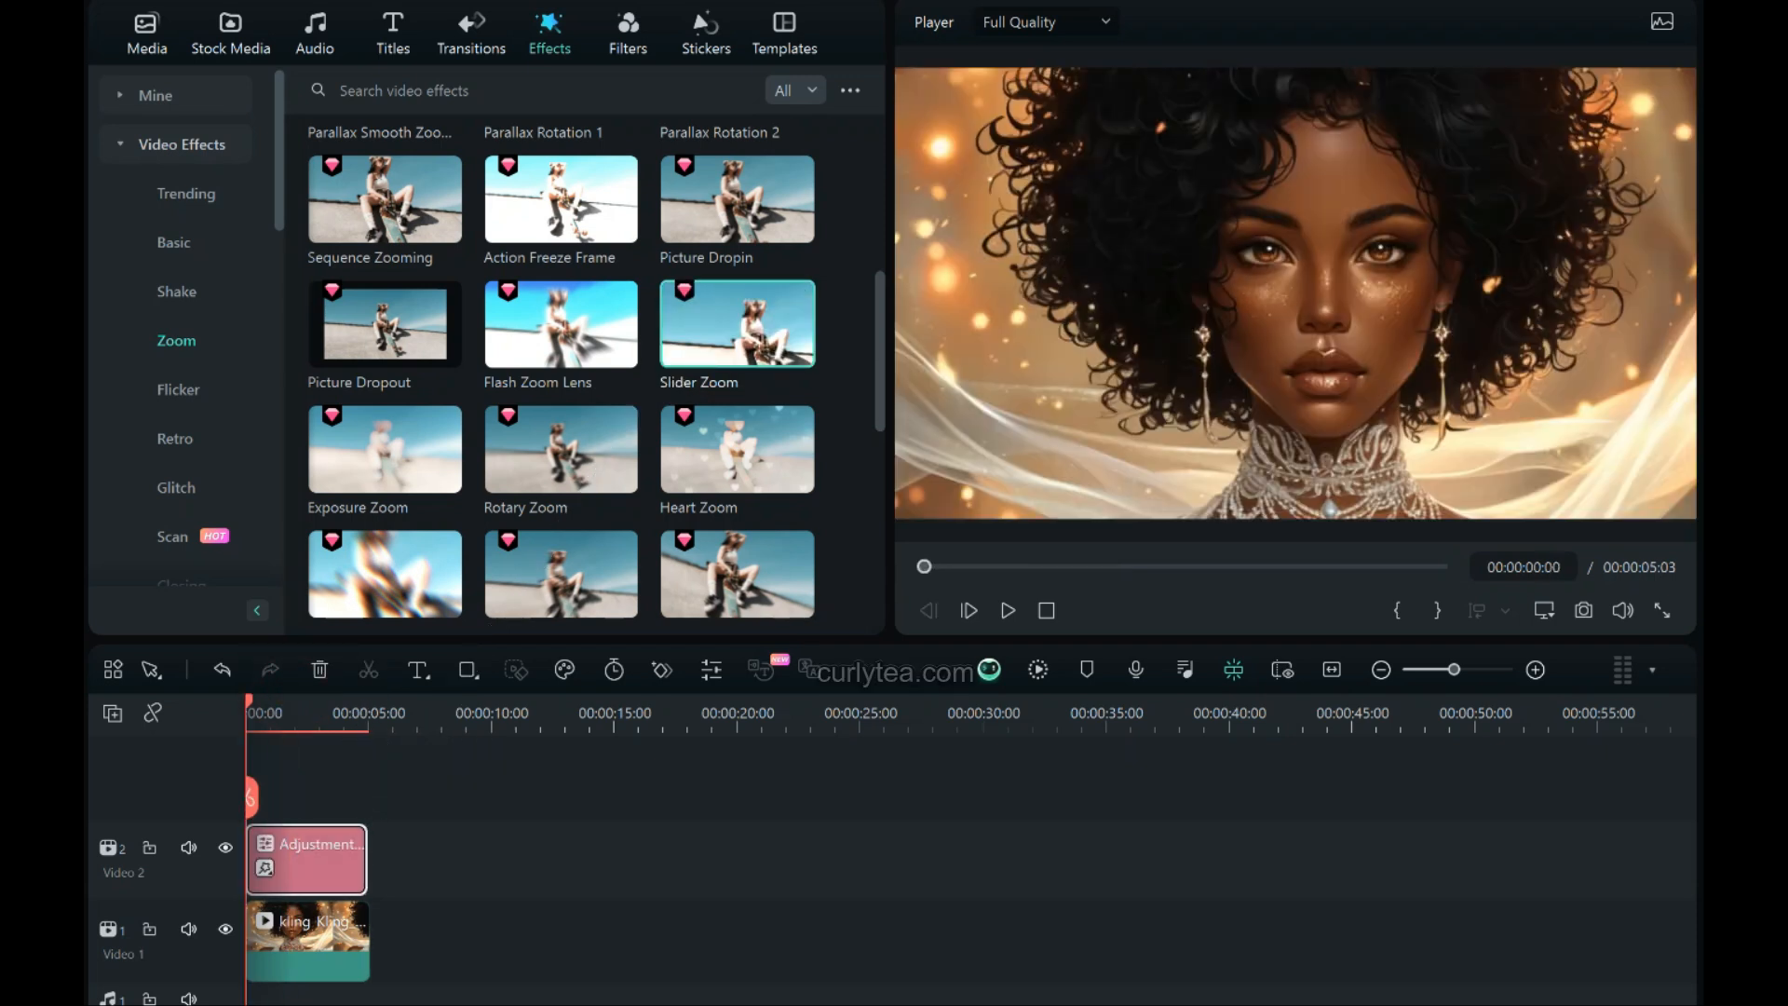
{"action": "key", "text": "space"}
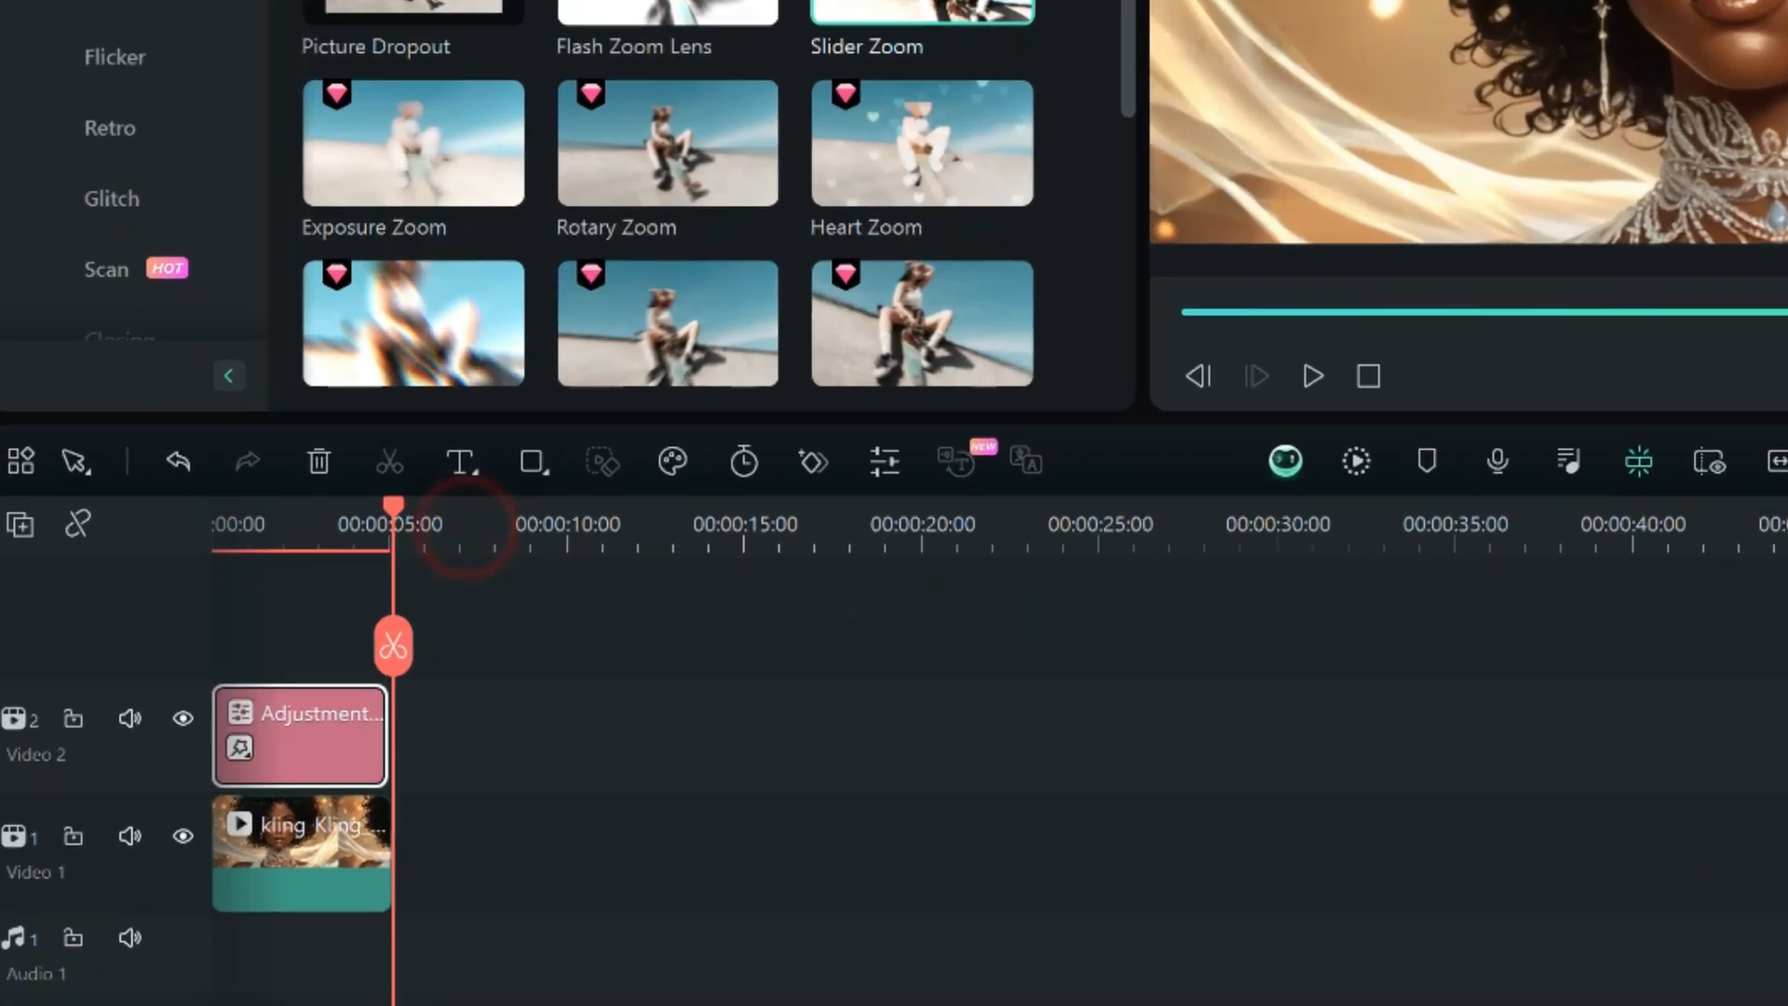
Extend the adjustment layer's end on Video 2 to match the end of the clip below it.
{"action": "left_click_drag", "start_coordinate": [420, 716], "coordinate": [568, 716]}
{"action": "key", "text": "ctrl+equal"}
{"action": "key", "text": "ctrl+equal"}
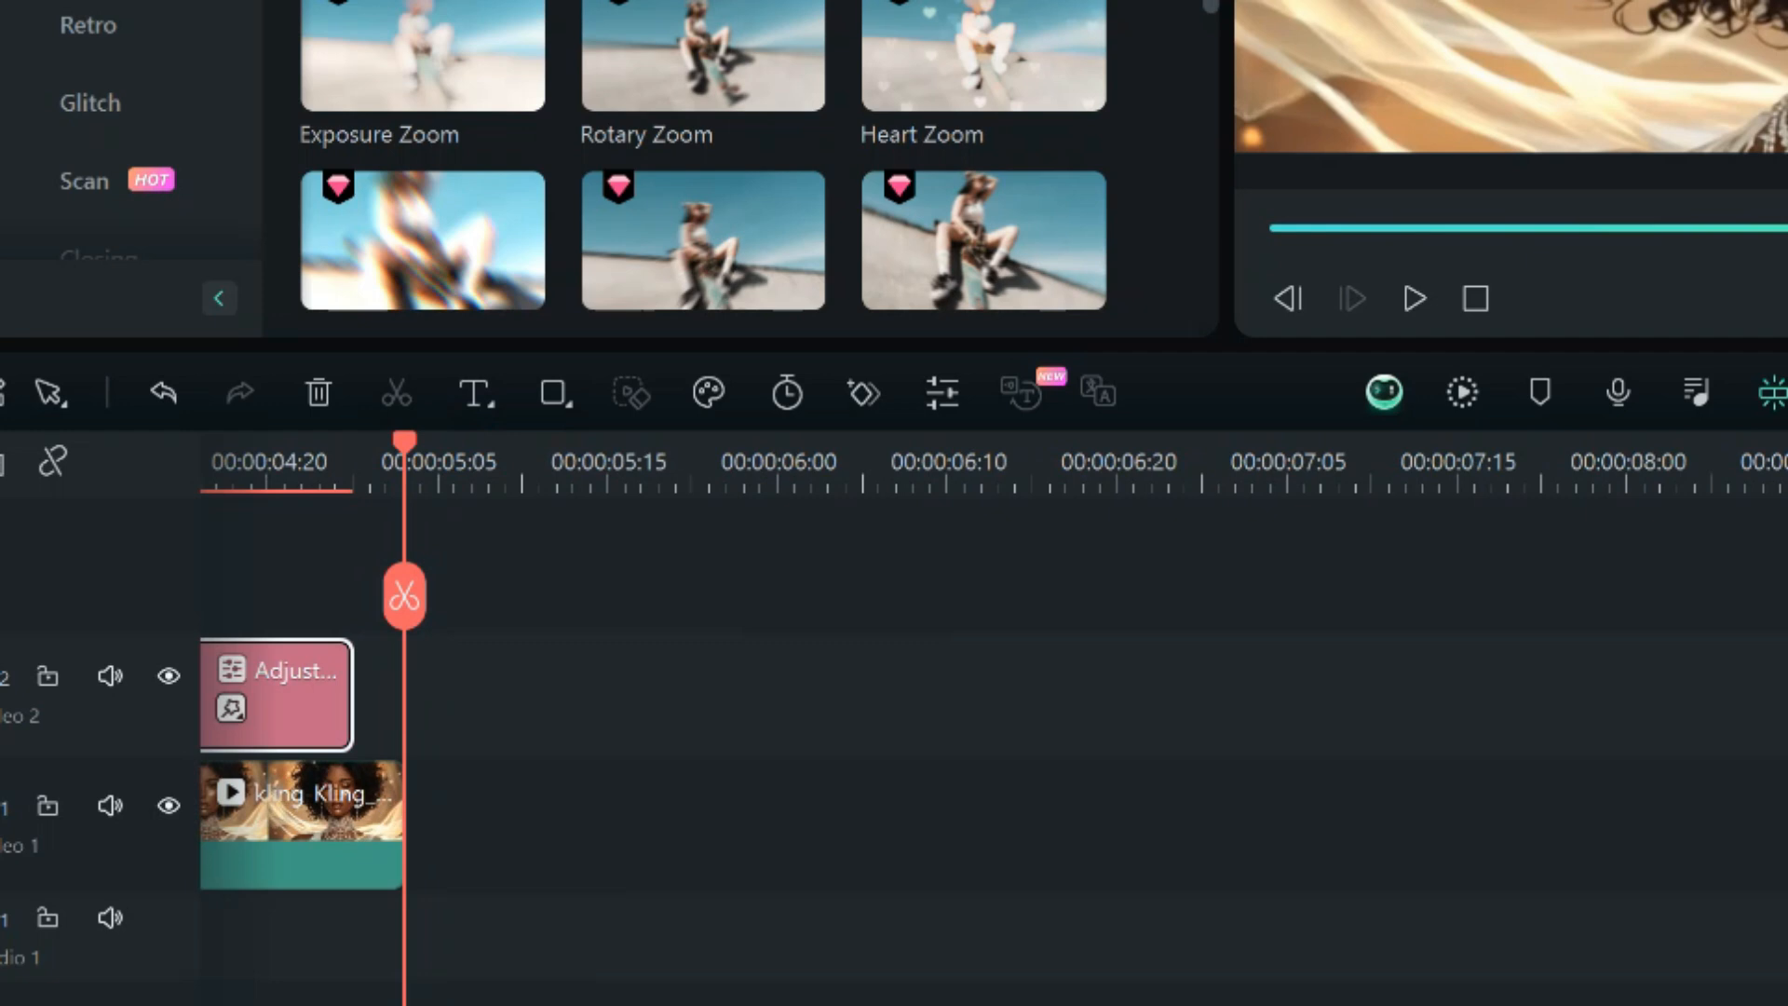
{"action": "left_click_drag", "start_coordinate": [352, 694], "coordinate": [403, 694]}
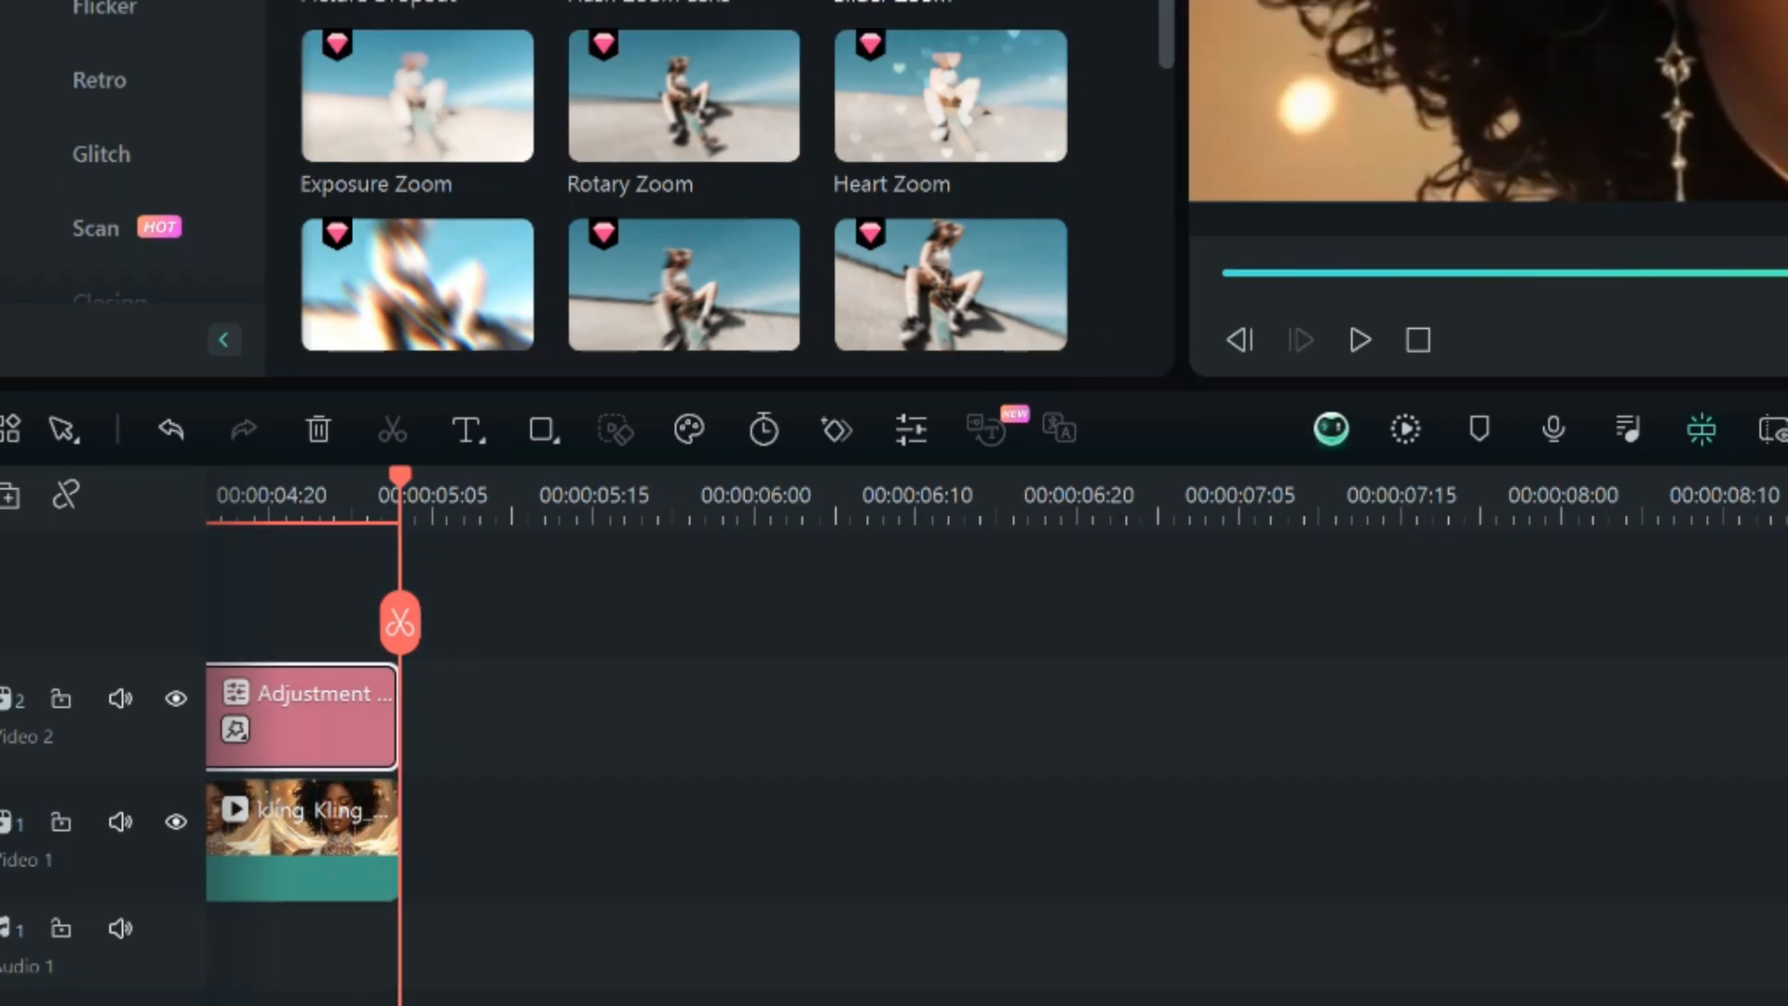
{"action": "key", "text": "ctrl+minus"}
{"action": "key", "text": "ctrl+minus"}
{"action": "key", "text": "ctrl+minus"}
{"action": "key", "text": "ctrl+minus"}
{"action": "key", "text": "ctrl+minus"}
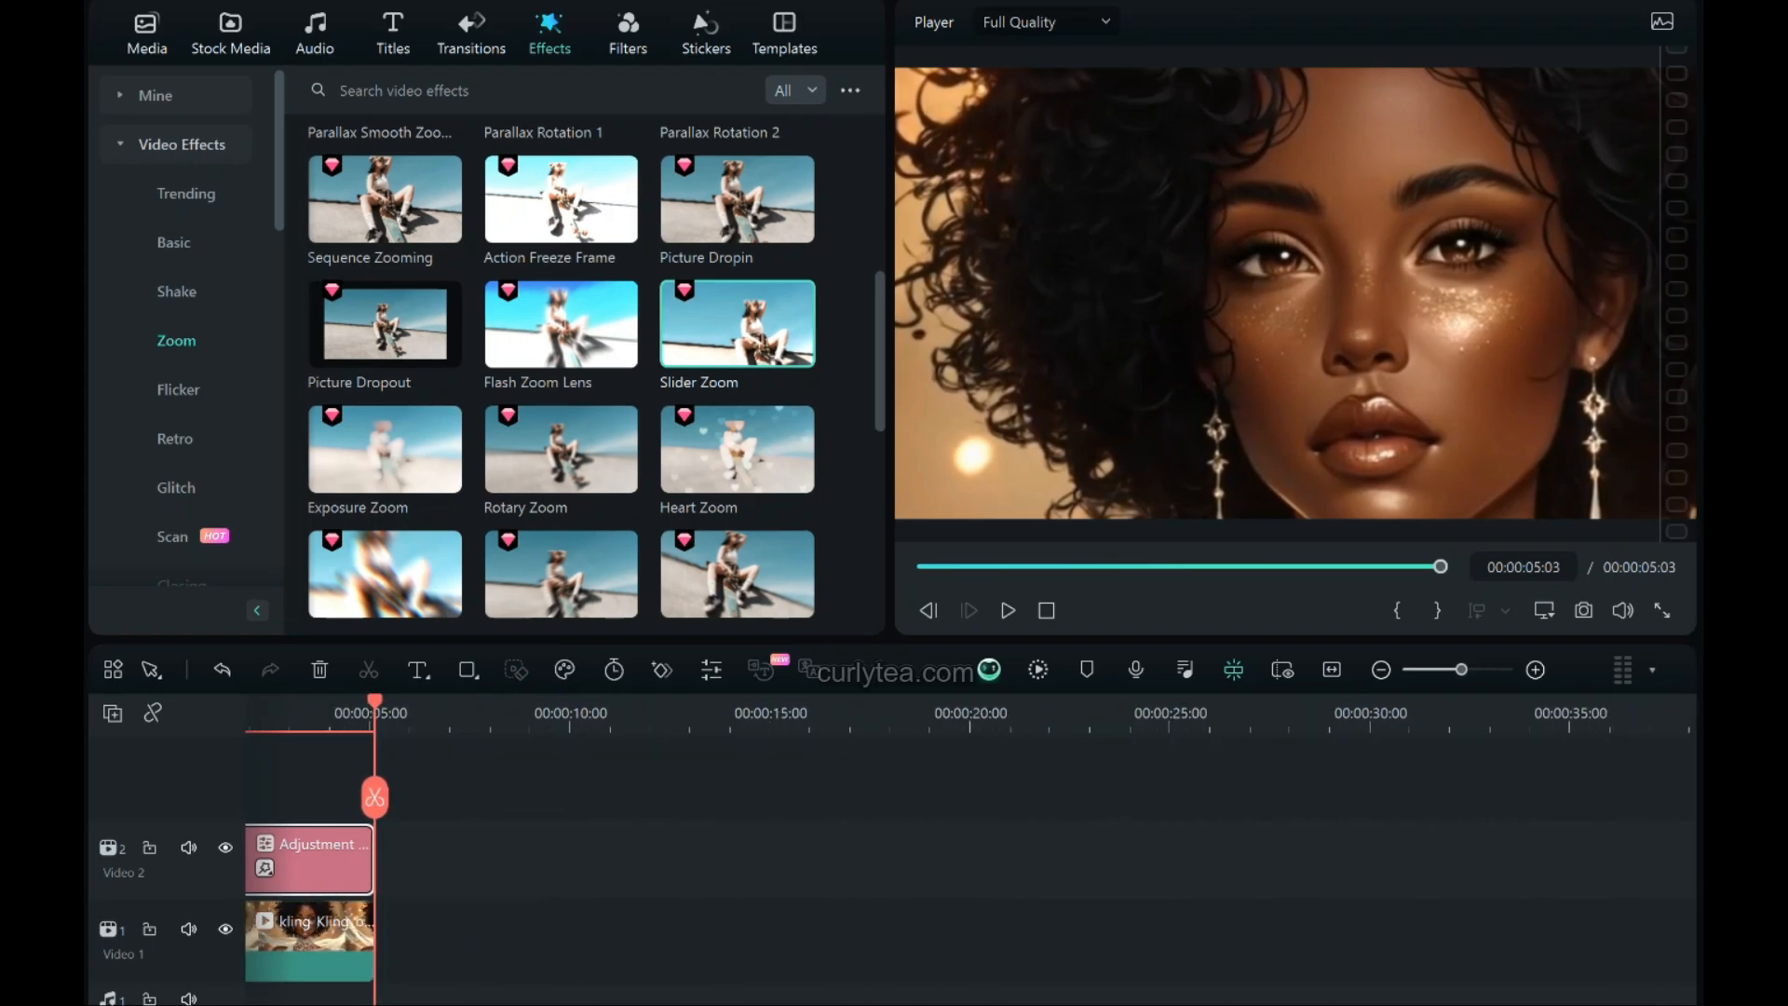
{"action": "key", "text": "ctrl+minus"}
{"action": "key", "text": "ctrl+minus"}
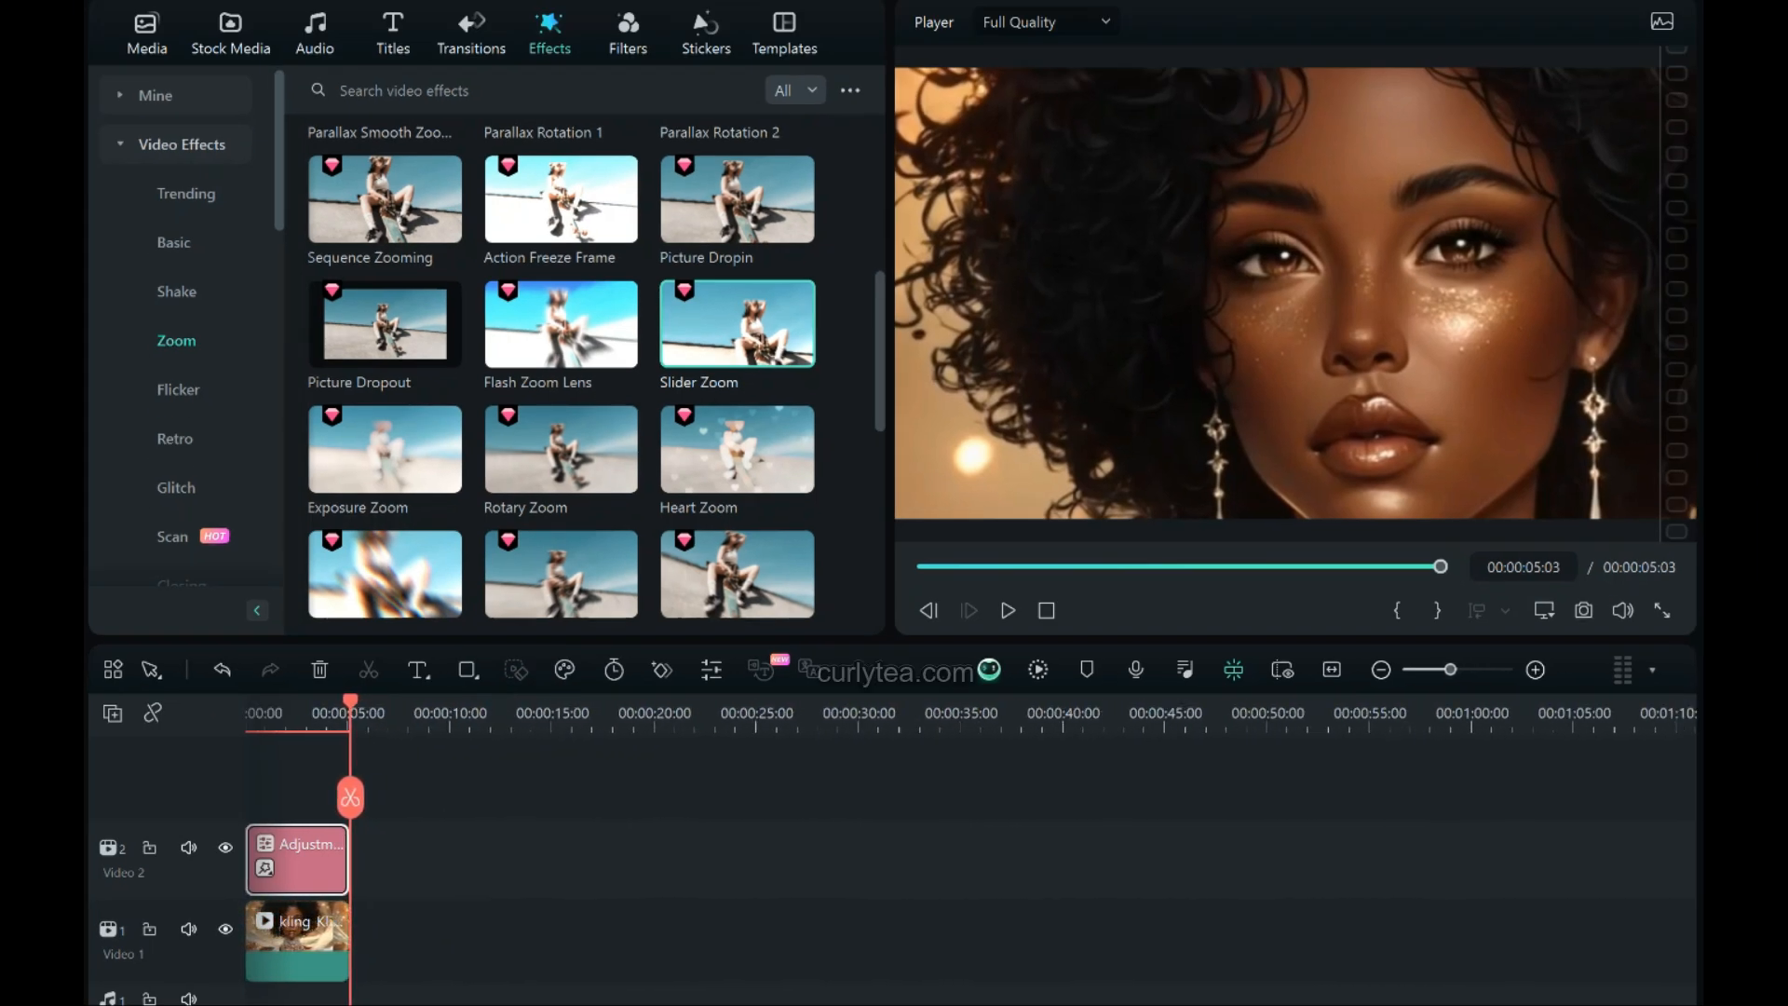
Return the playhead to the start and preview the Camera Focus Zoom effect from the Zoom effects.
{"action": "left_click_drag", "start_coordinate": [350, 700], "coordinate": [153, 712]}
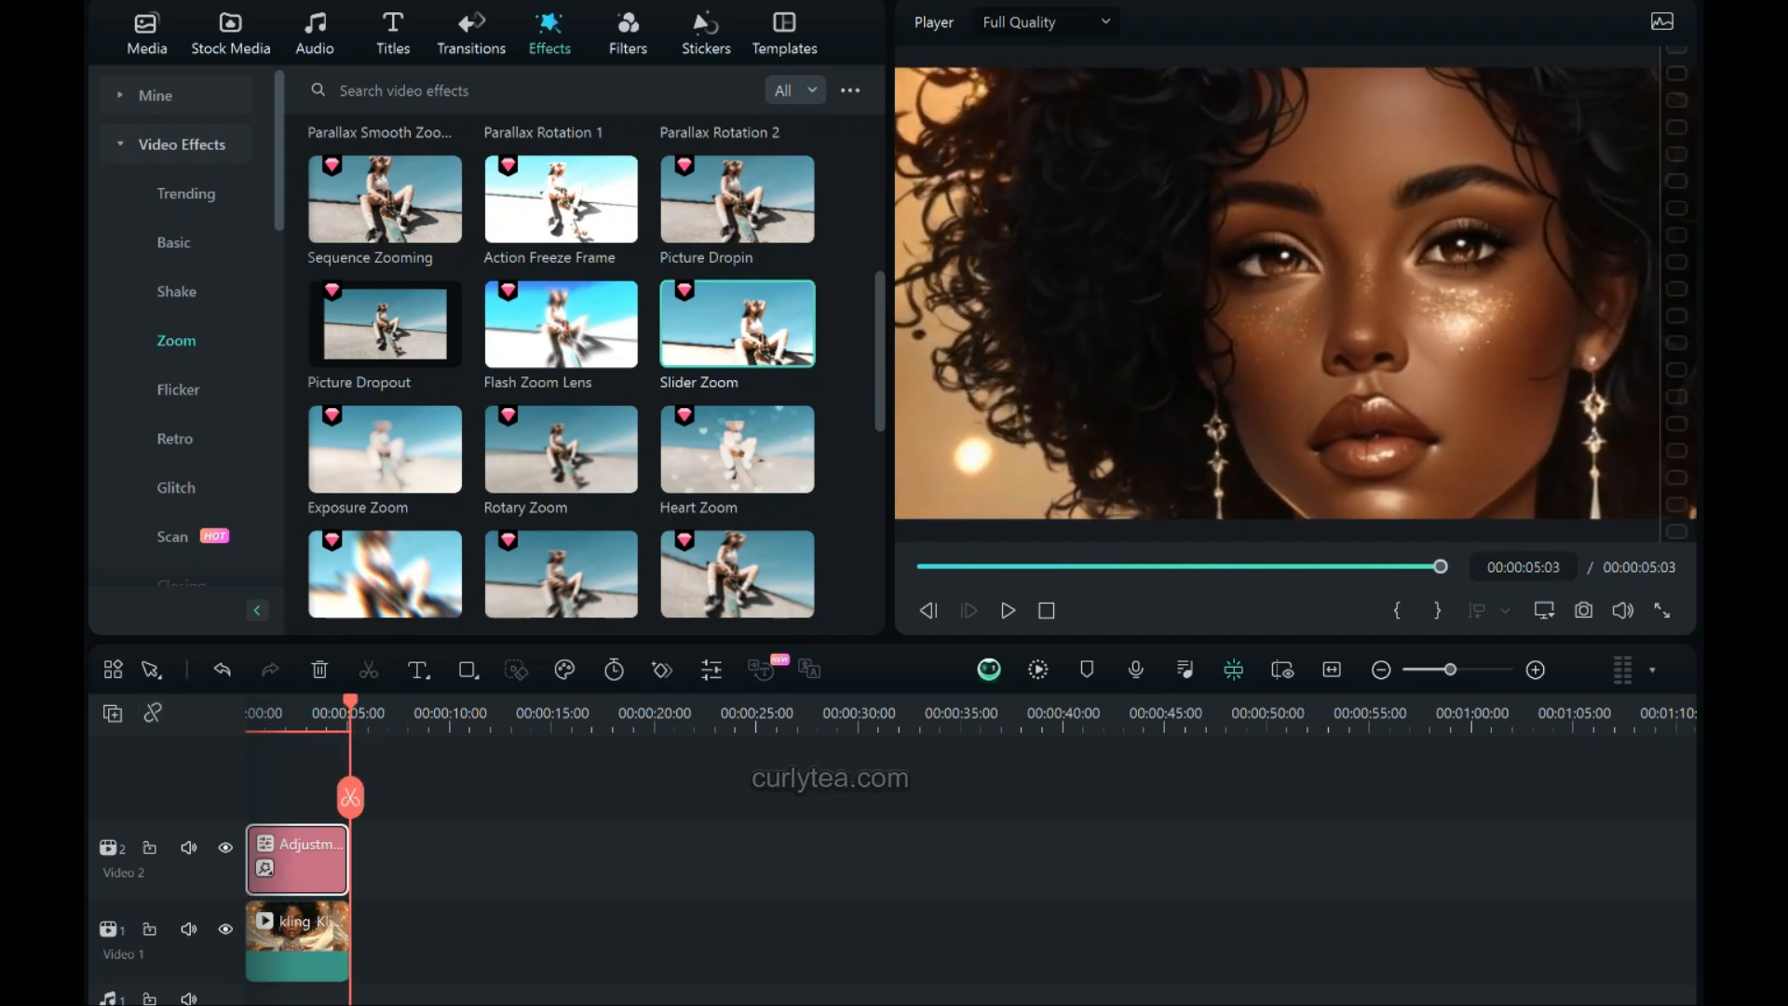
{"action": "left_click", "coordinate": [221, 669]}
{"action": "left_click", "coordinate": [419, 713]}
{"action": "left_click", "coordinate": [247, 713]}
{"action": "scroll", "coordinate": [737, 449], "scroll_direction": "down", "scroll_amount": 4}
{"action": "left_click", "coordinate": [384, 391]}
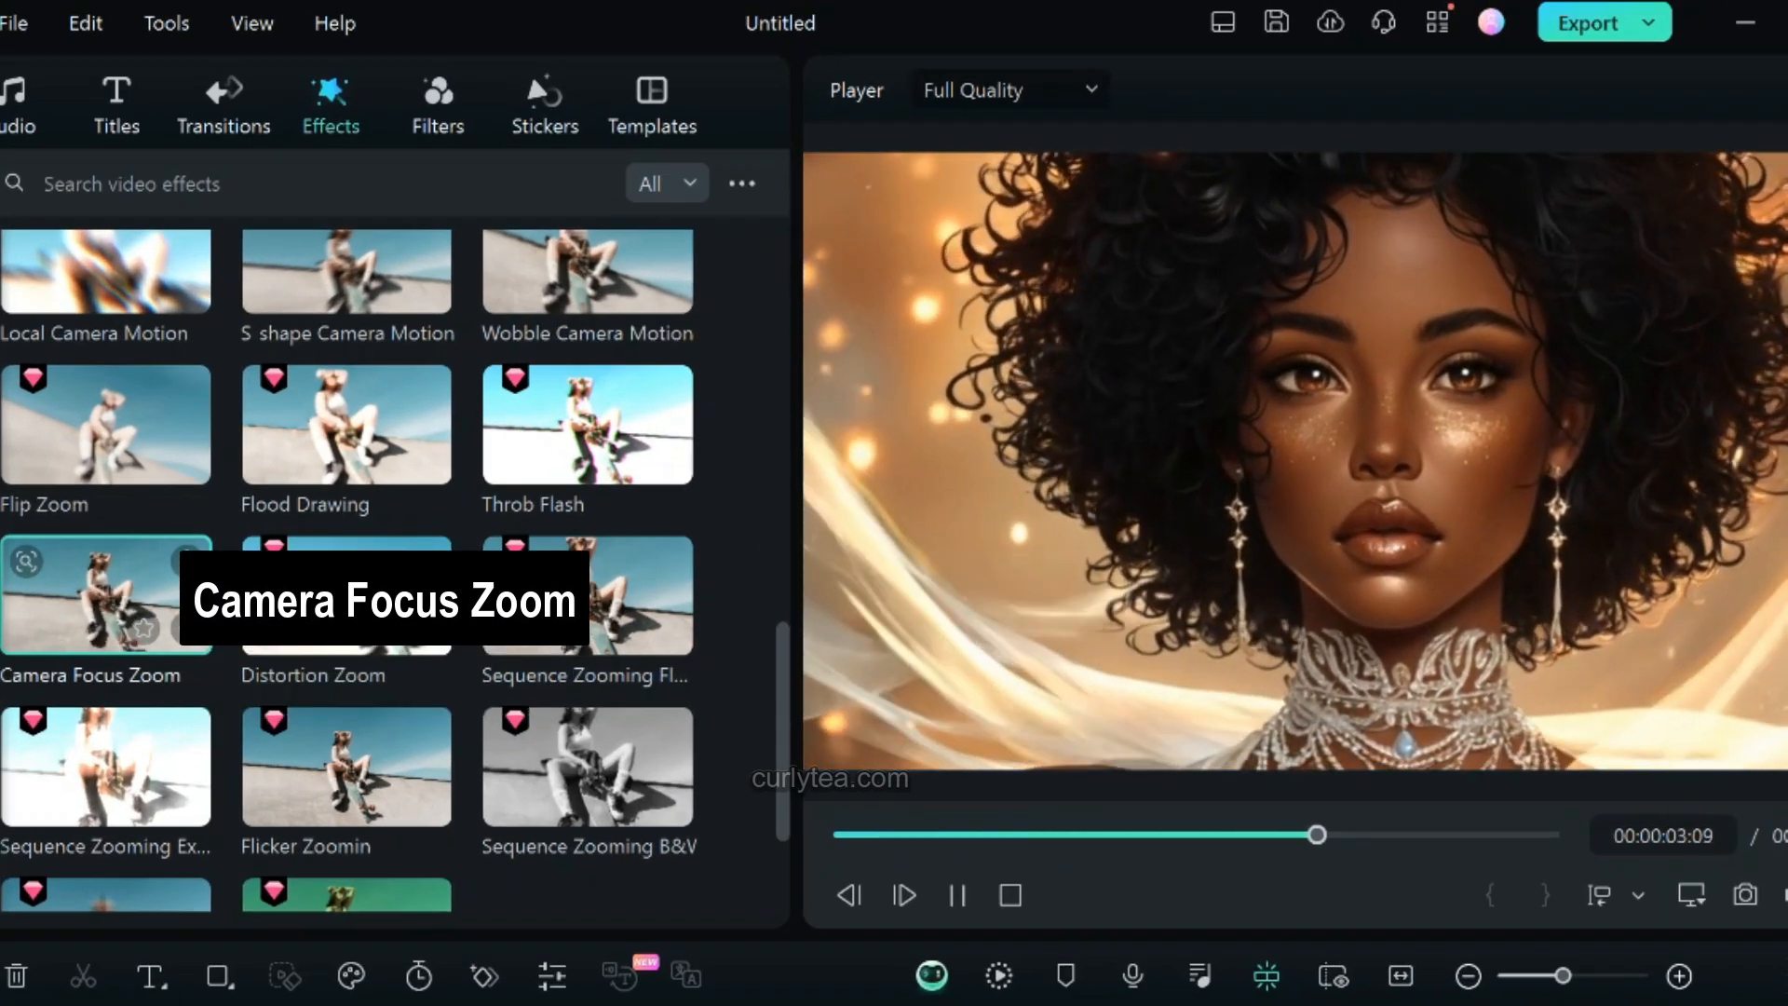
{"action": "left_click", "coordinate": [93, 424]}
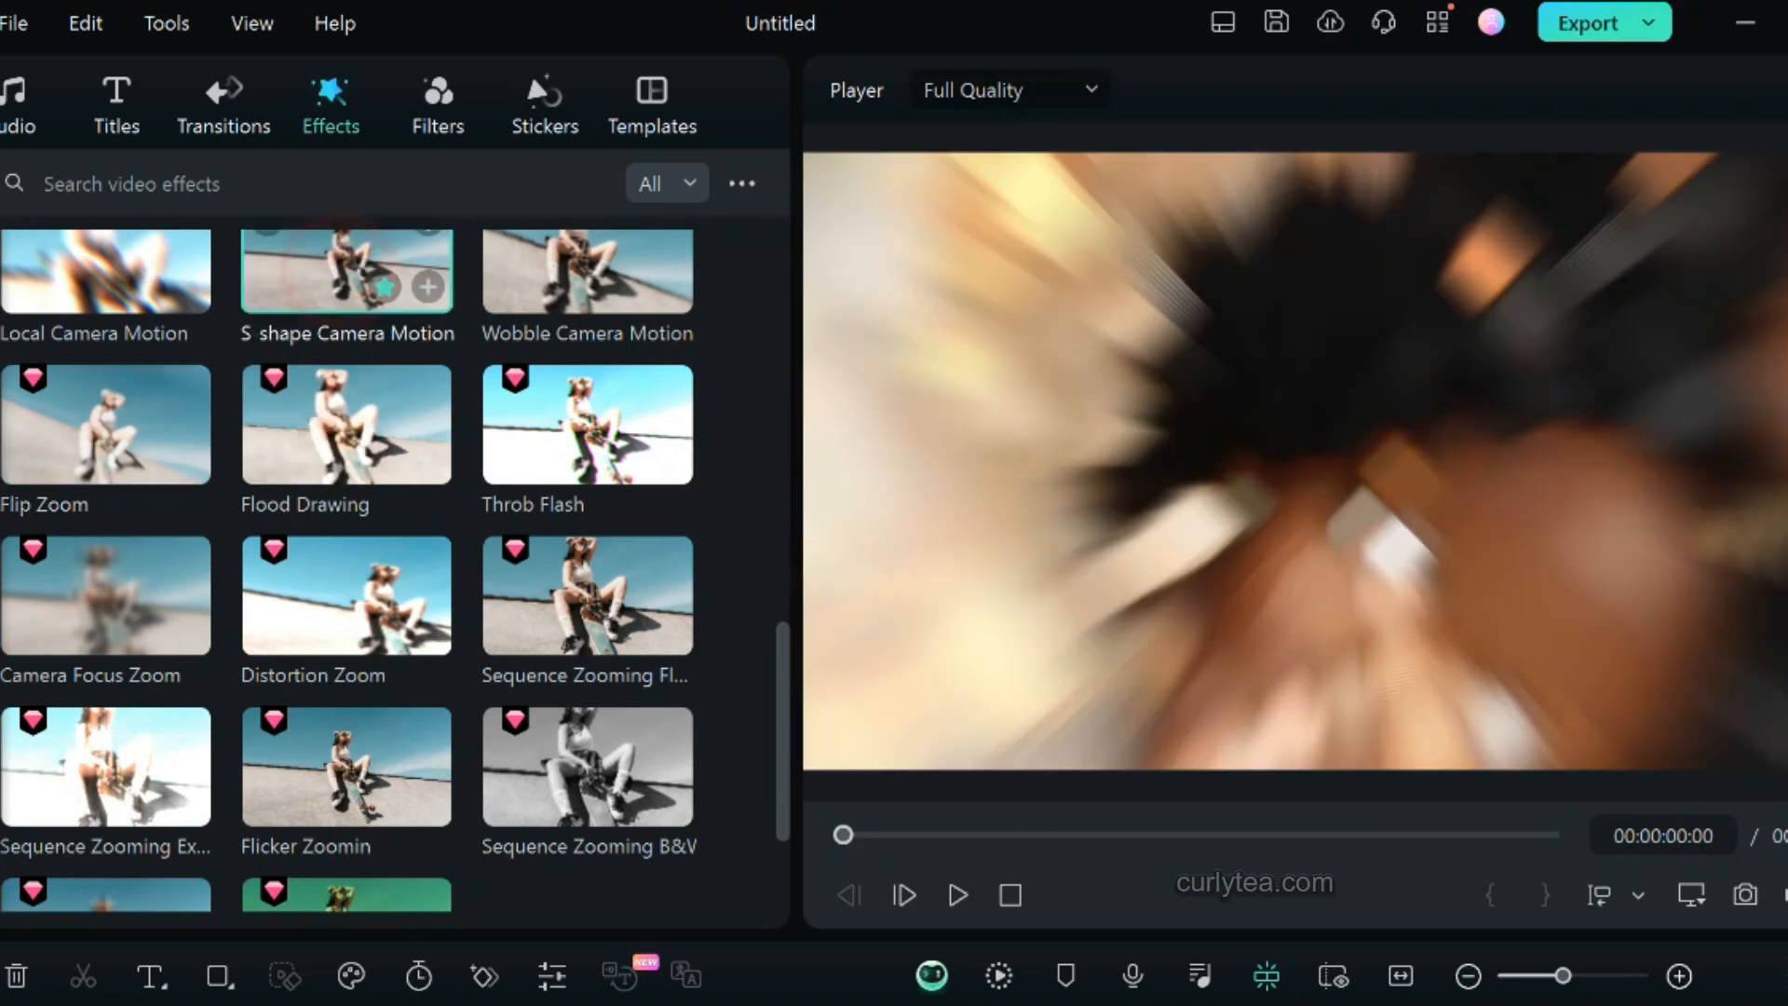
Preview the S-shape Camera Motion, Wobble Camera Motion, Throb Flash, Parallax Rotation 1 and Camera Focus Zoom effects.
{"action": "left_click", "coordinate": [346, 270]}
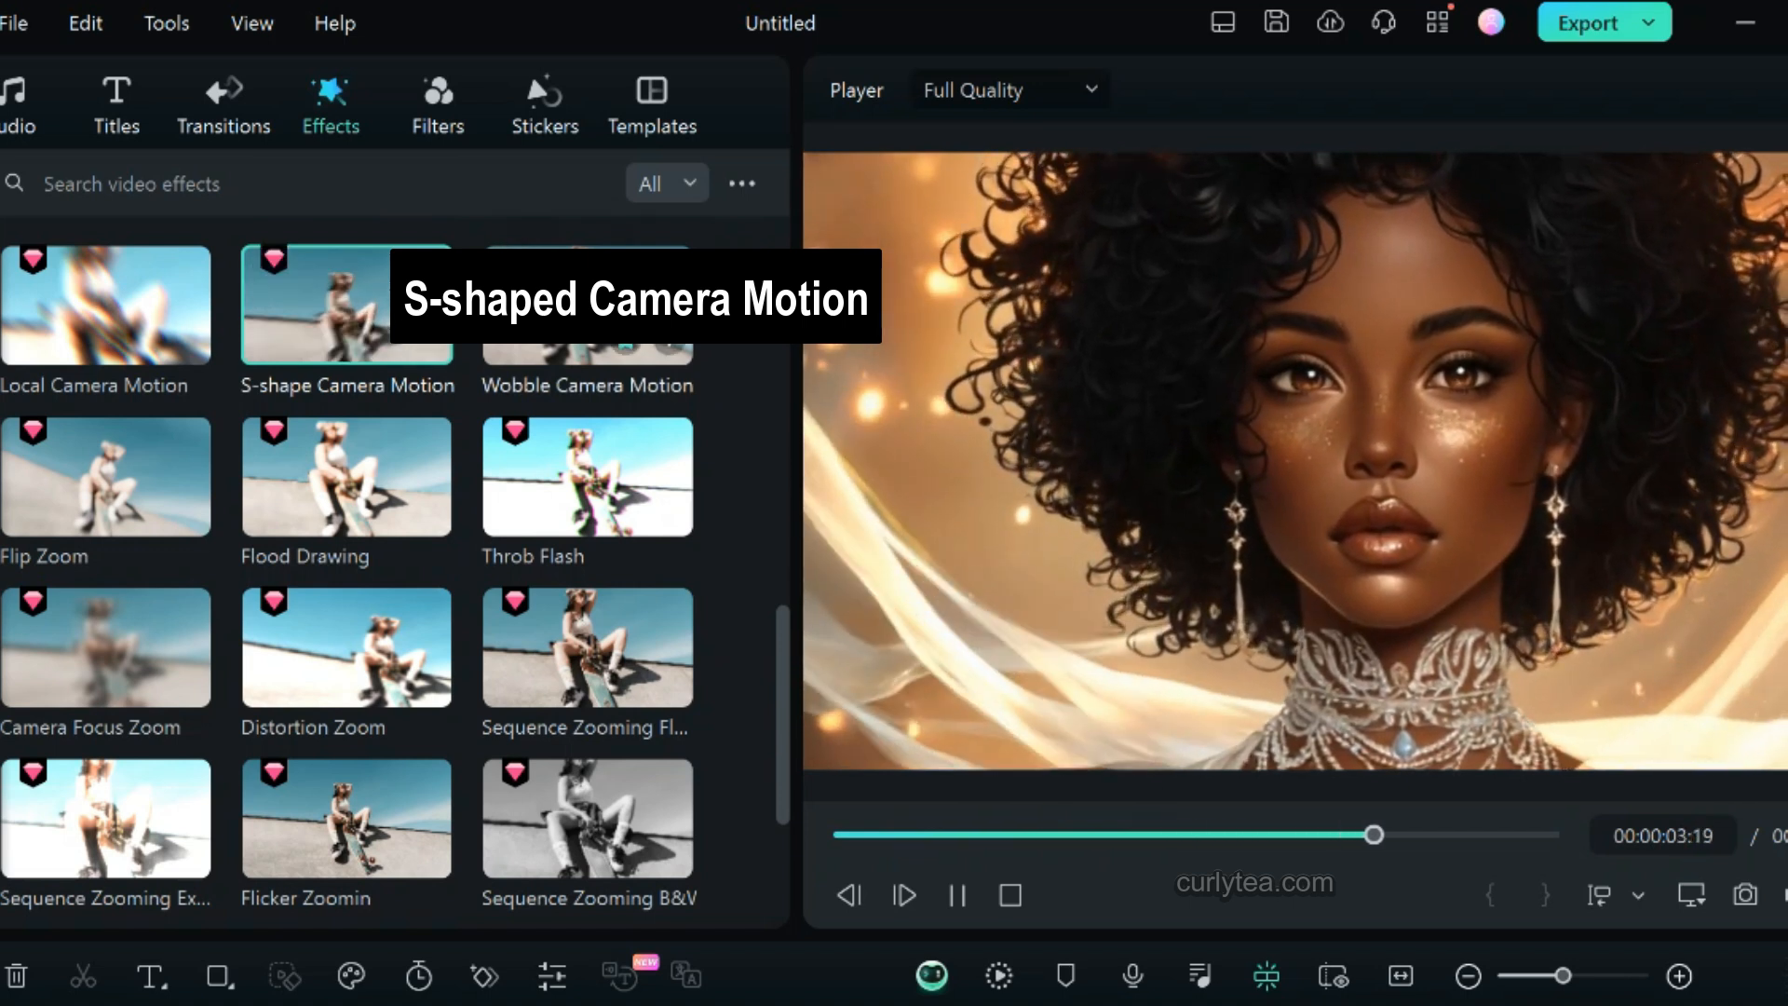
{"action": "left_click", "coordinate": [587, 304]}
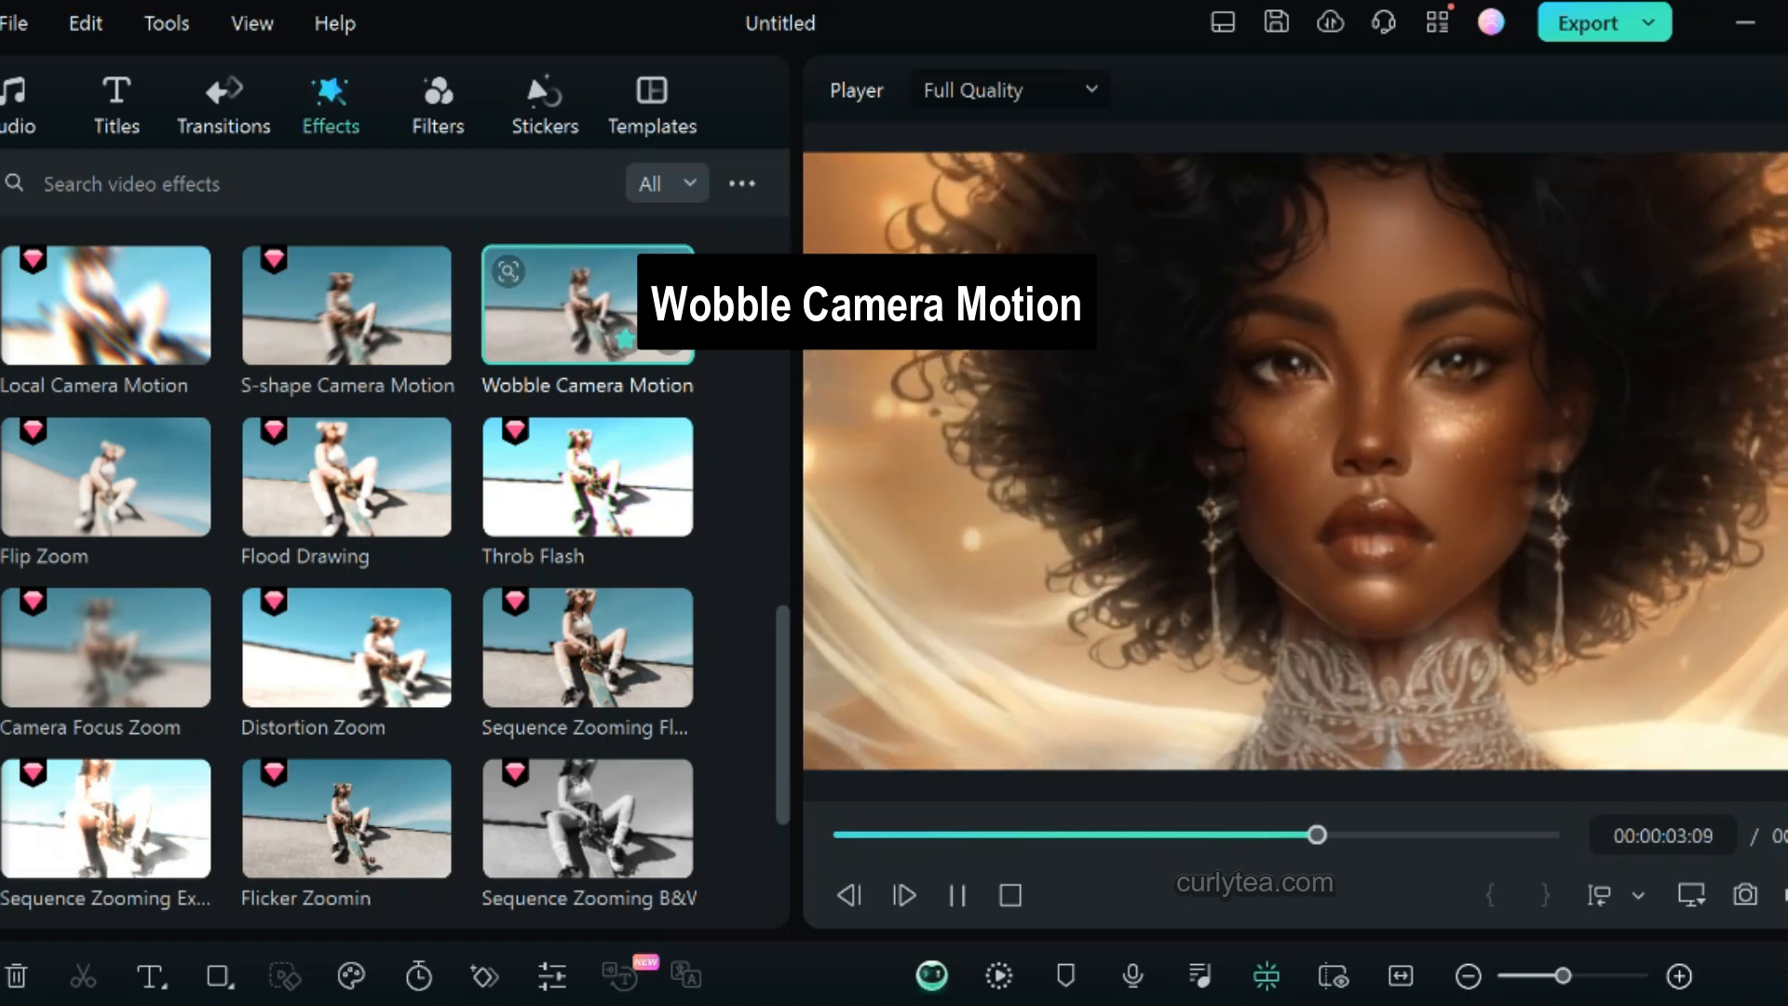
{"action": "left_click", "coordinate": [588, 476]}
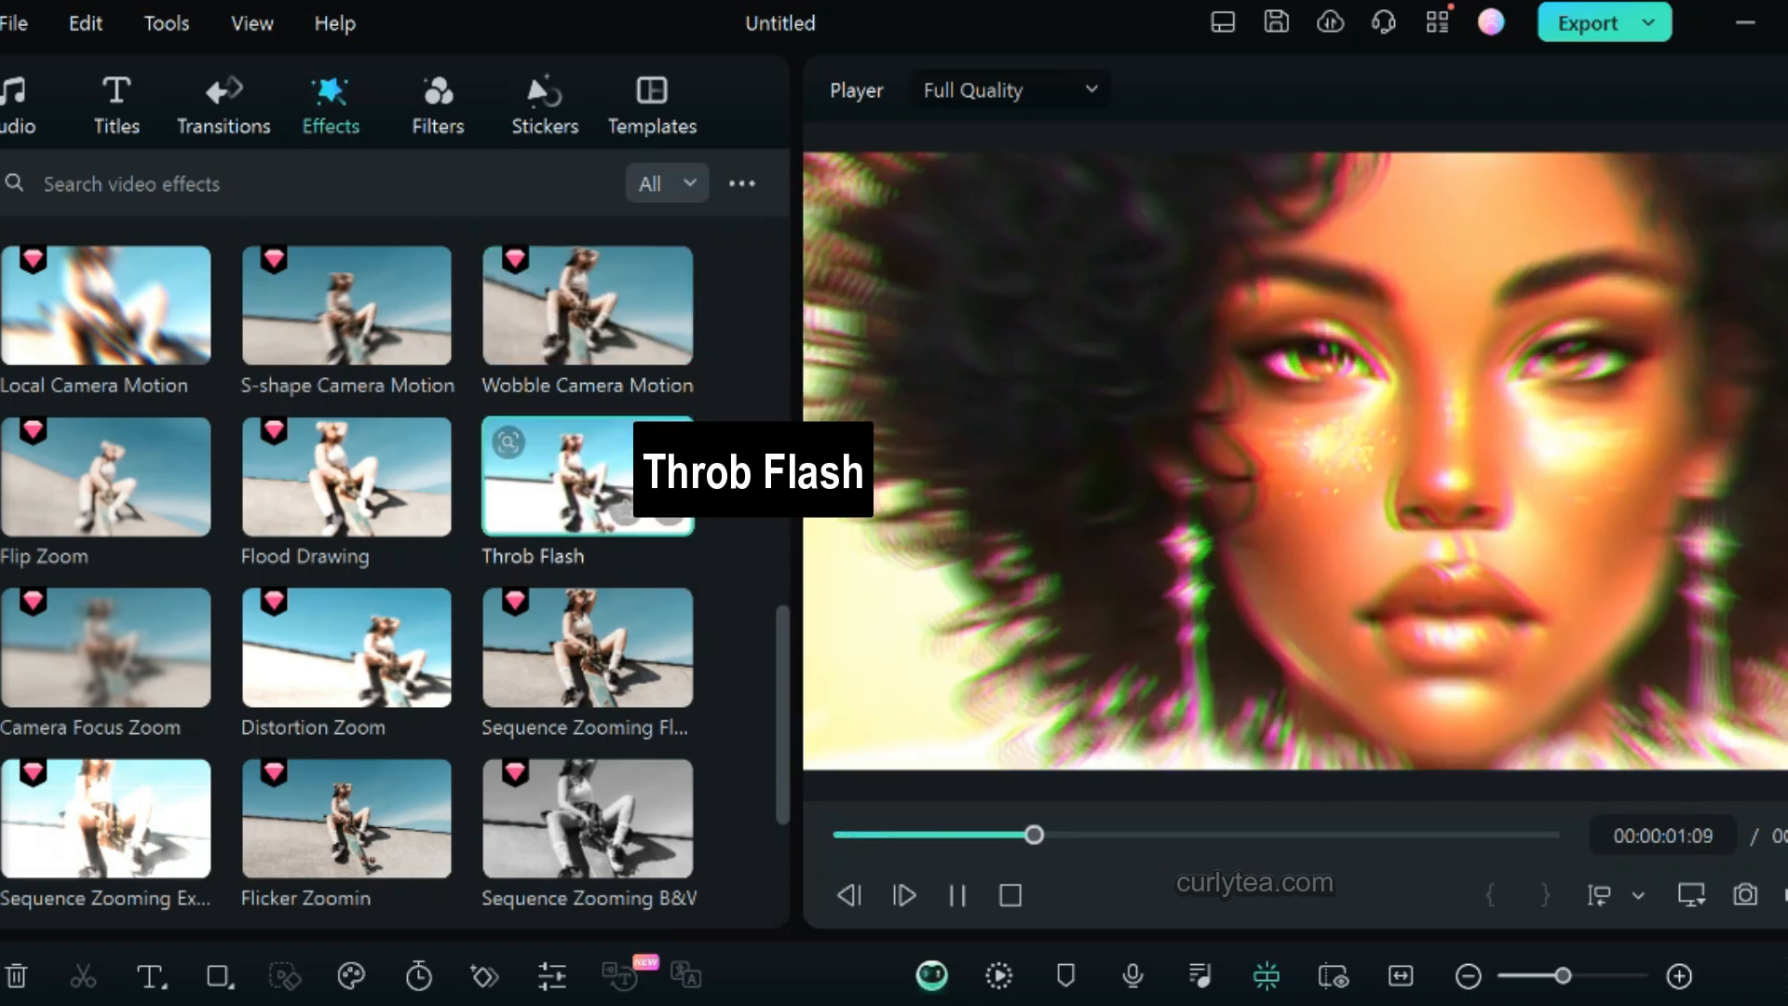
{"action": "scroll", "coordinate": [559, 484], "scroll_direction": "up", "scroll_amount": 5}
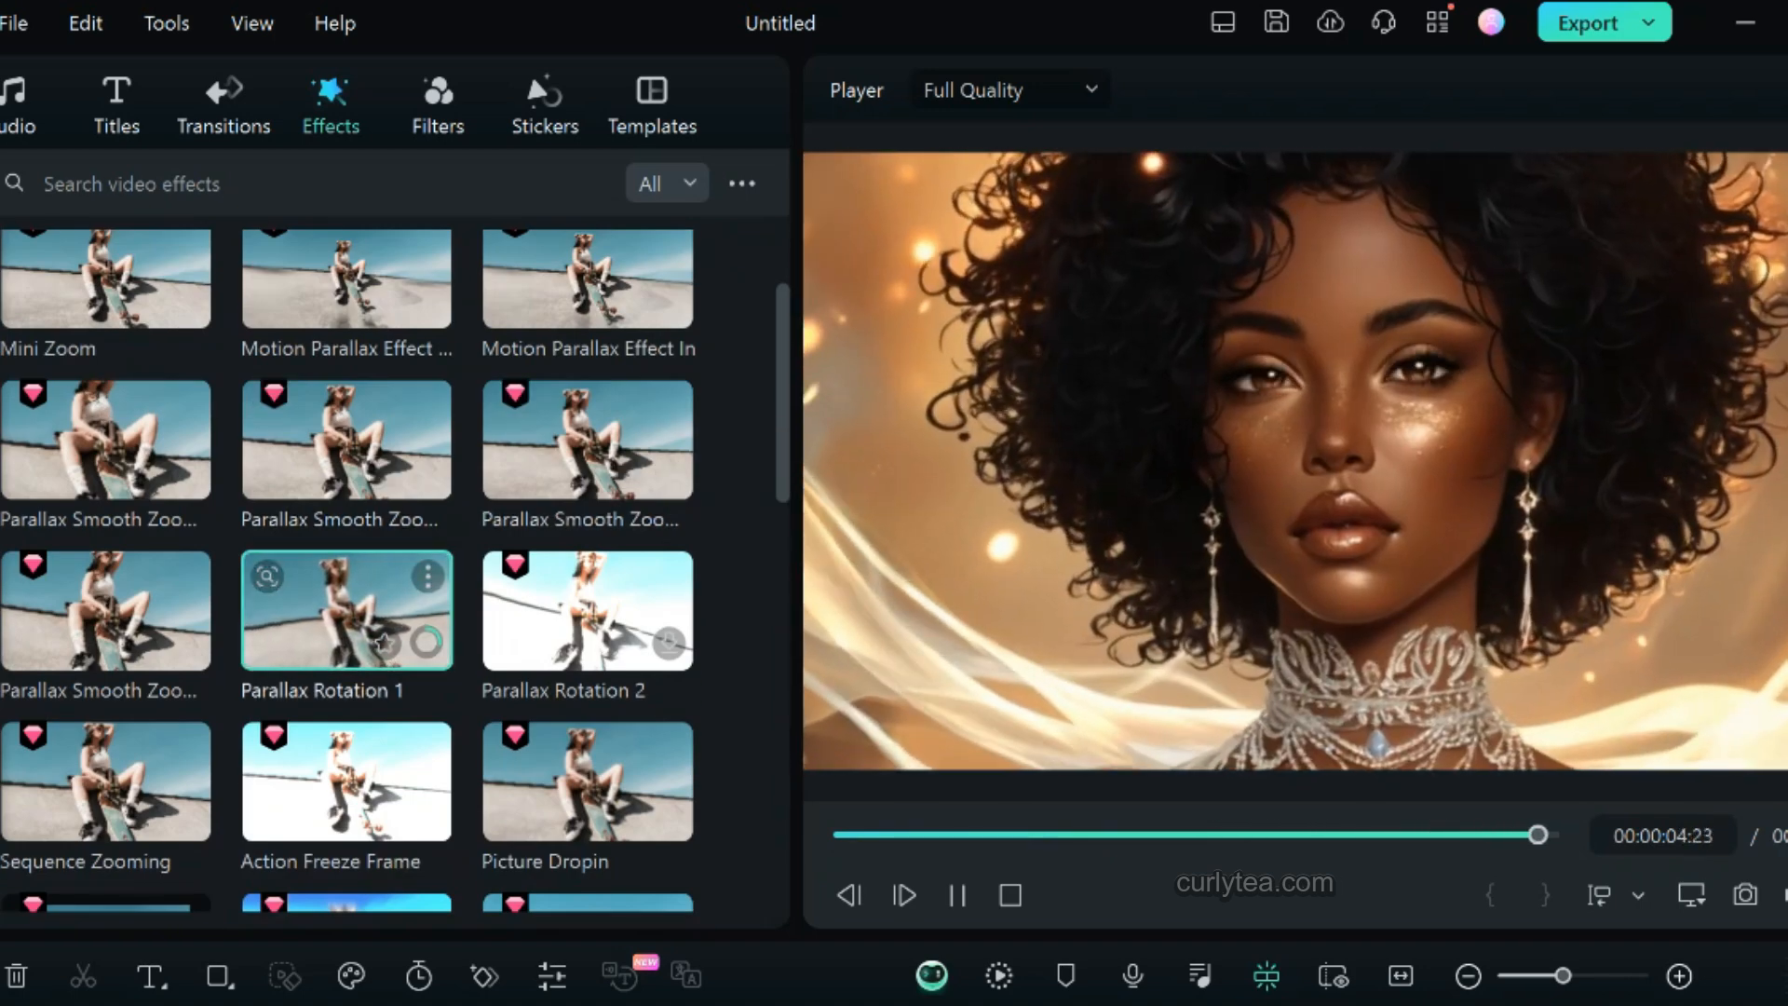
{"action": "left_click", "coordinate": [346, 608]}
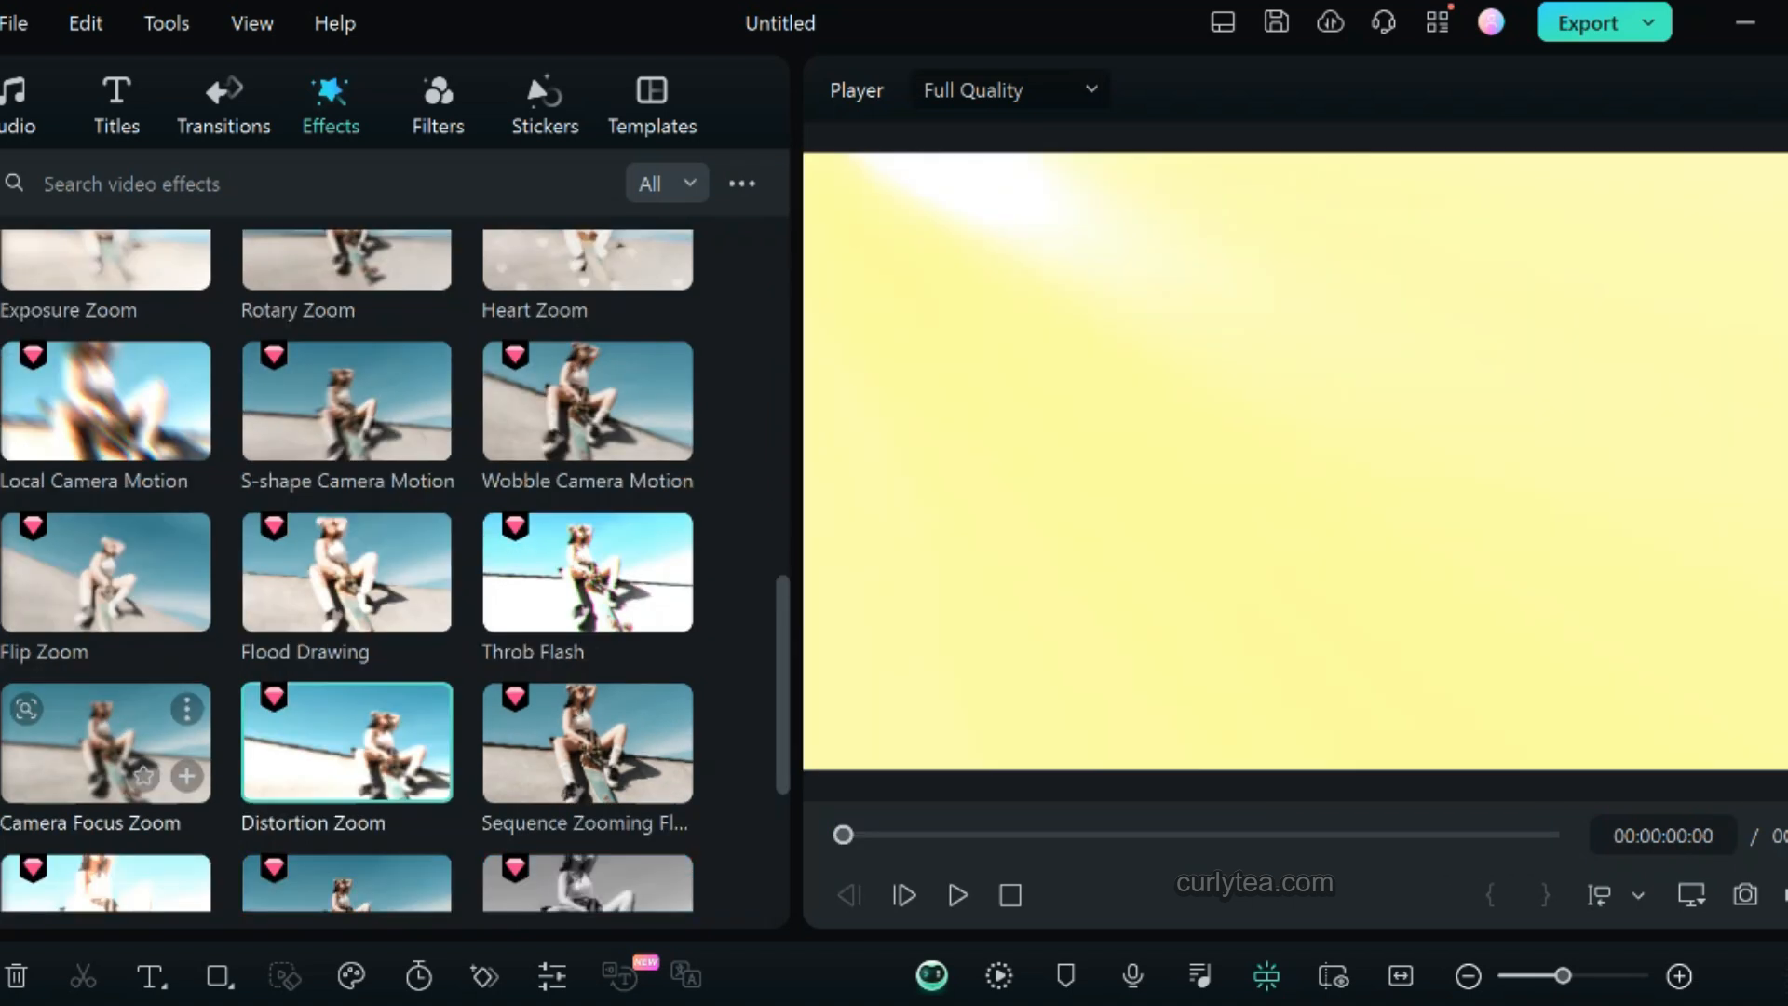
{"action": "double_click", "coordinate": [80, 747]}
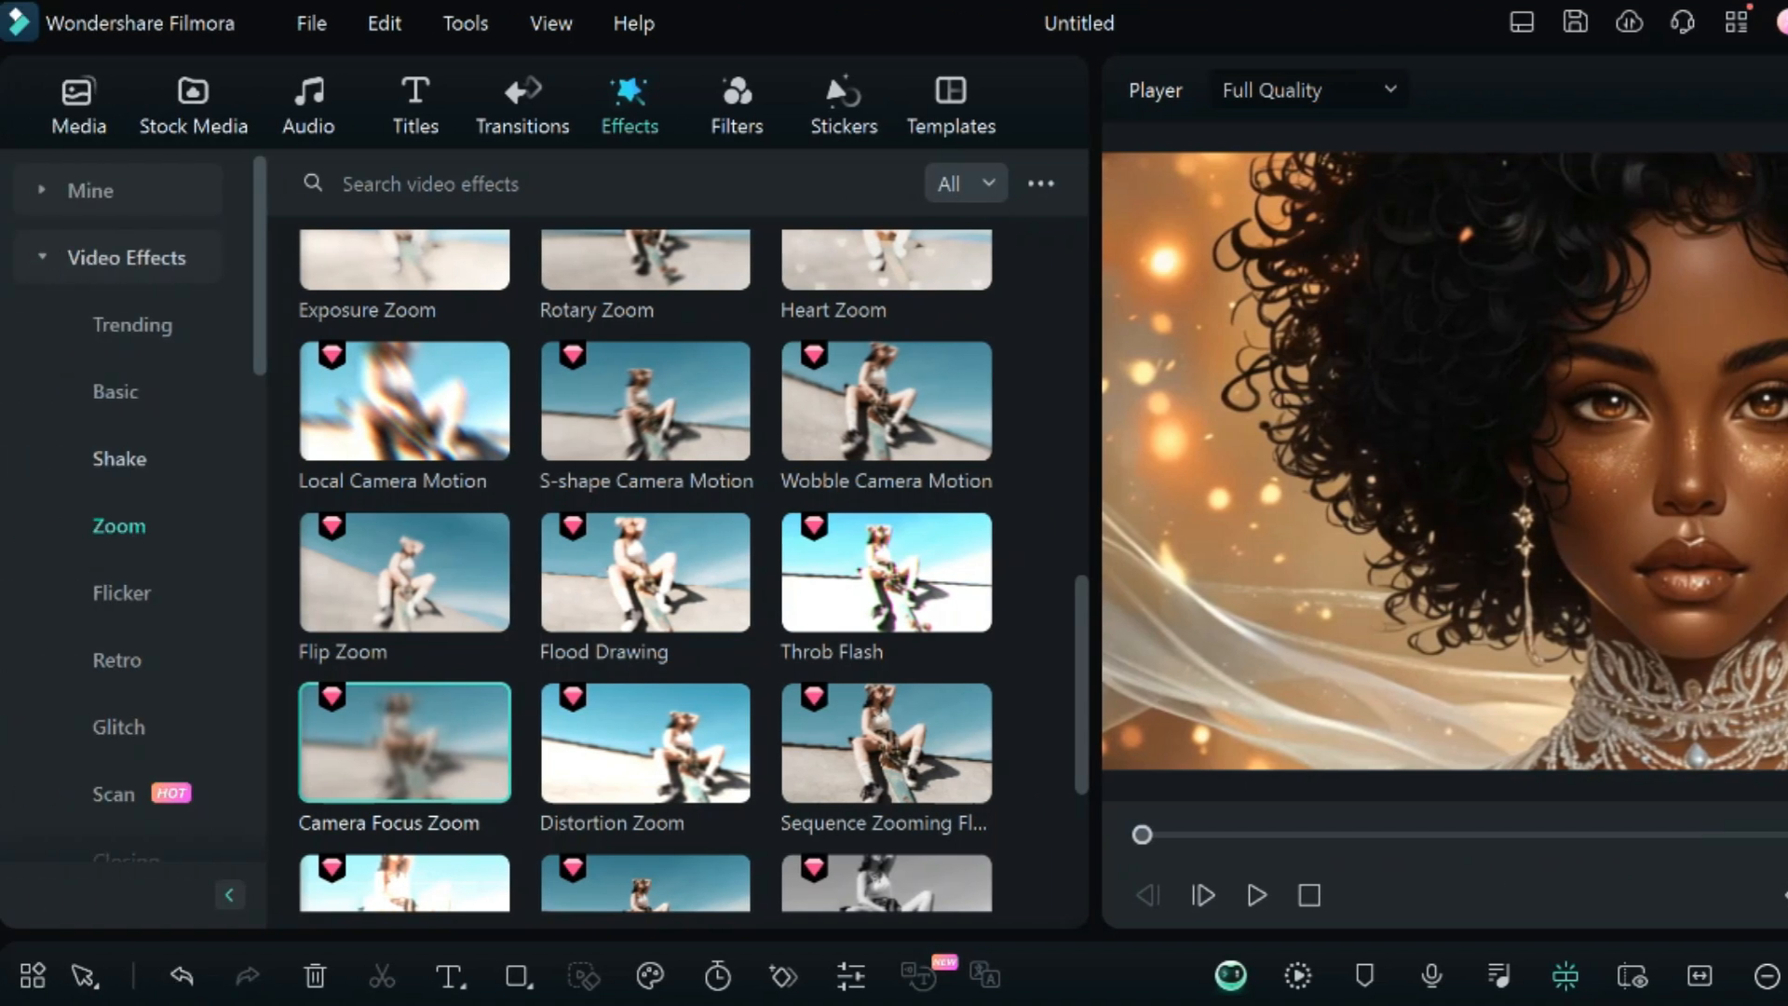
Apply the Film 5 effect from the Retro category to the adjustment layer.
{"action": "left_click", "coordinate": [135, 664]}
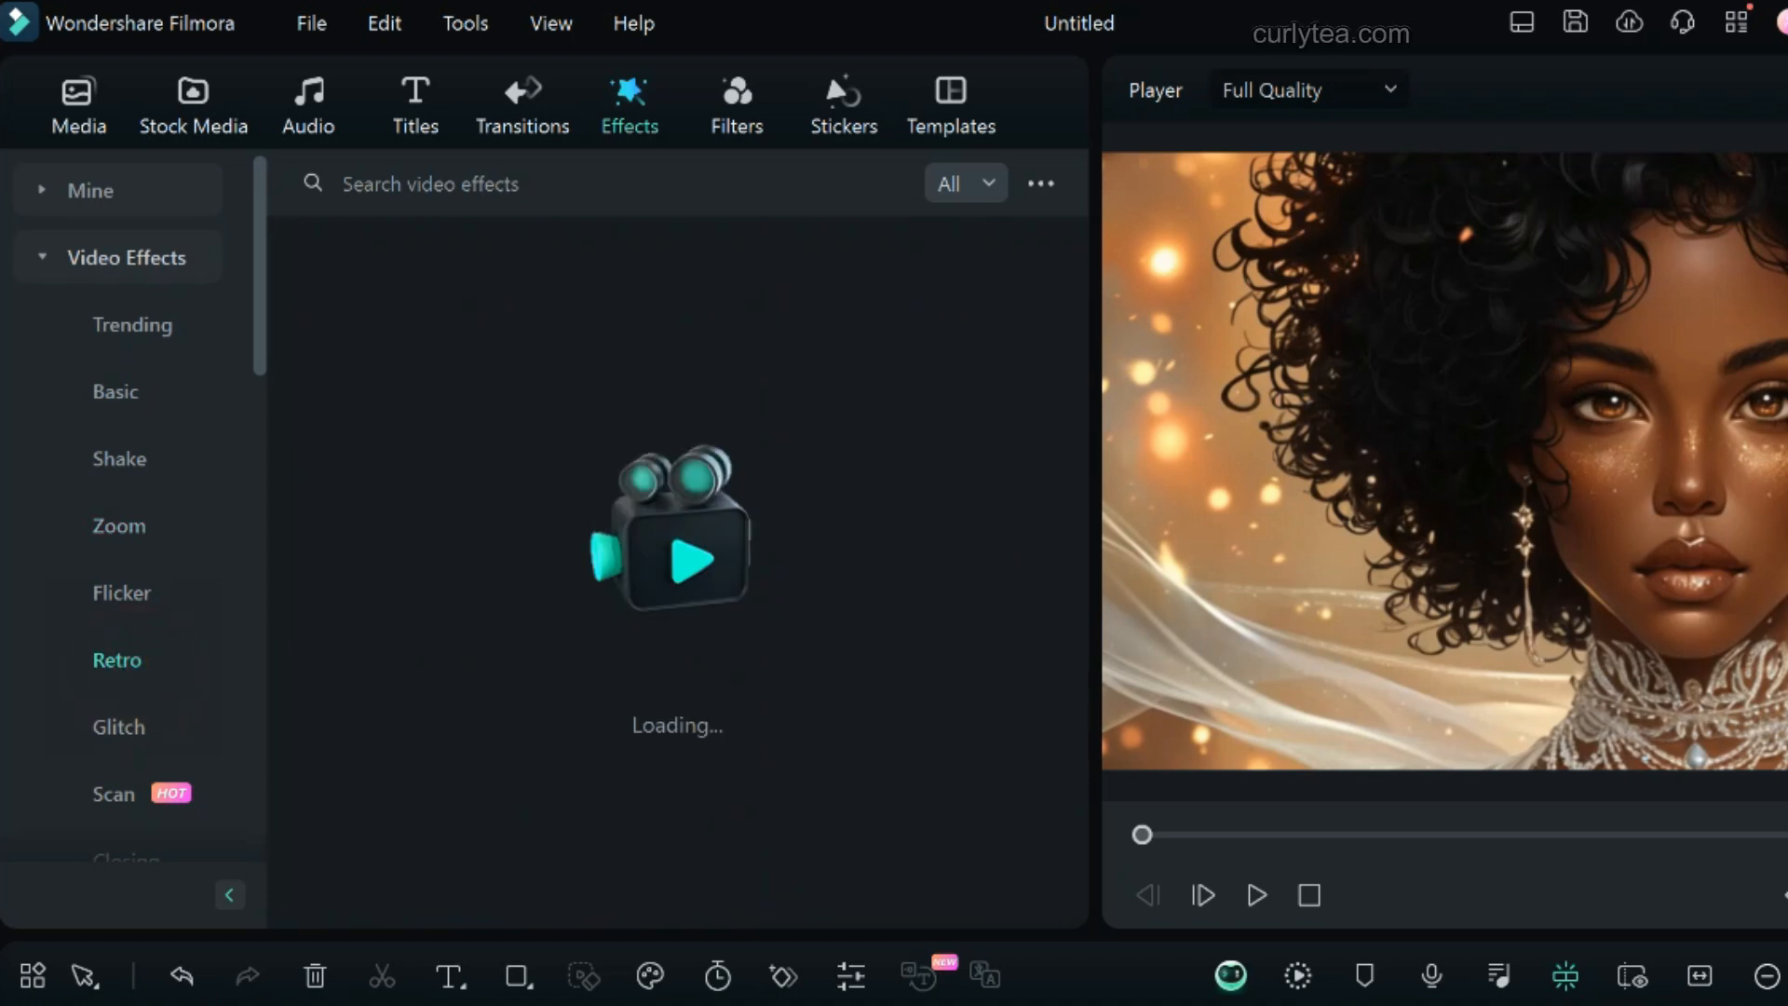
{"action": "mouse_move", "coordinate": [407, 337]}
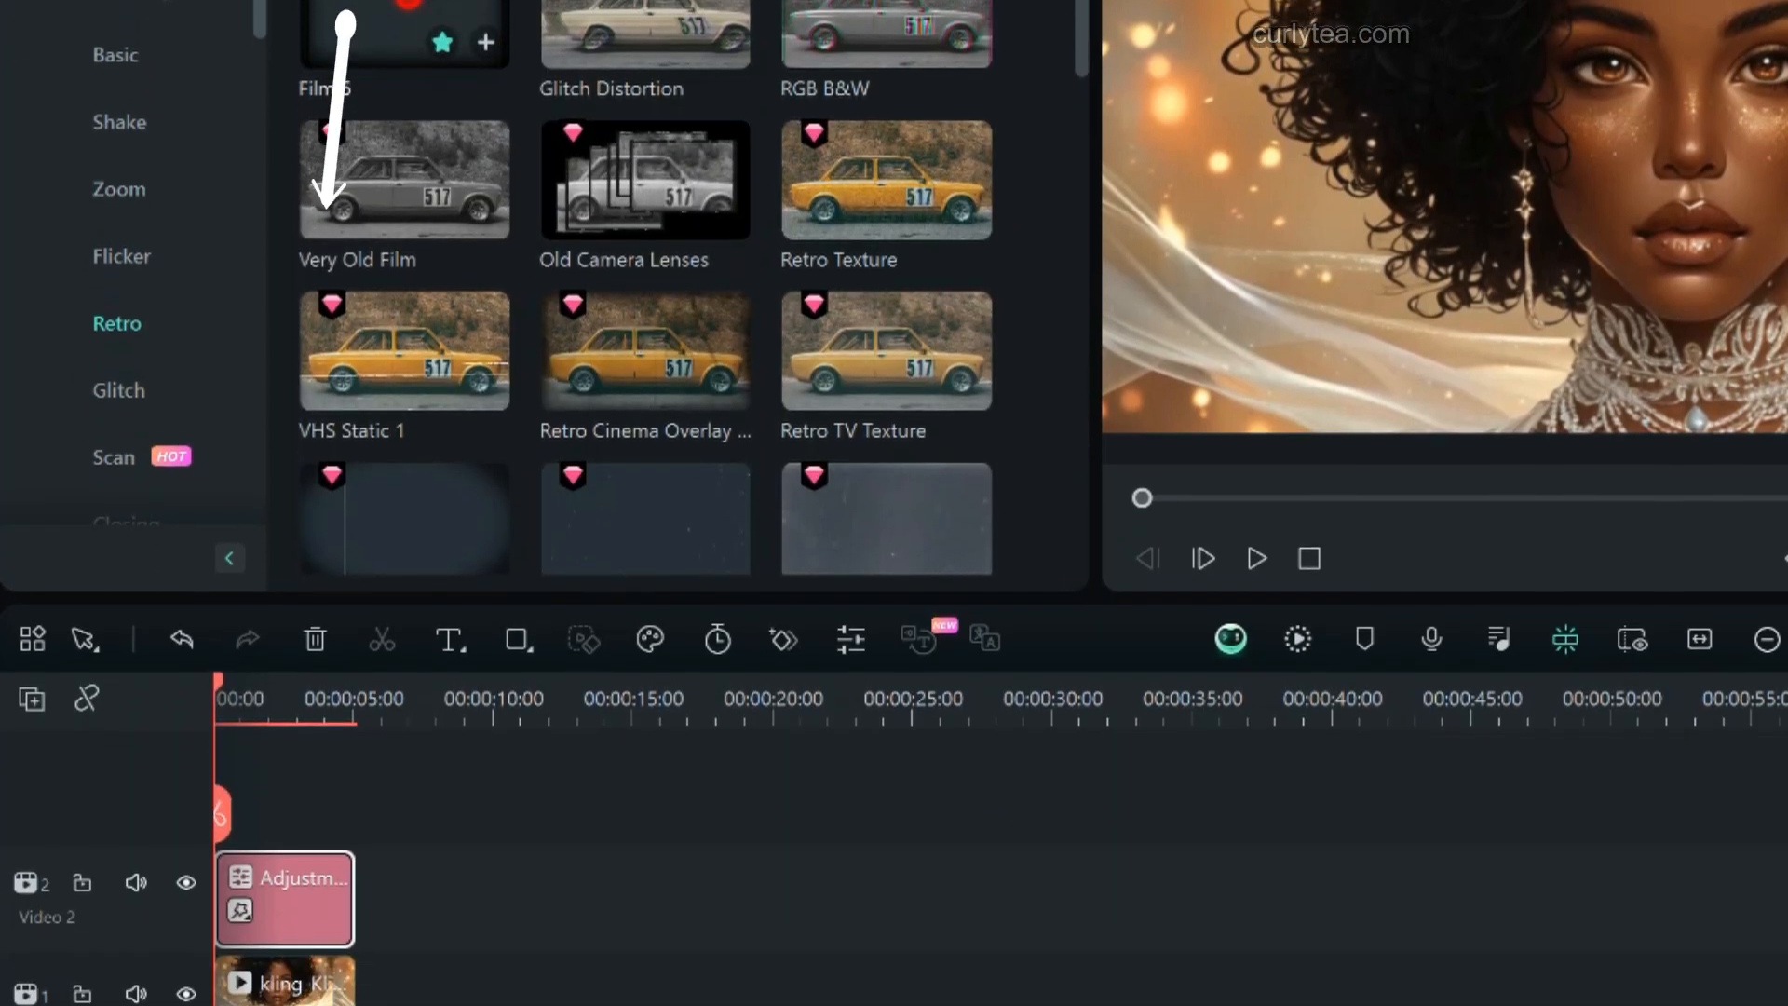
{"action": "left_click_drag", "start_coordinate": [407, 3], "coordinate": [285, 898]}
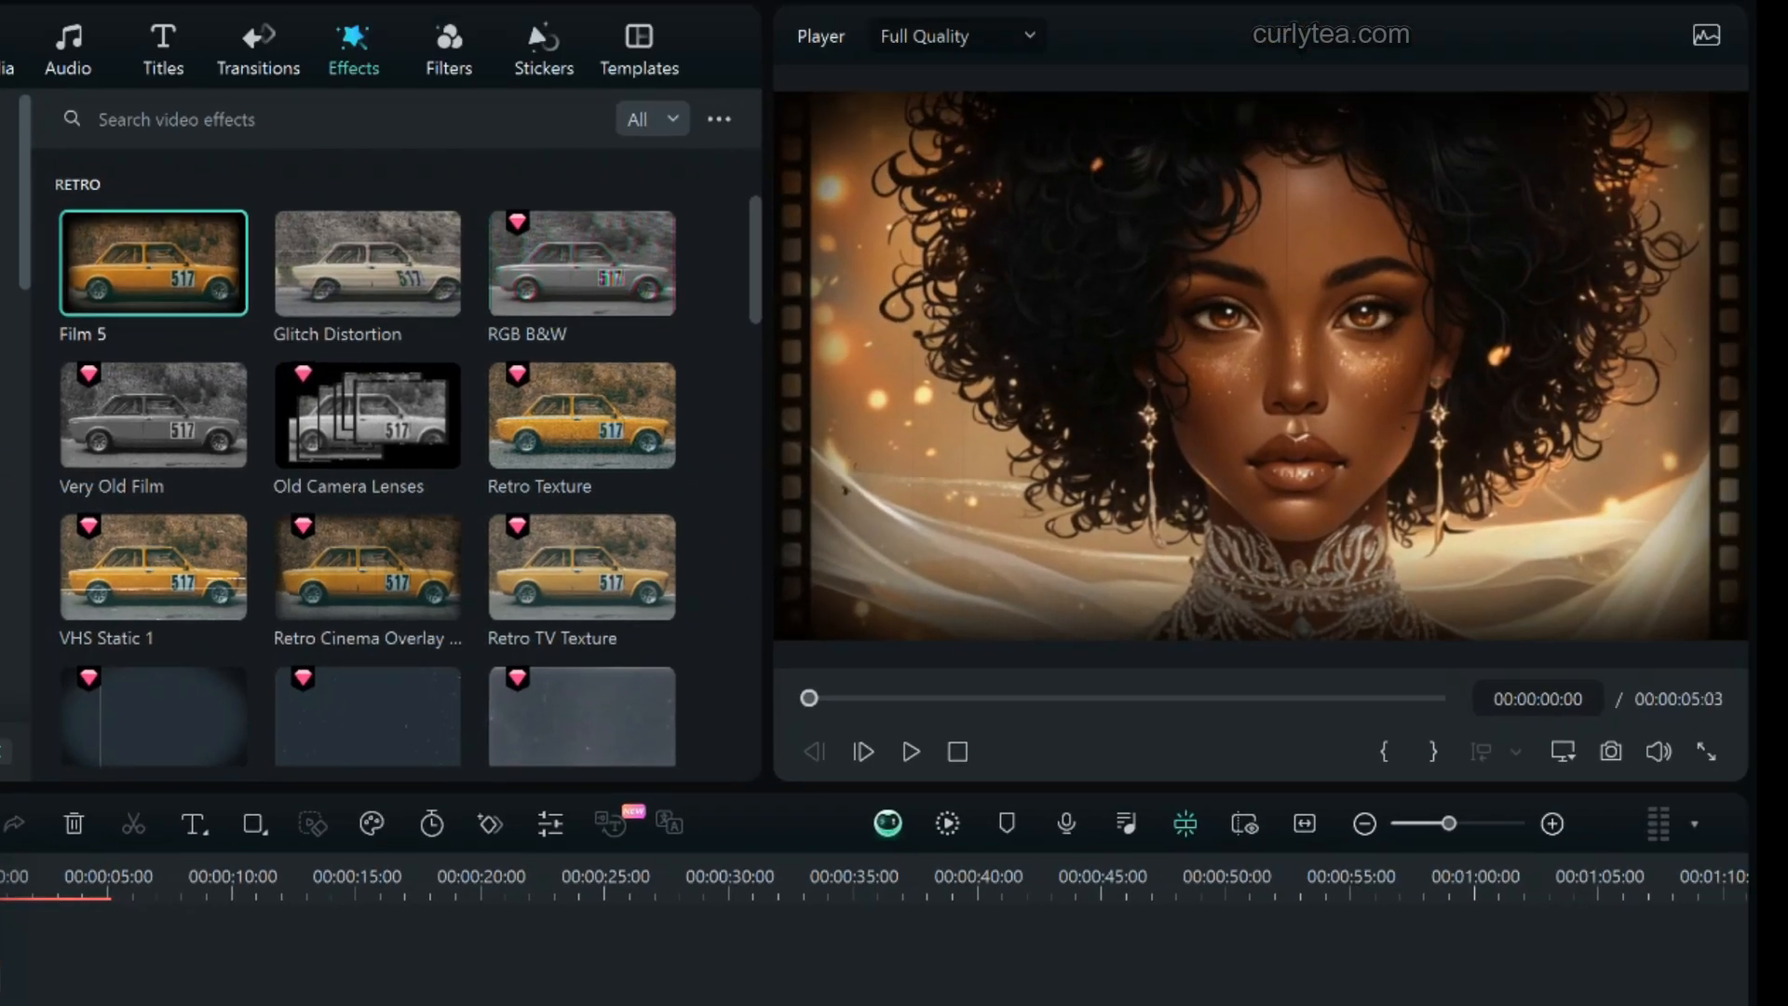
Play the clip with the Film 5 effect, stop at 00:00:04:03 and undo the effect.
{"action": "left_click", "coordinate": [910, 751]}
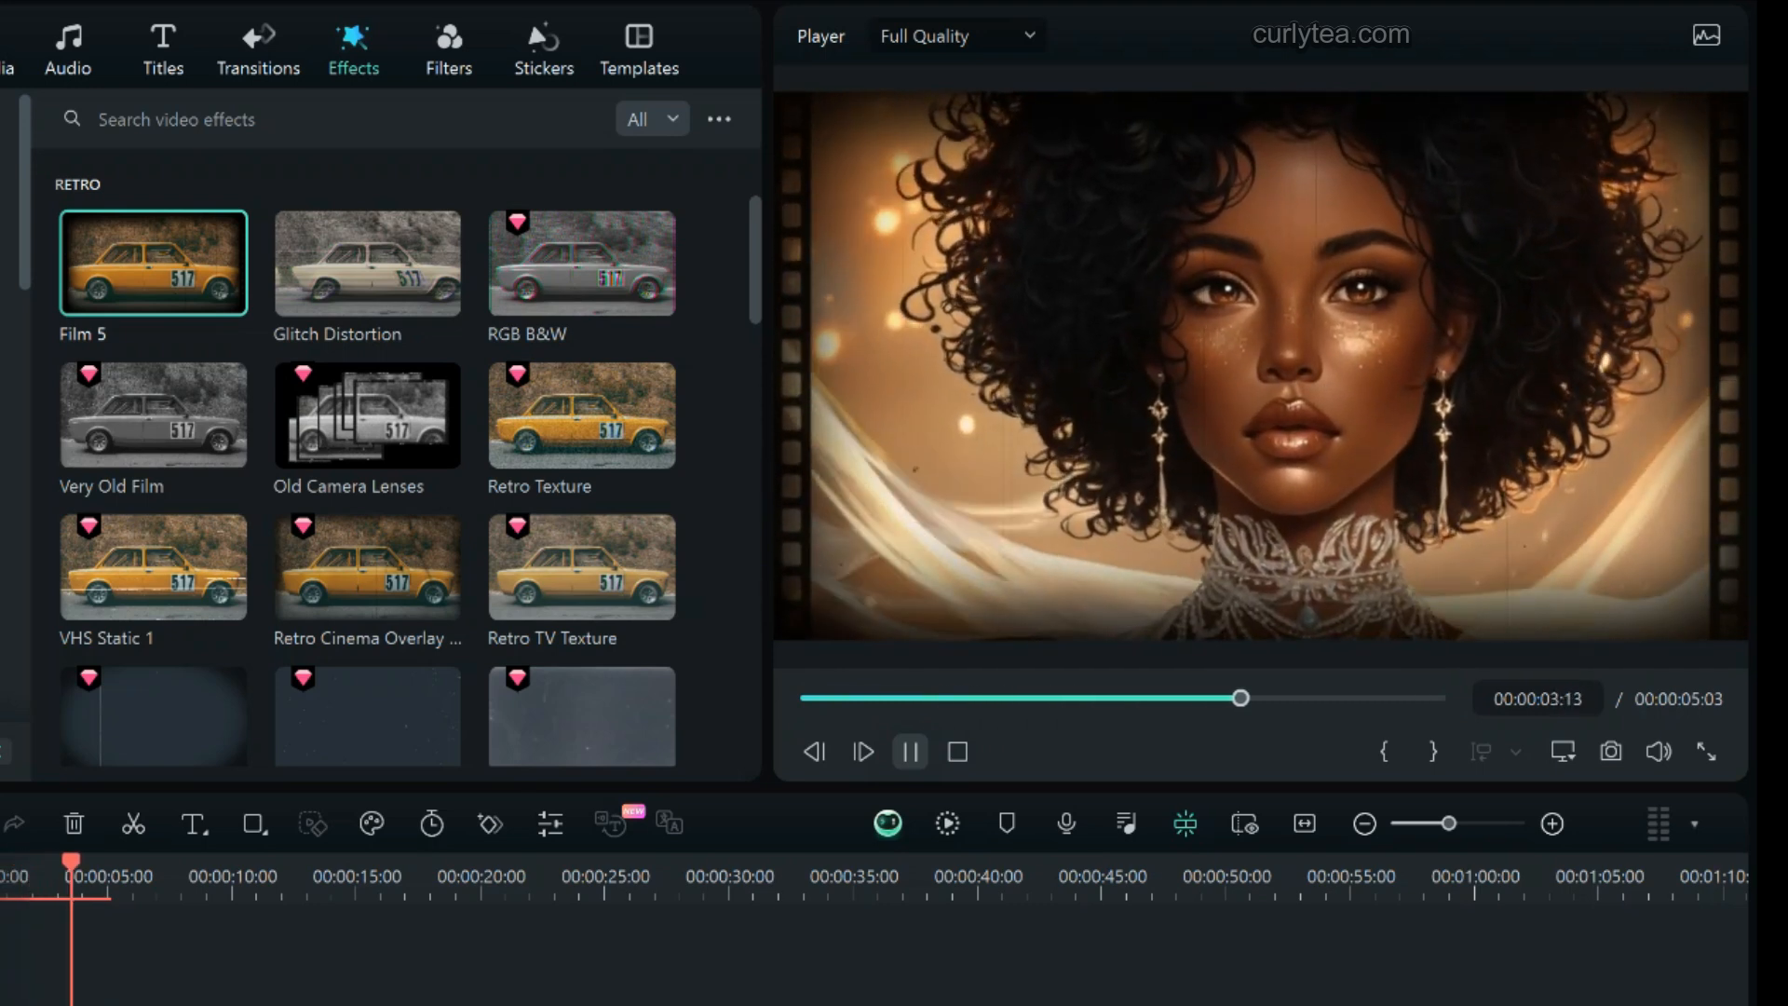
{"action": "key", "text": "space"}
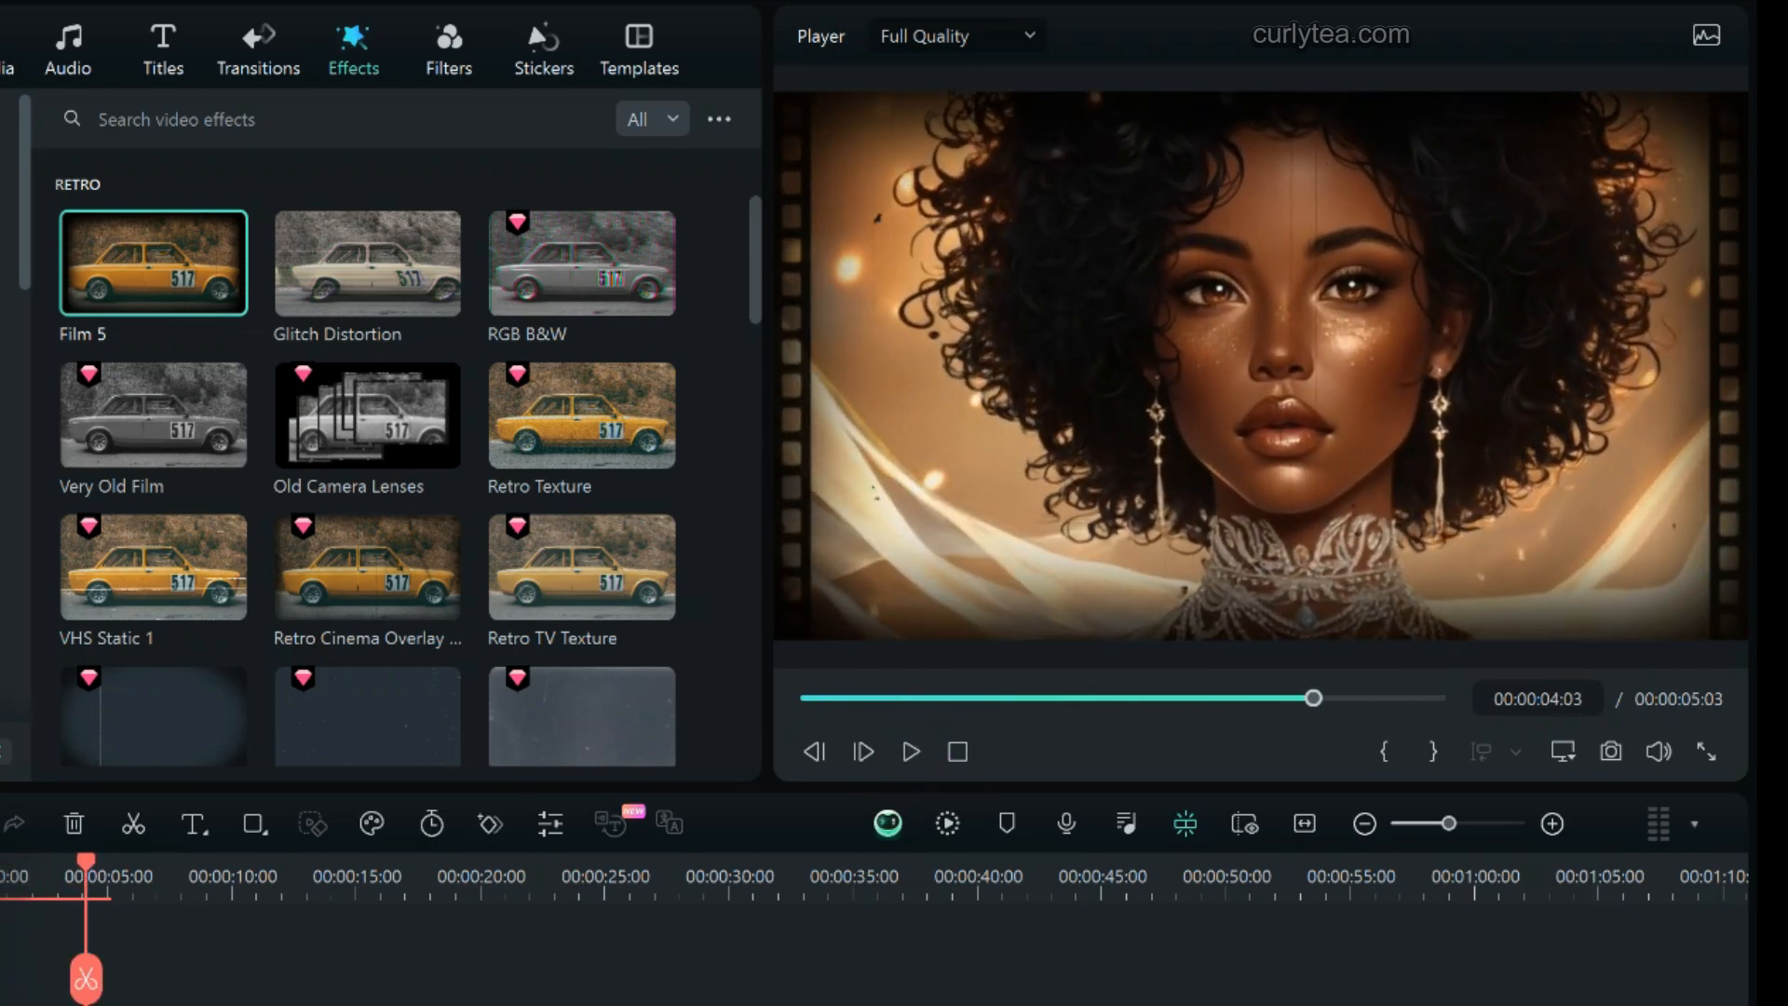
{"action": "key", "text": "ctrl+z"}
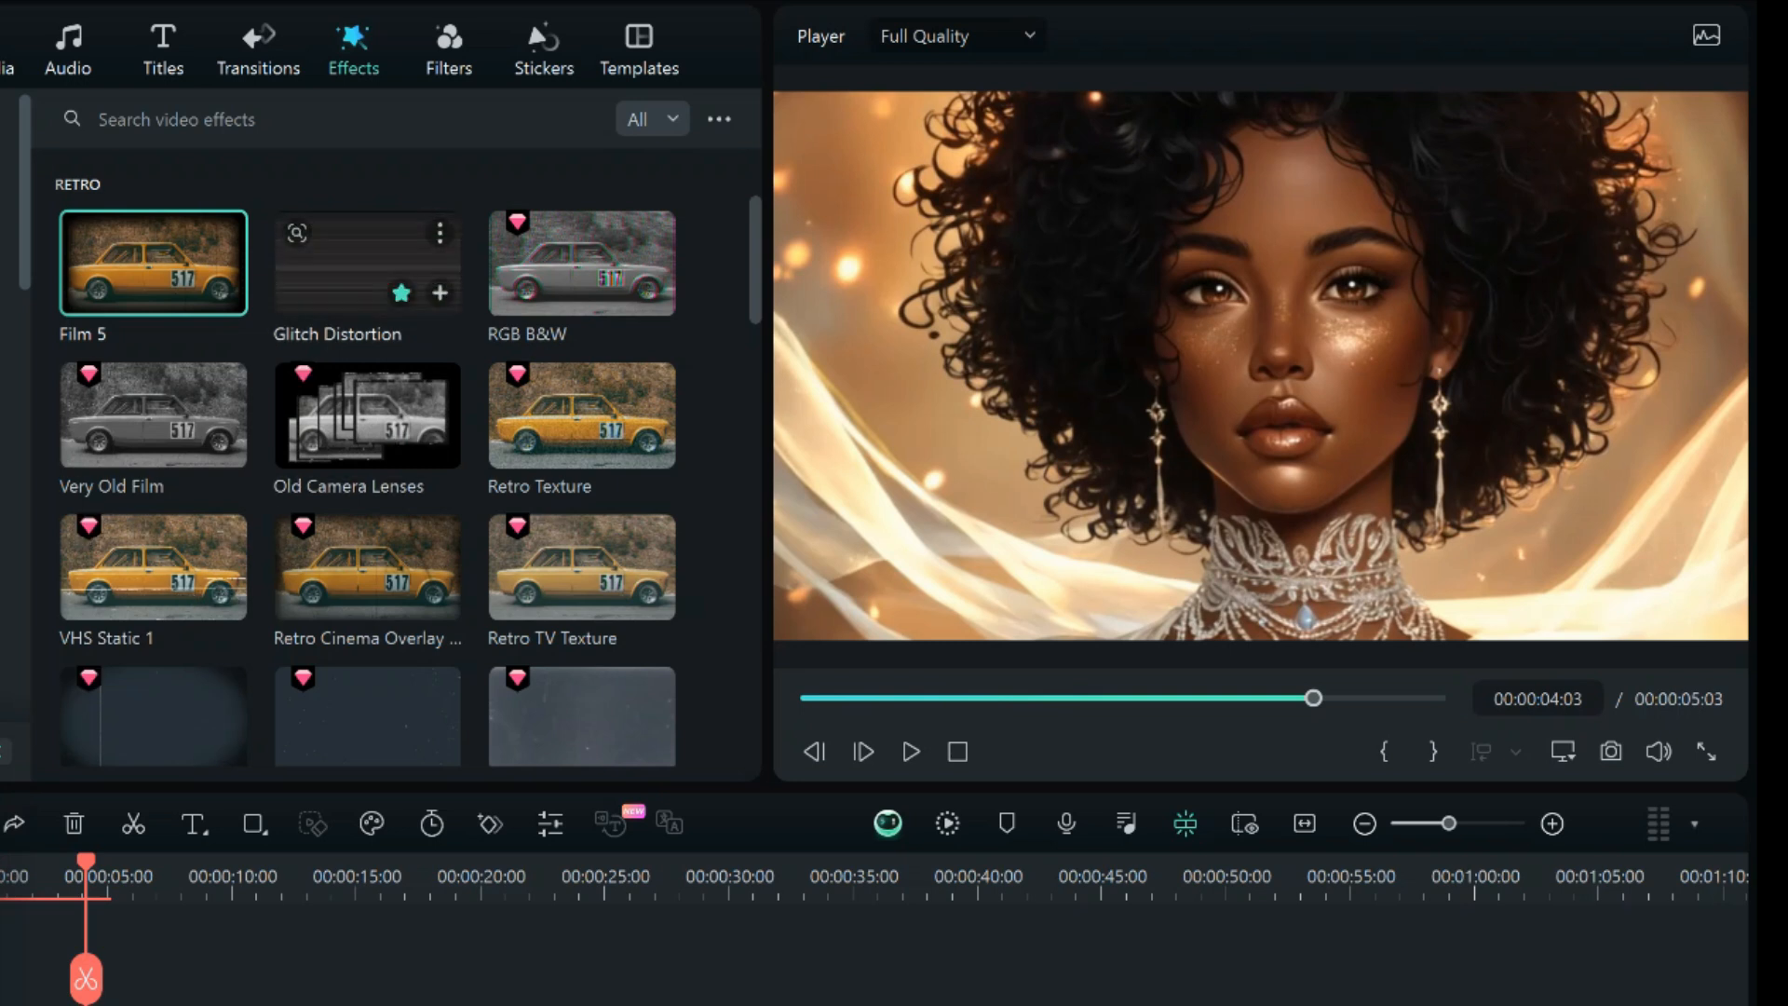
Preview the RGB B&W, Retro Texture and Old Camera Lenses effects and browse the other retro effects.
{"action": "double_click", "coordinate": [559, 259]}
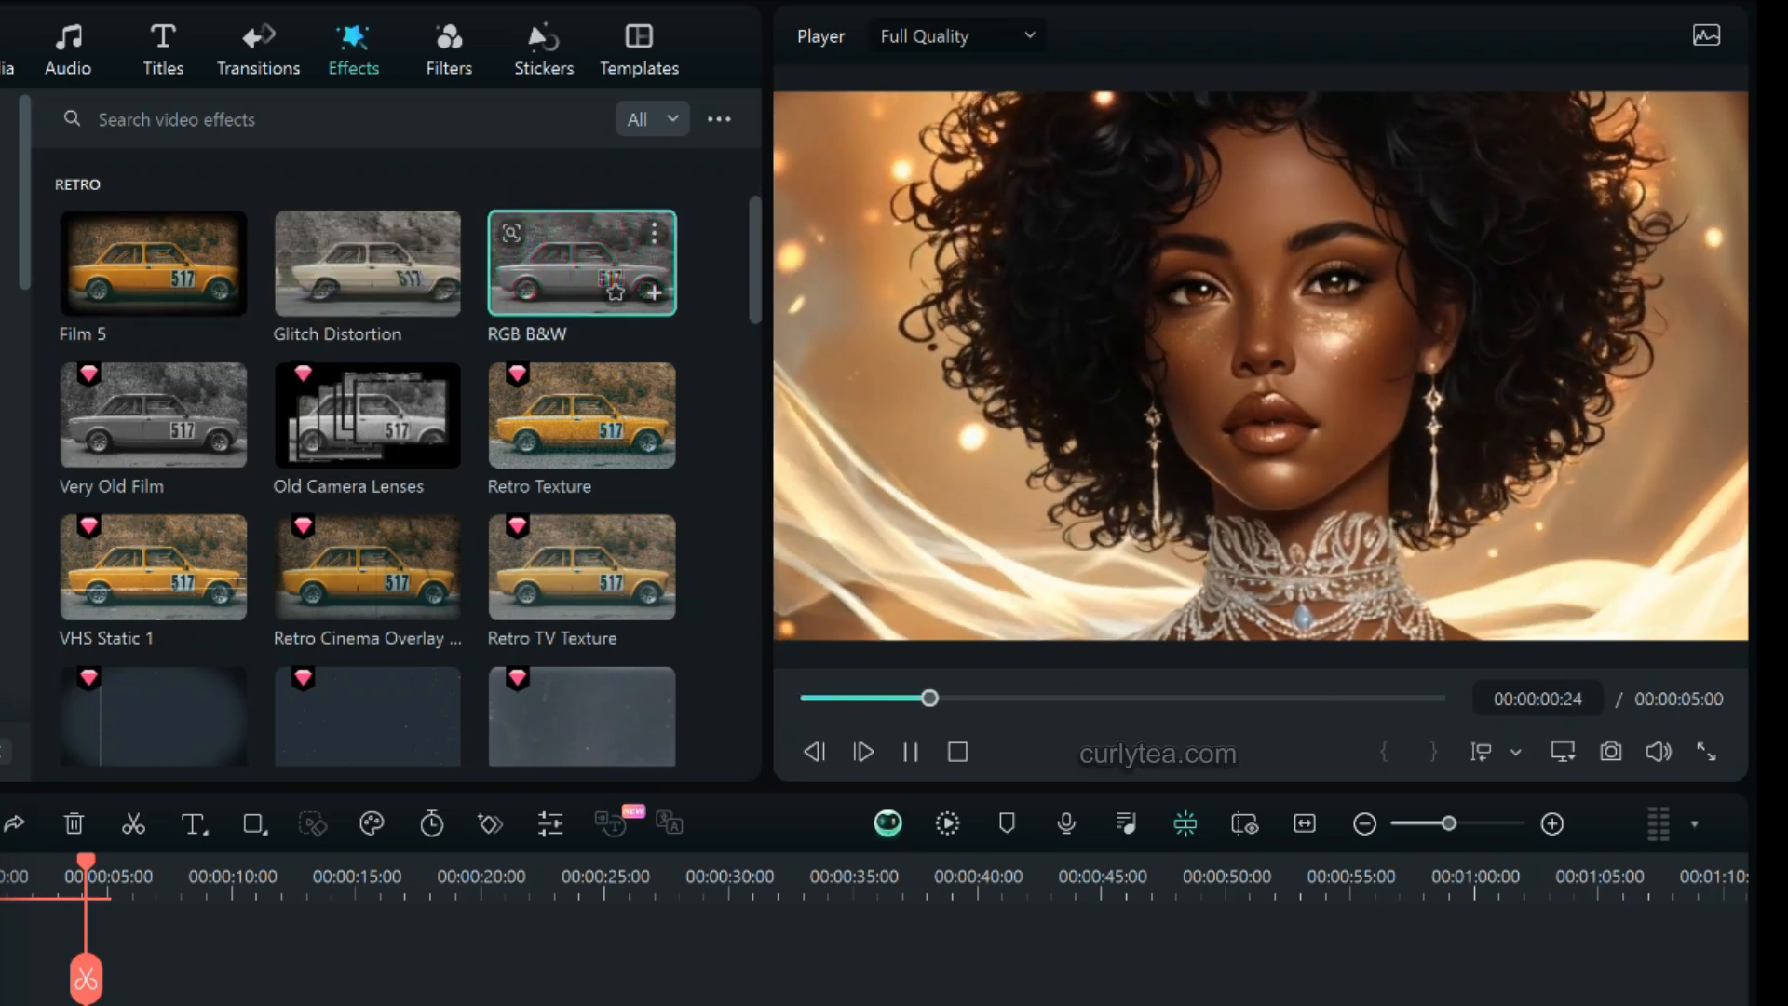
{"action": "double_click", "coordinate": [582, 414]}
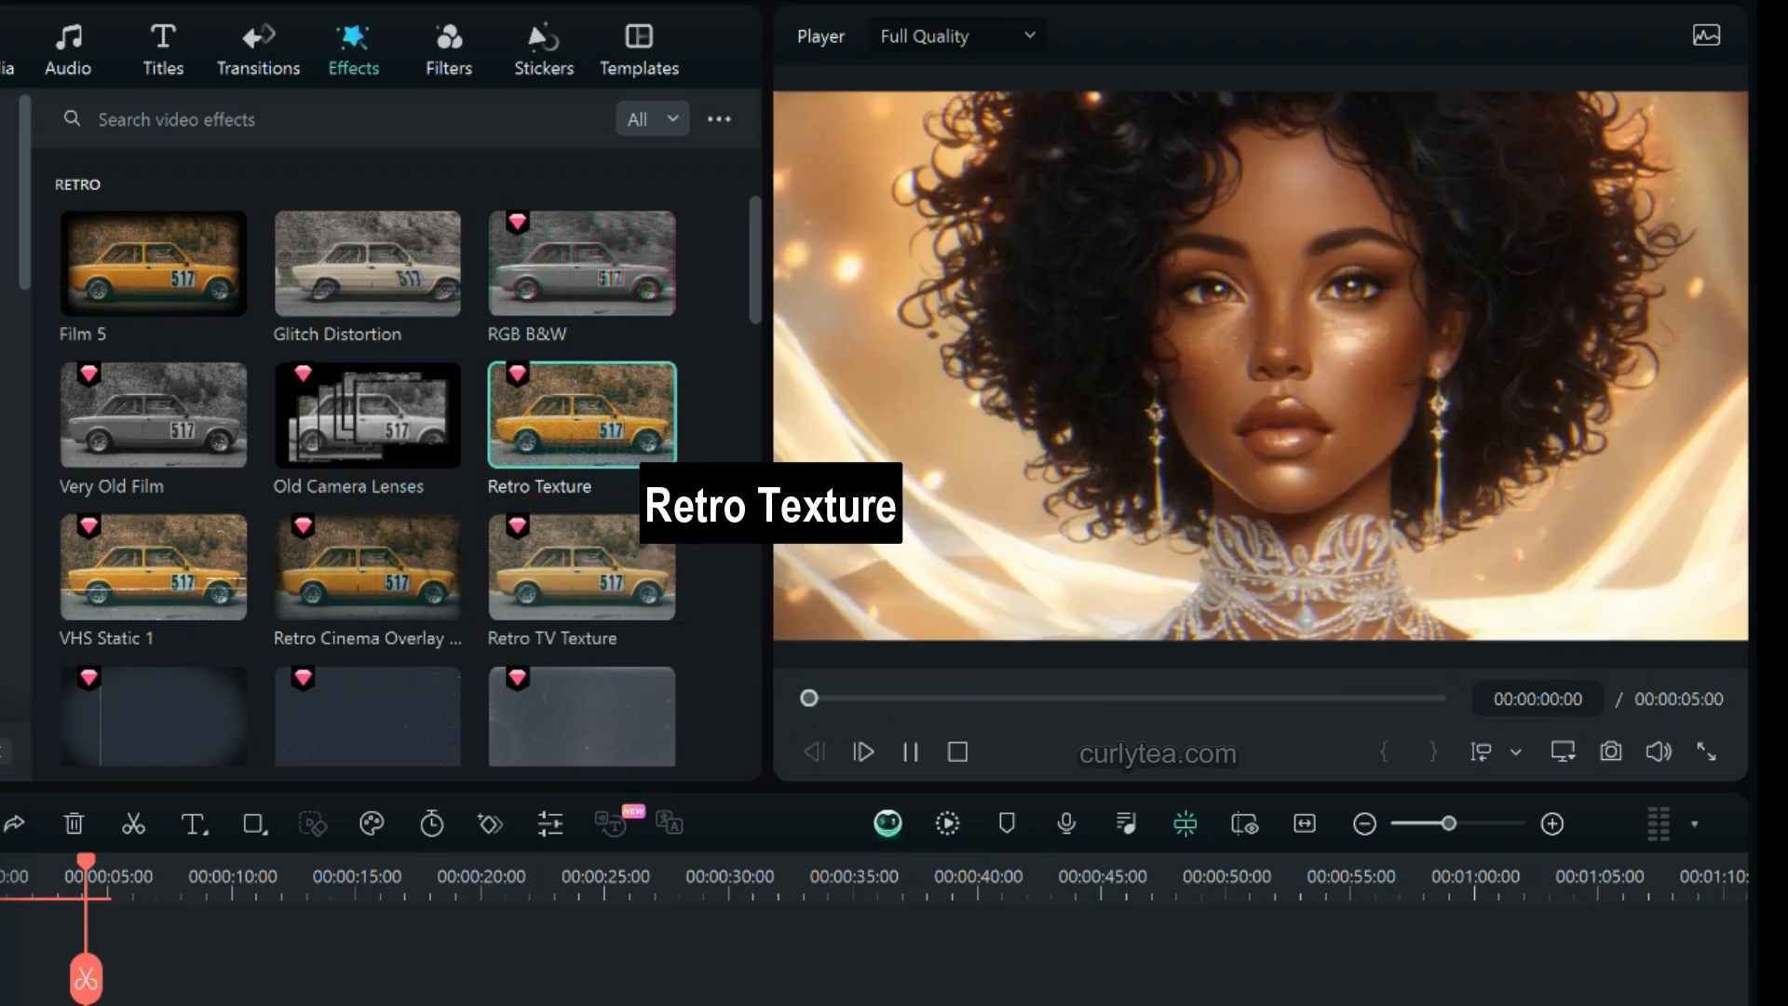
{"action": "left_click", "coordinate": [85, 860]}
{"action": "left_click", "coordinate": [590, 227]}
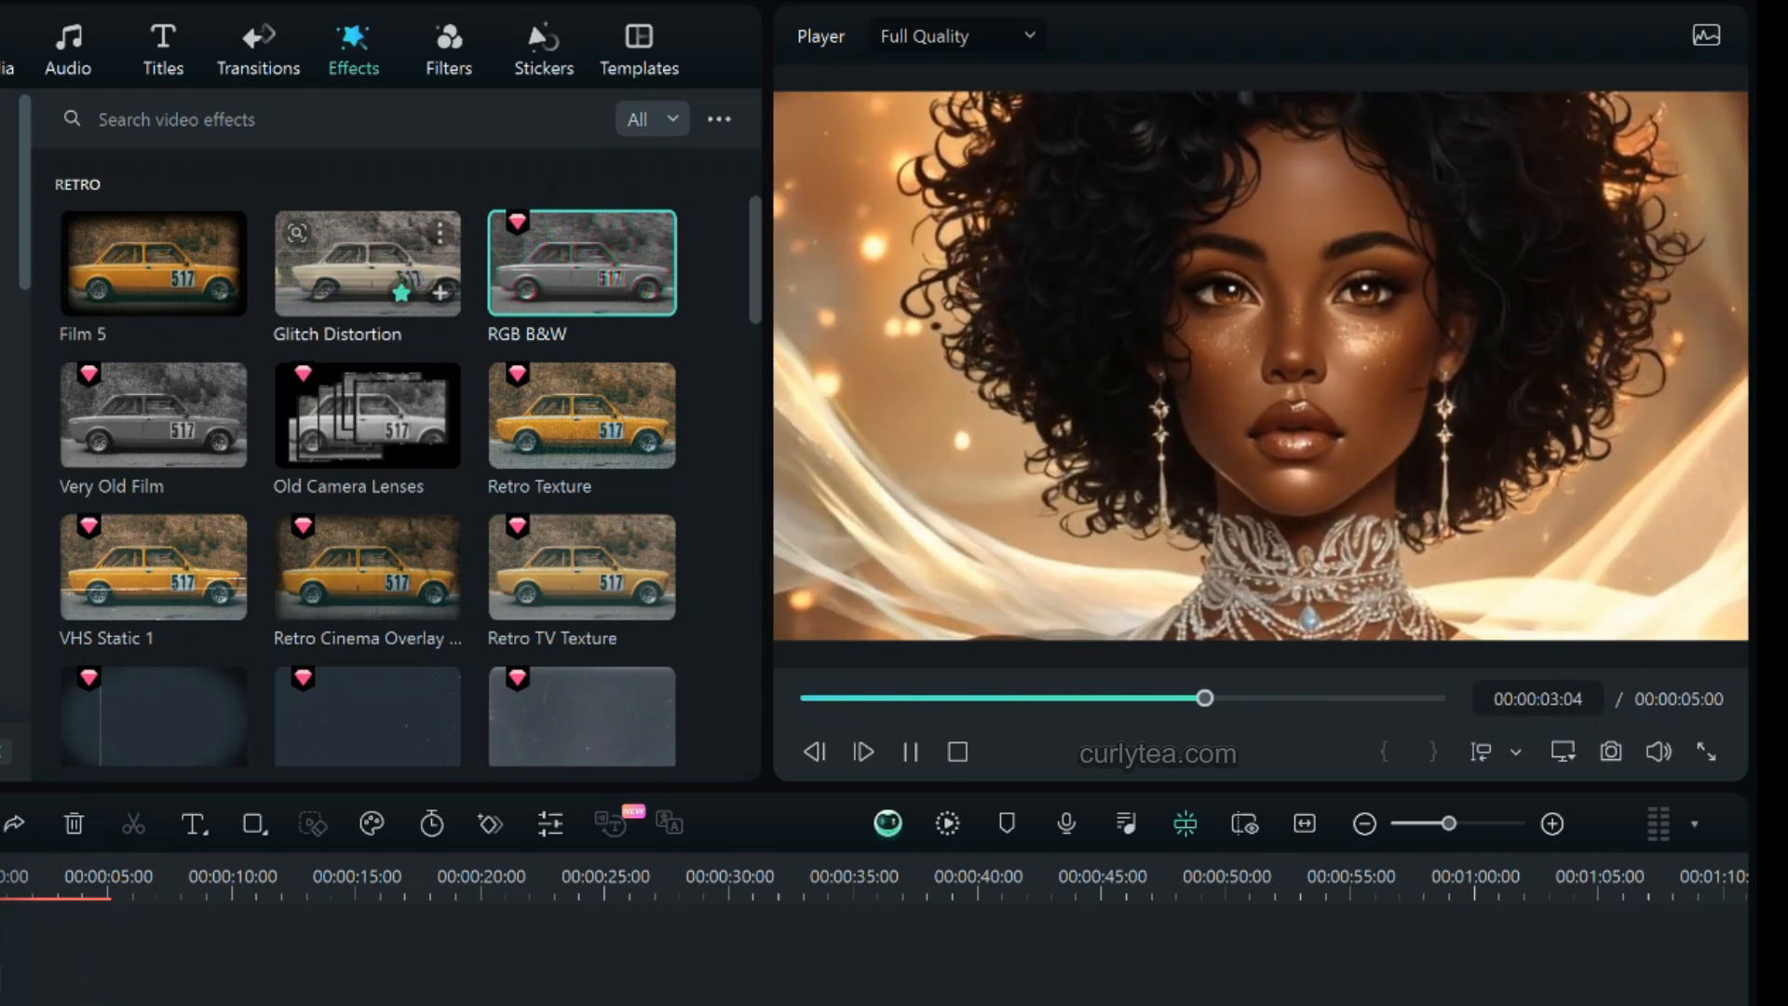
{"action": "left_click", "coordinate": [367, 414]}
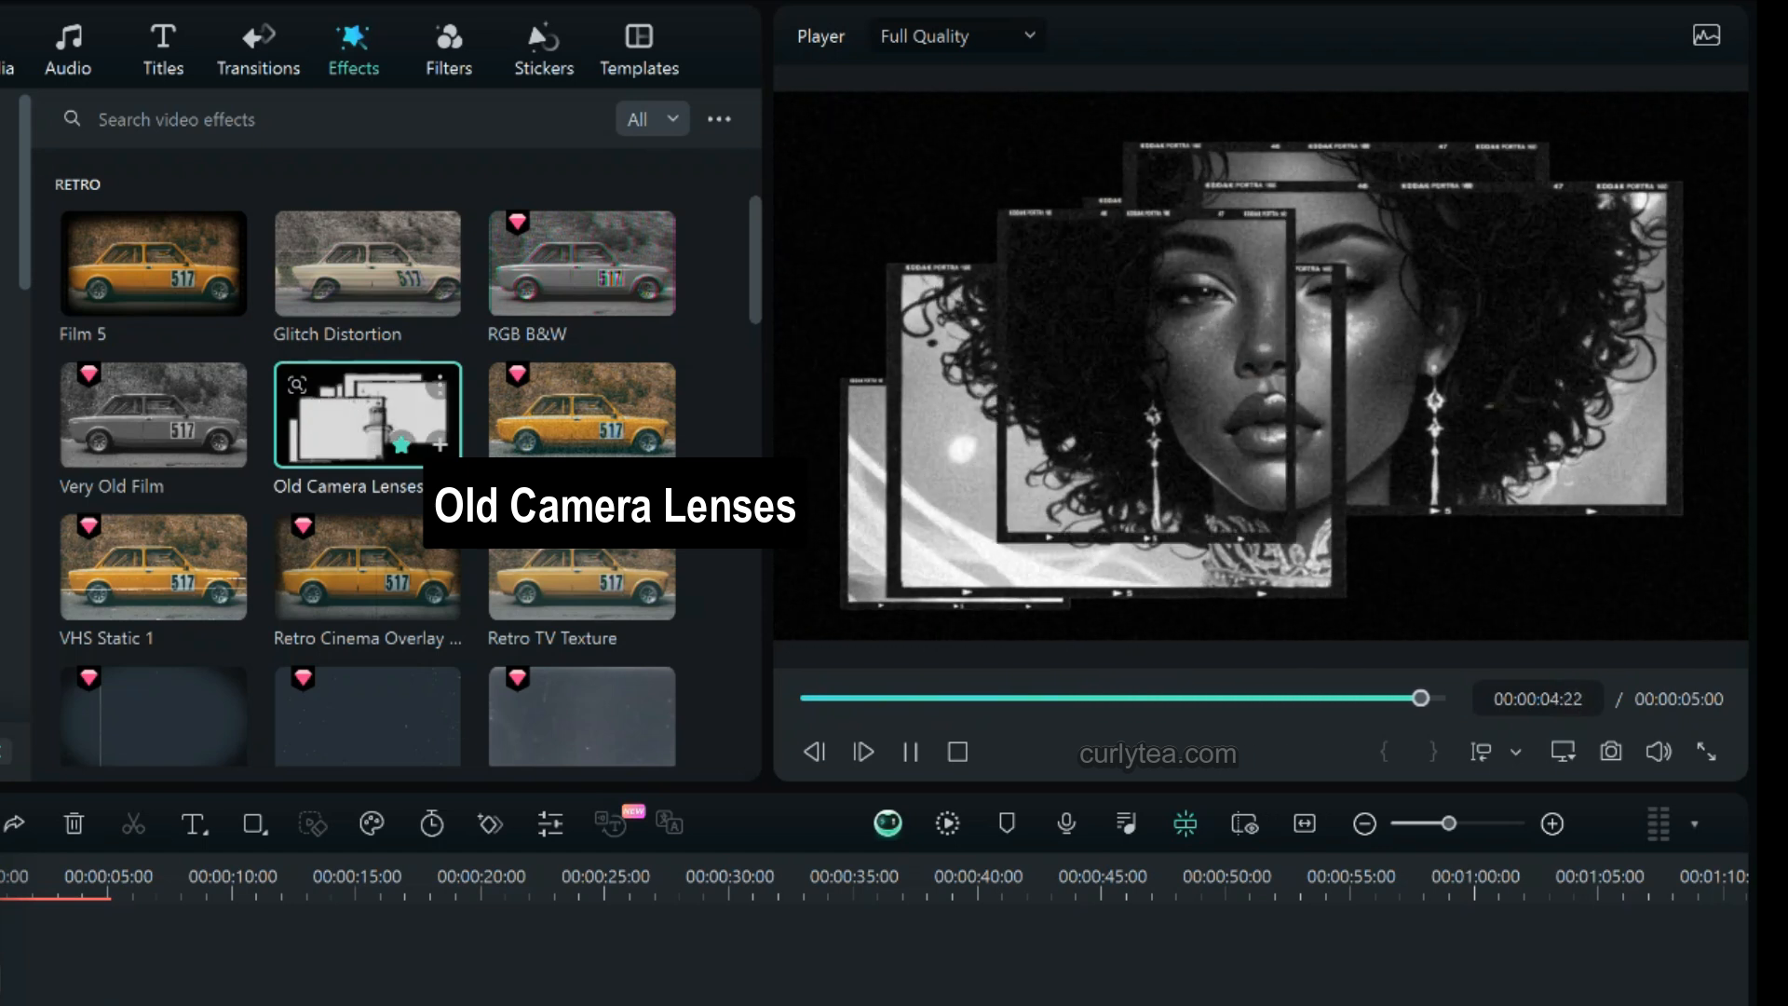
{"action": "scroll", "coordinate": [154, 362], "scroll_direction": "down", "scroll_amount": 4}
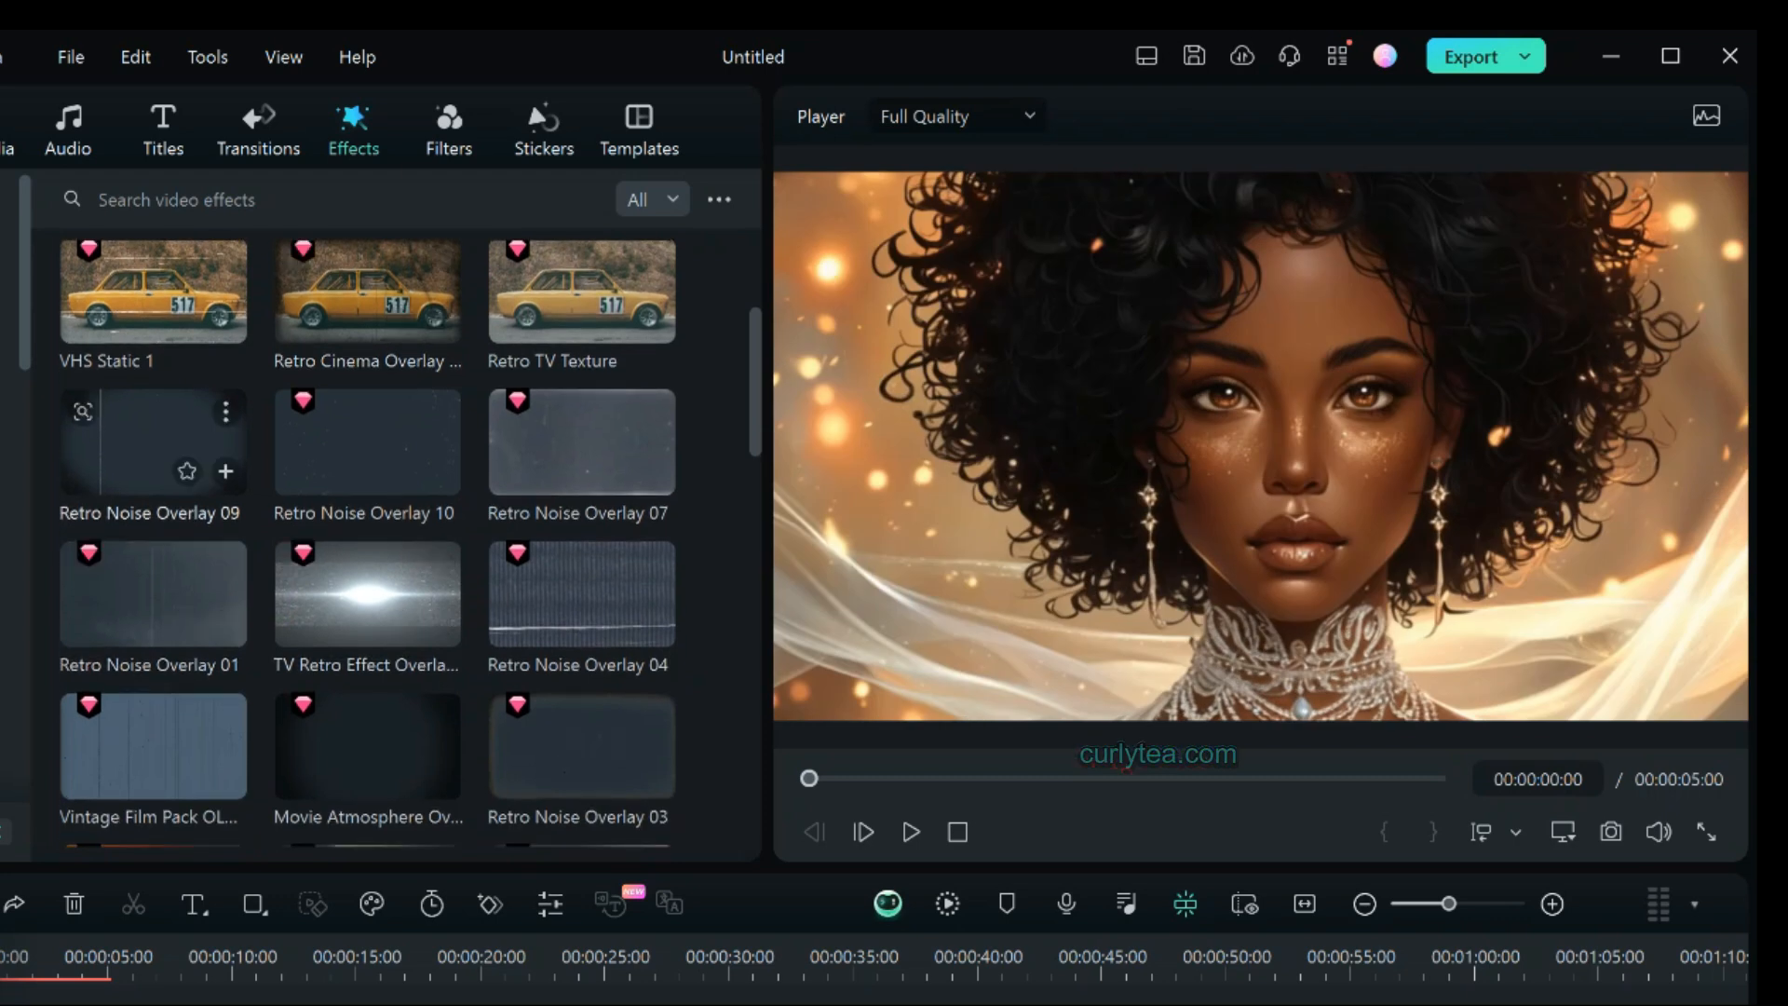
Preview the Retro Noise Overlay 09, Retro Noise Overlay 01, TV Retro Effect Overlay, Retro Noise Overlay 04 and Movie Atmosphere Overlay effects.
{"action": "left_click", "coordinate": [139, 456]}
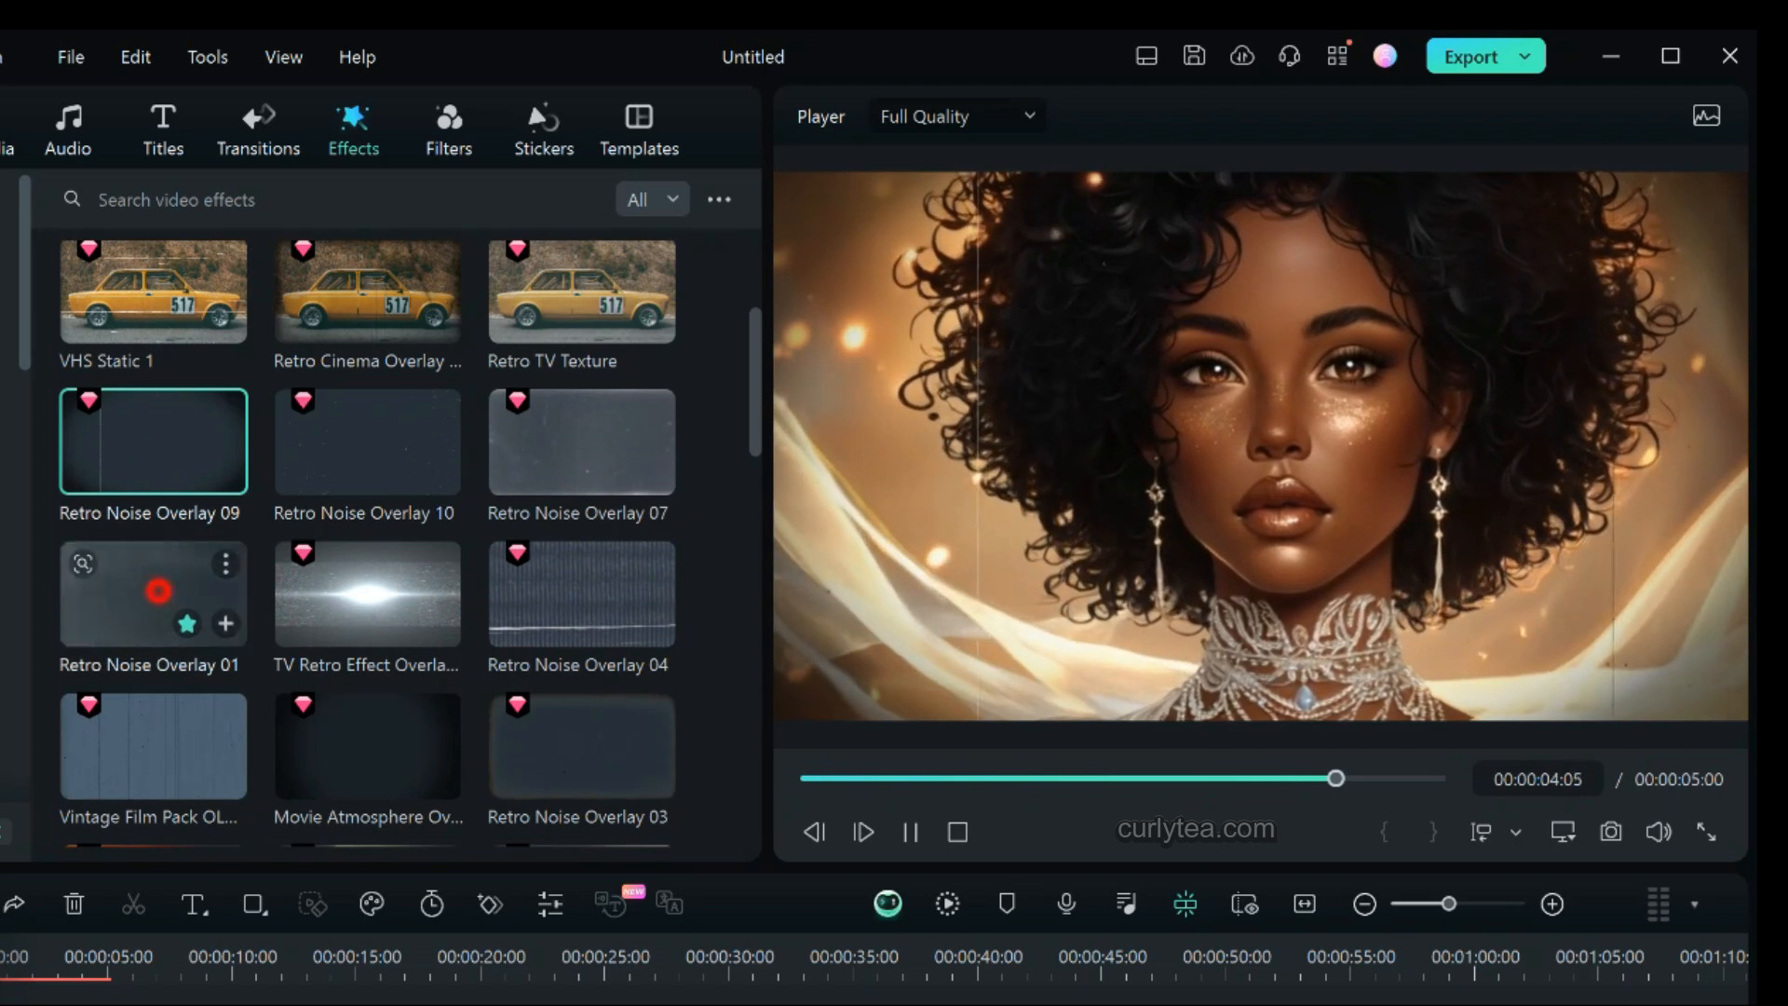
{"action": "left_click", "coordinate": [157, 590]}
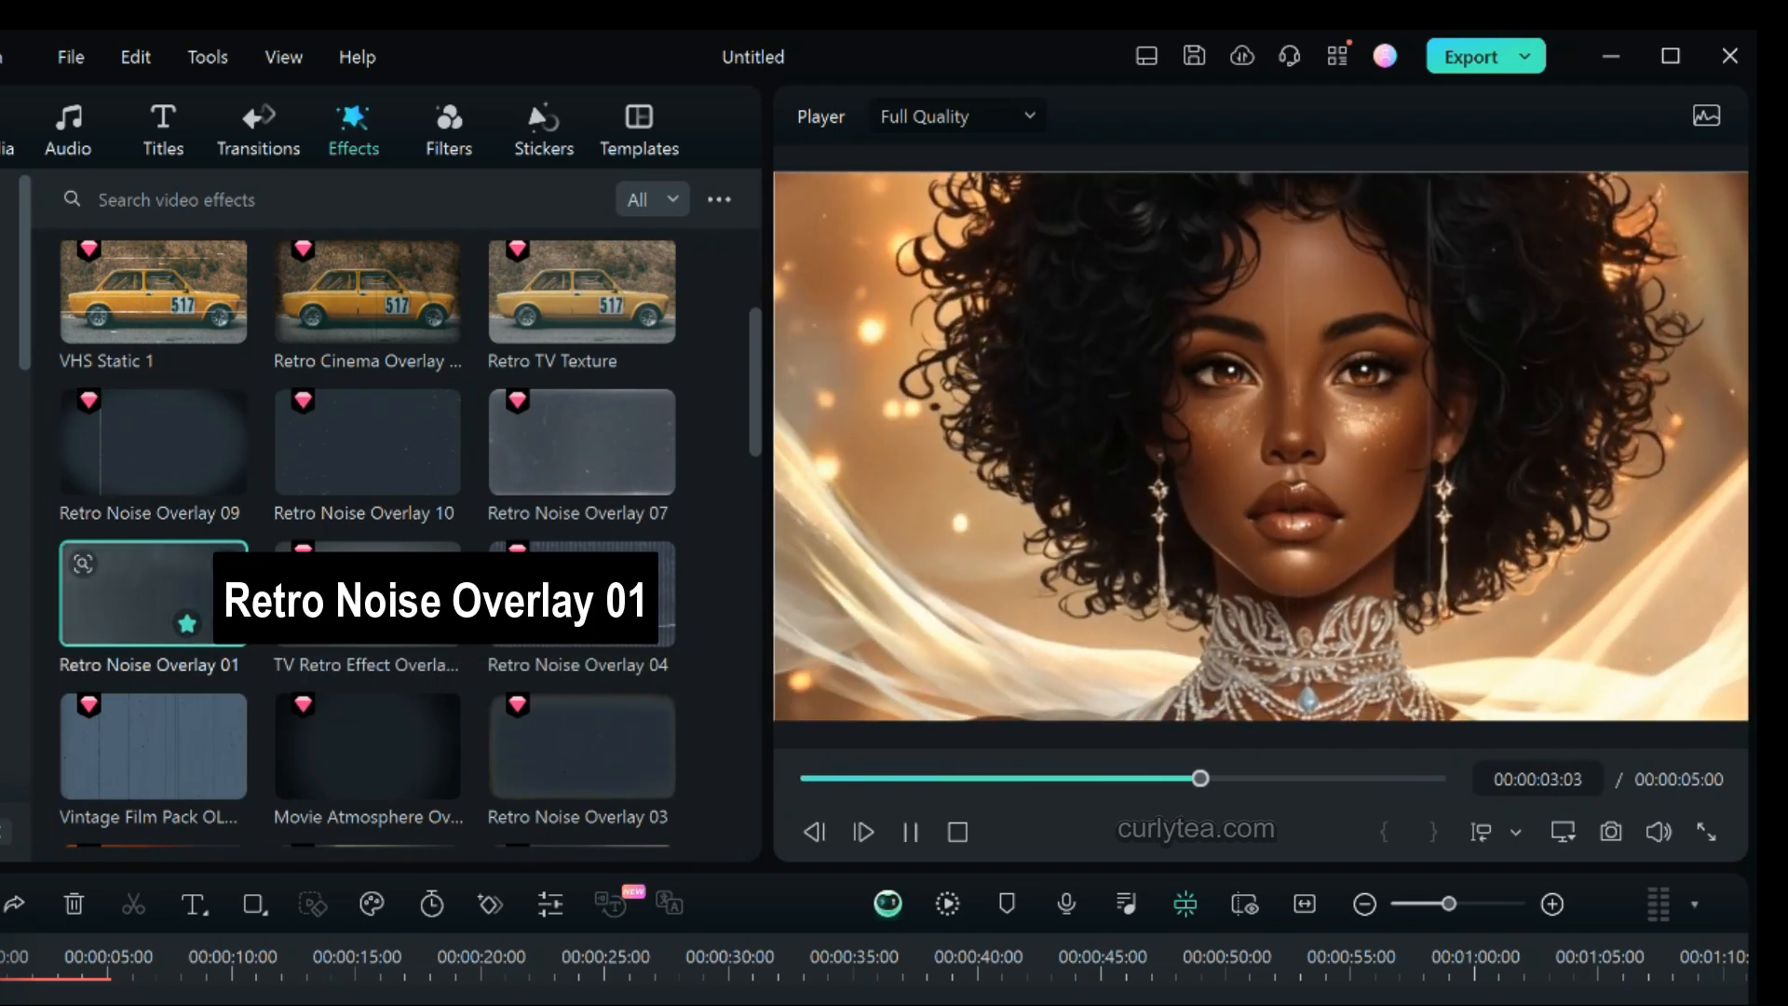
{"action": "left_click", "coordinate": [360, 620]}
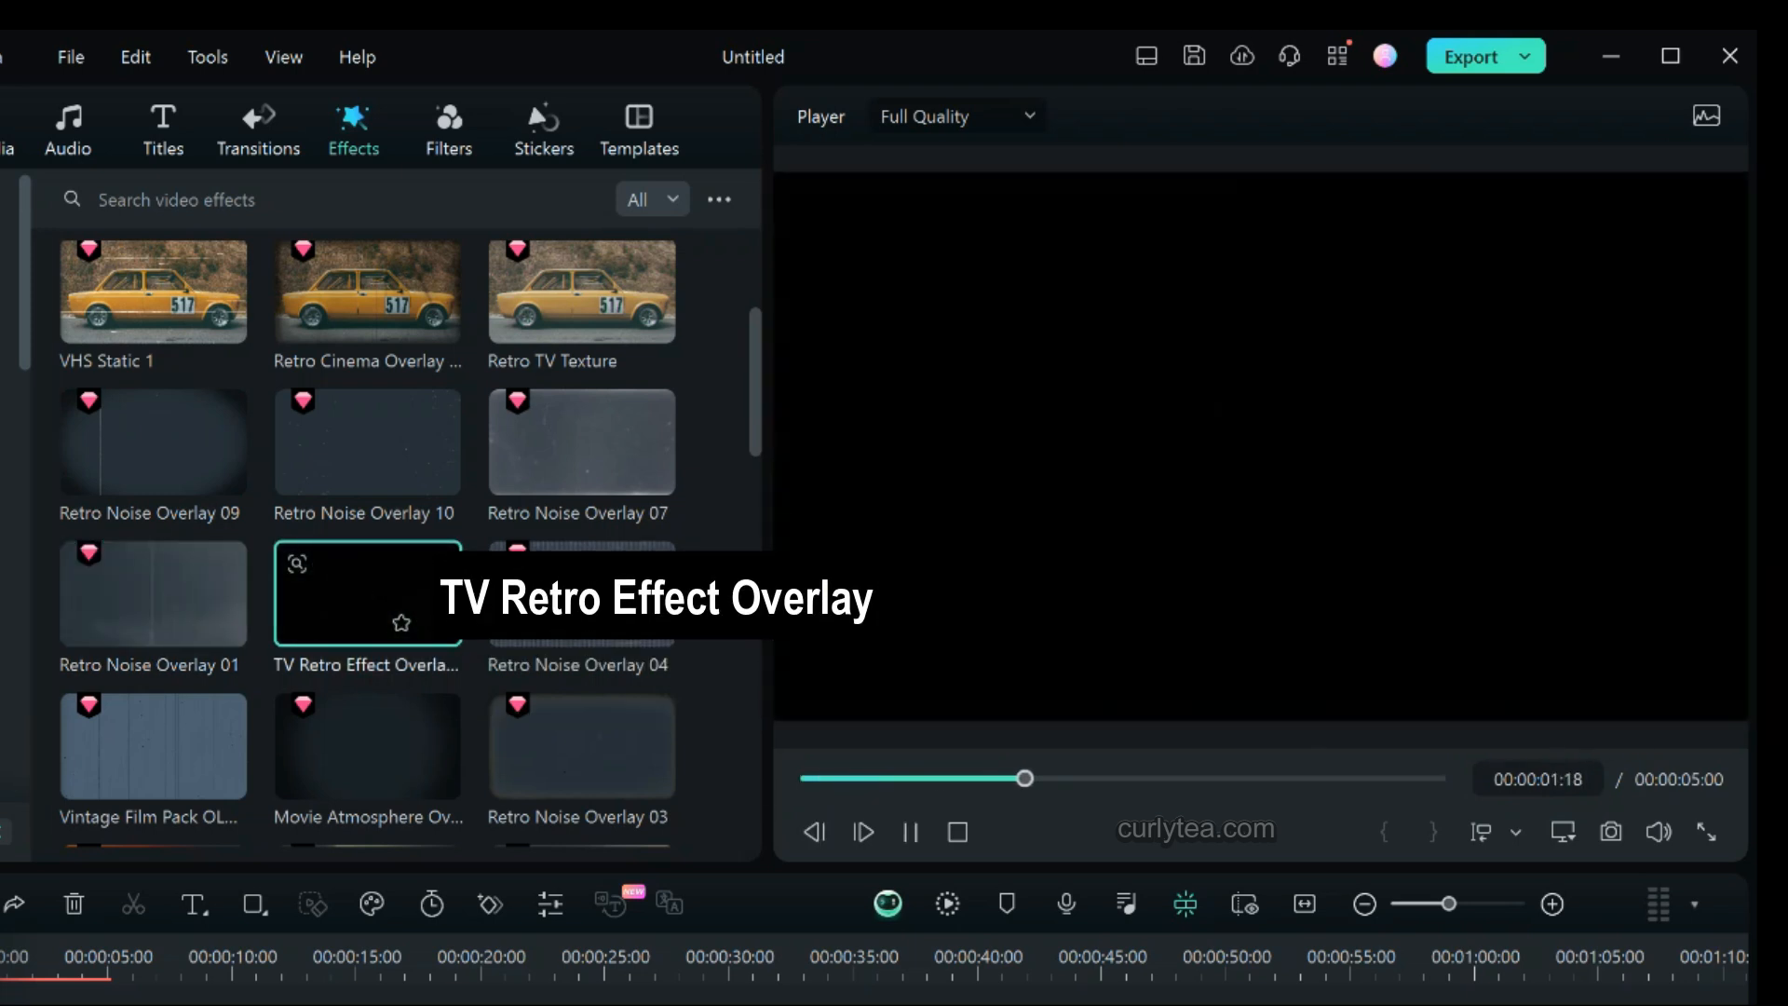
{"action": "left_click", "coordinate": [582, 594]}
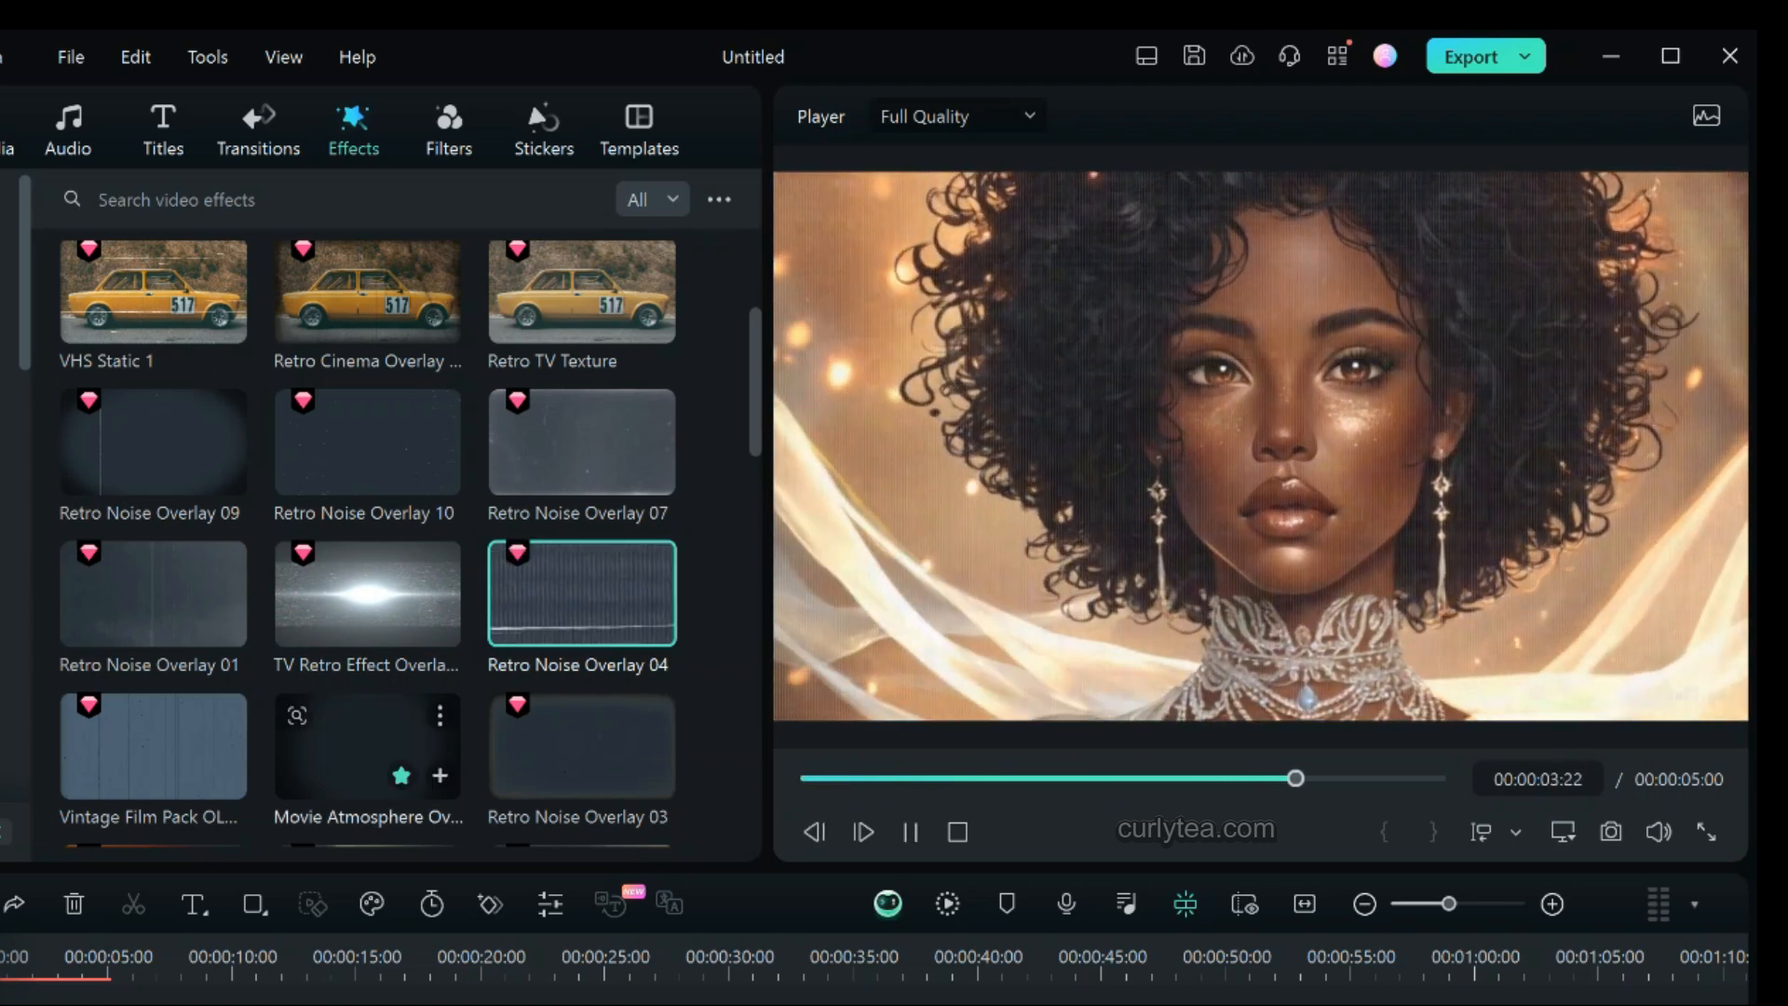
{"action": "left_click", "coordinate": [368, 744]}
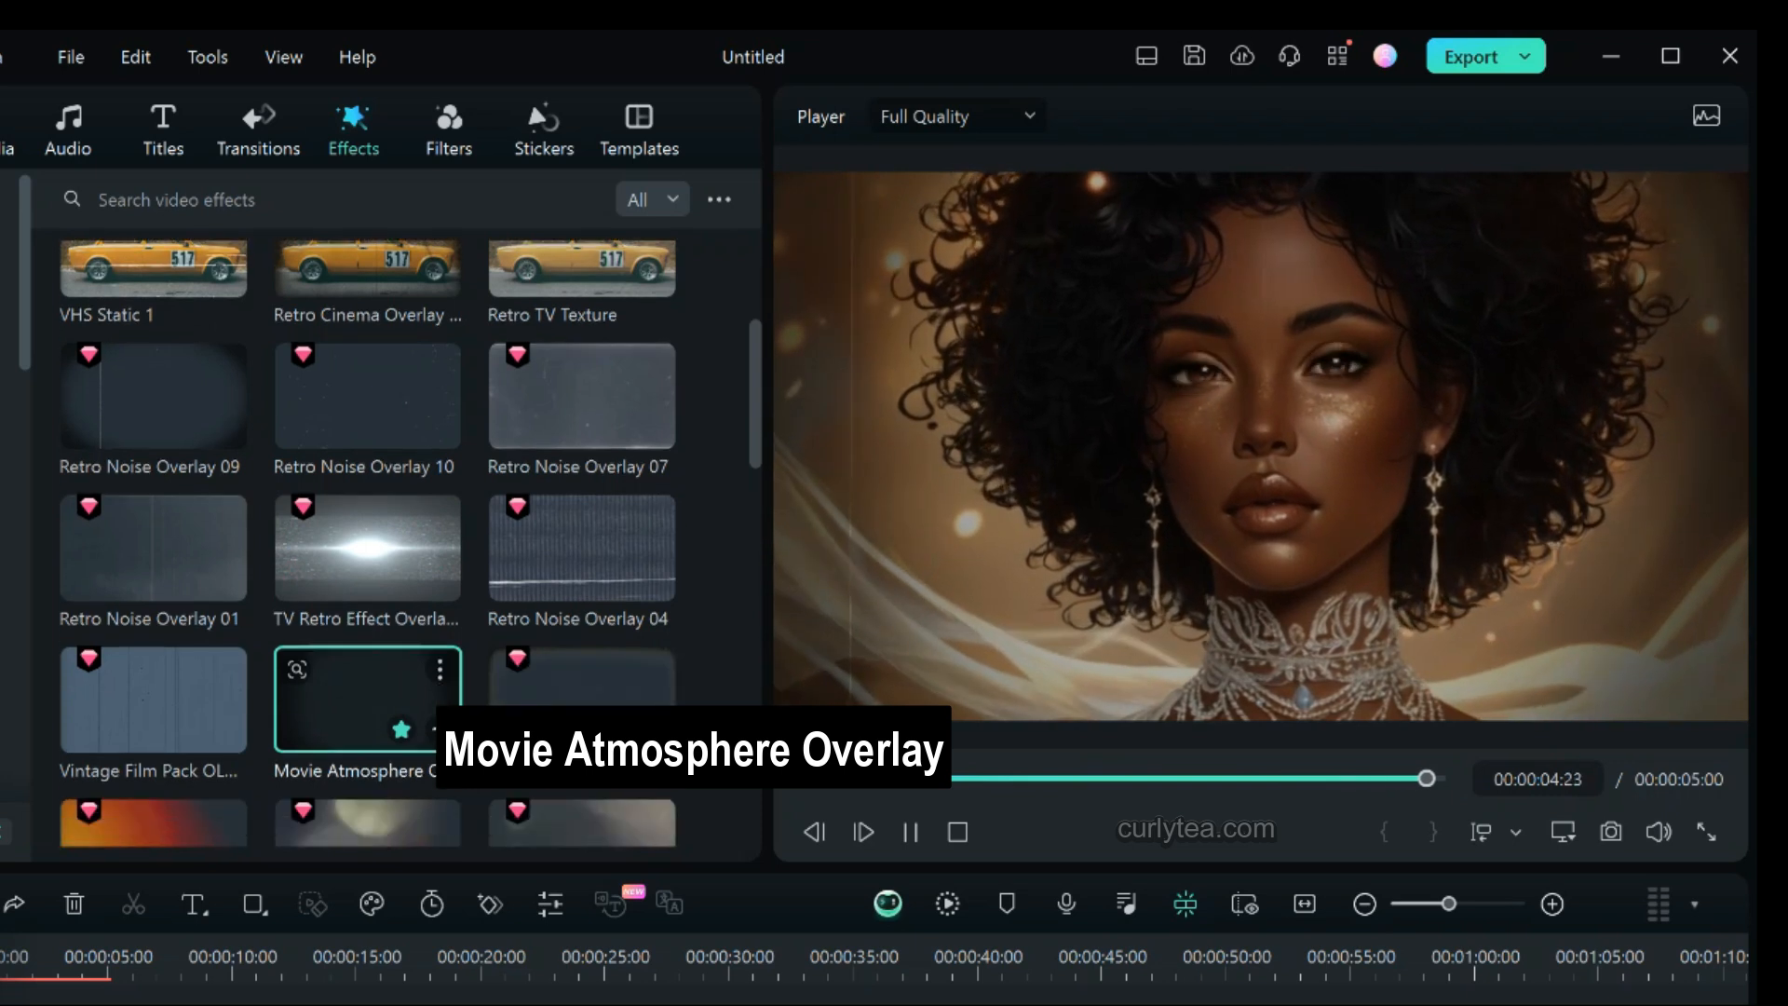
Apply the orange Movie Atmosphere Overlay effect to the adjustment layer and play the clip through.
{"action": "scroll", "coordinate": [392, 559], "scroll_direction": "down", "scroll_amount": 3}
{"action": "left_click", "coordinate": [132, 578]}
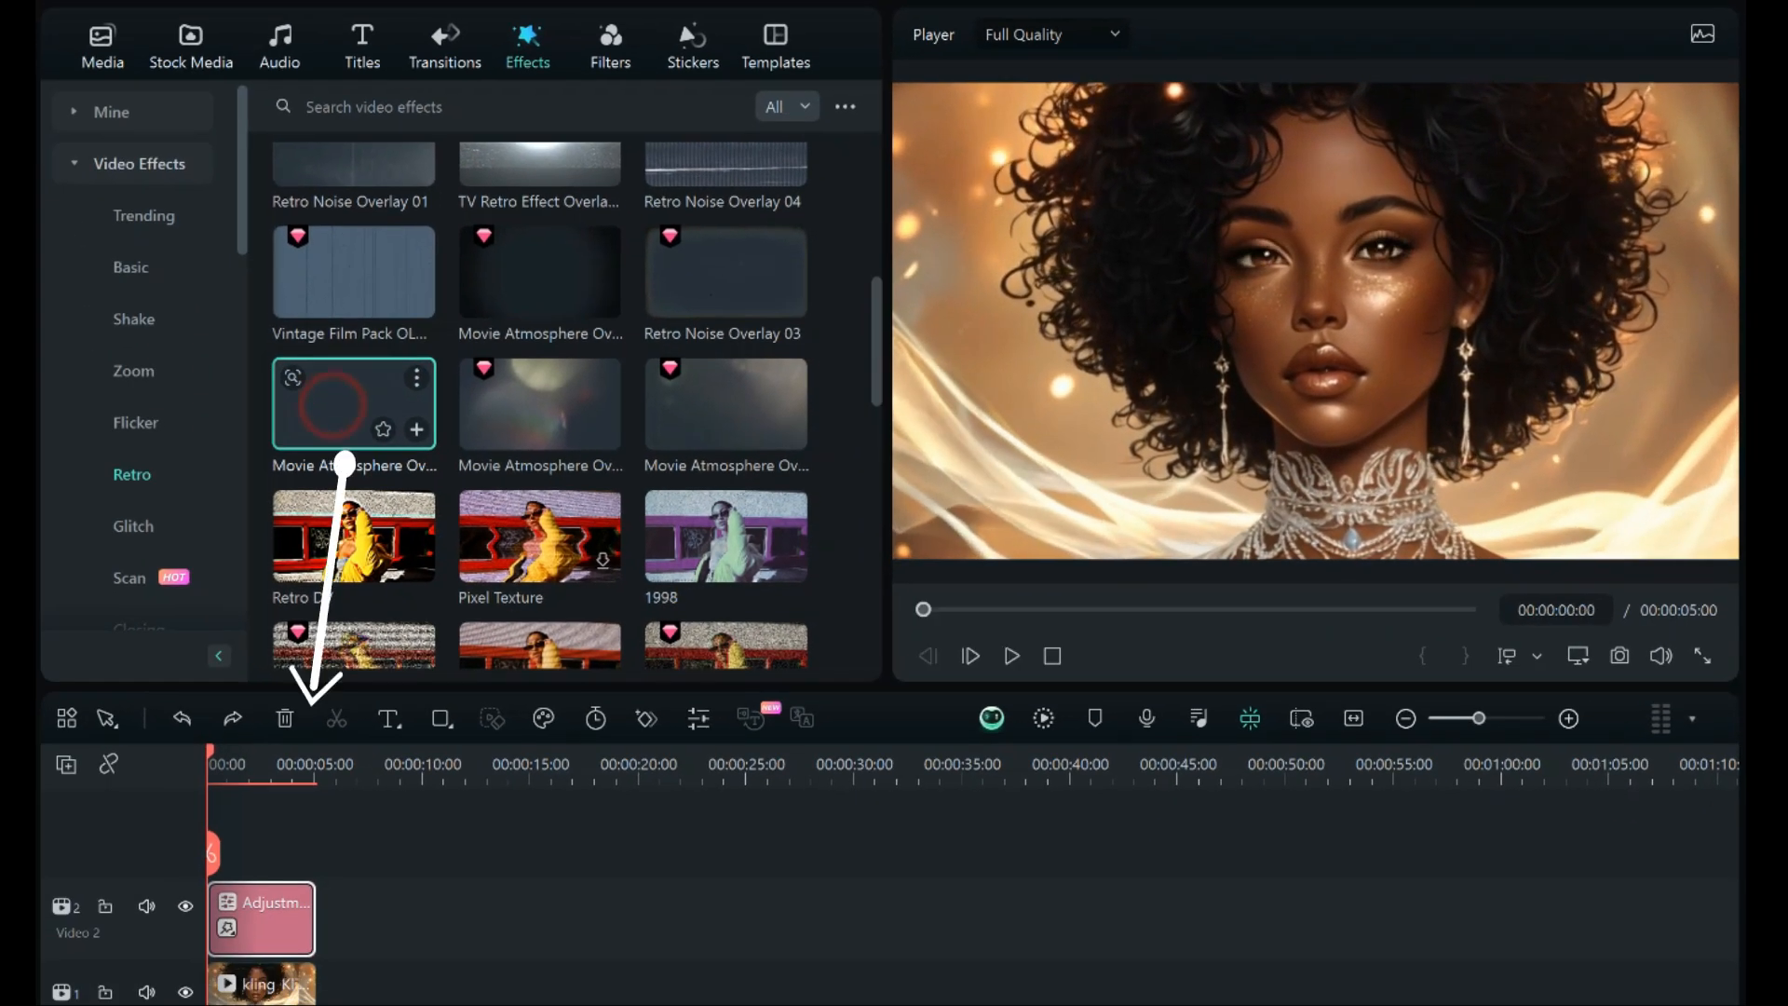
{"action": "left_click_drag", "start_coordinate": [154, 540], "coordinate": [279, 908]}
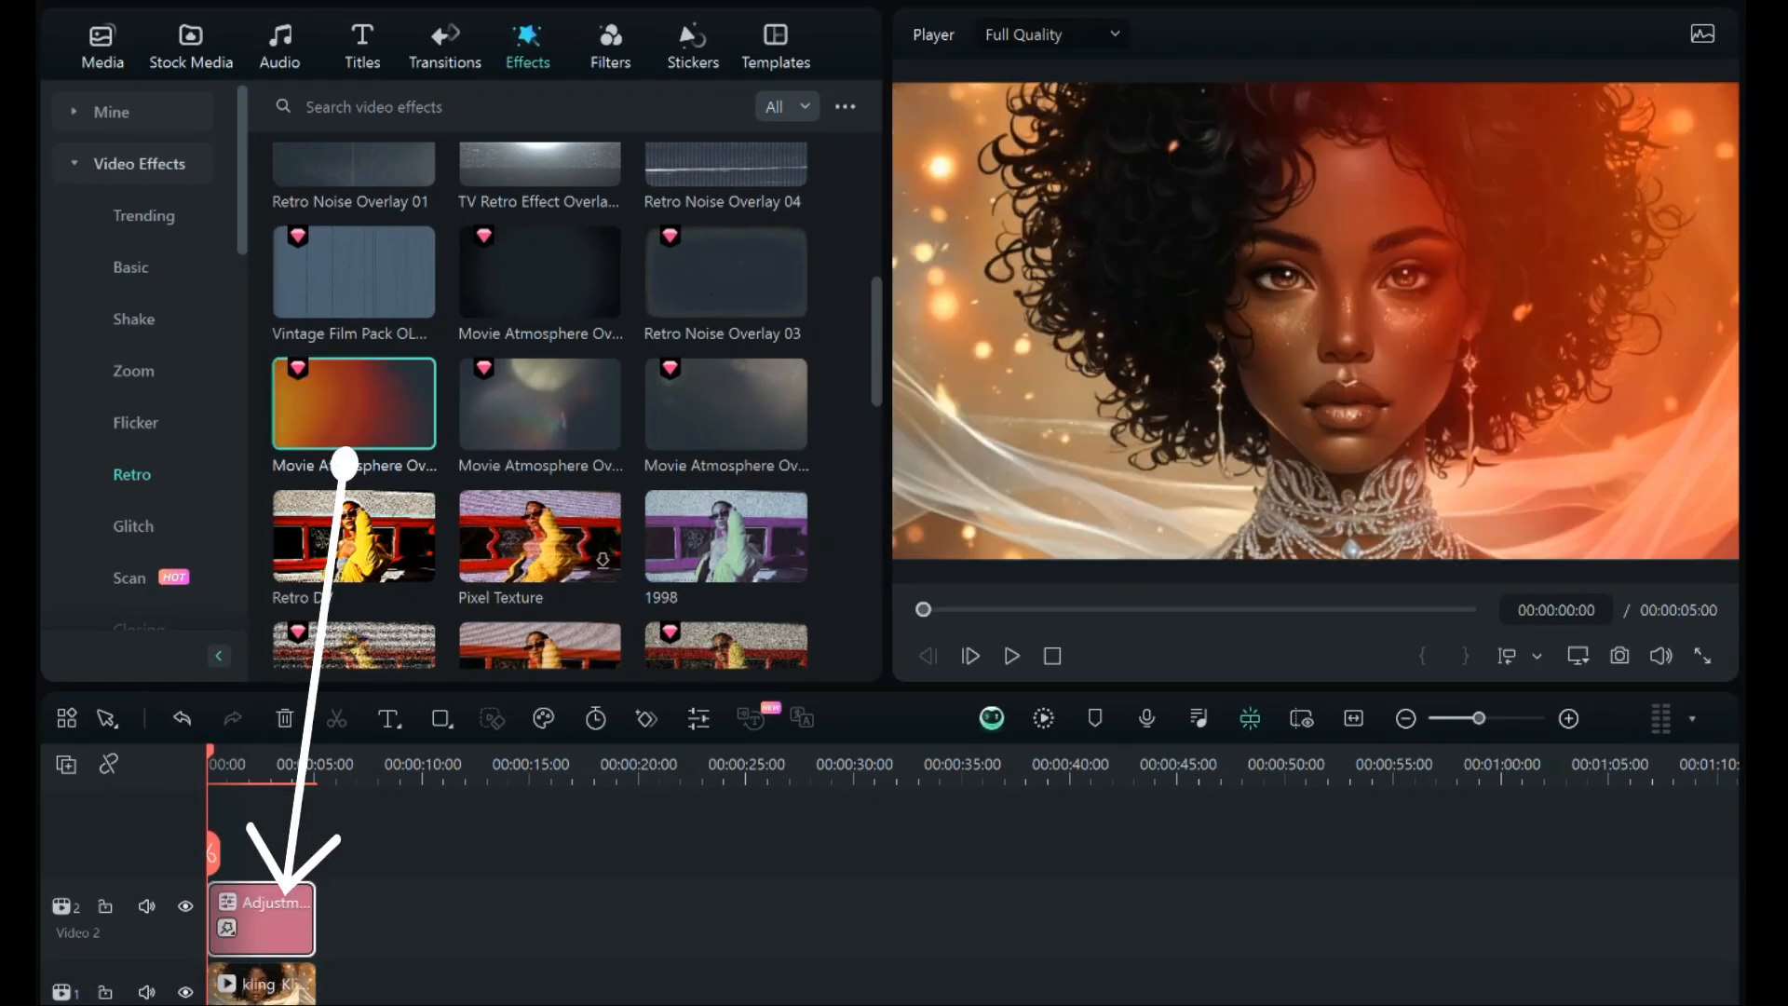
{"action": "key", "text": "space"}
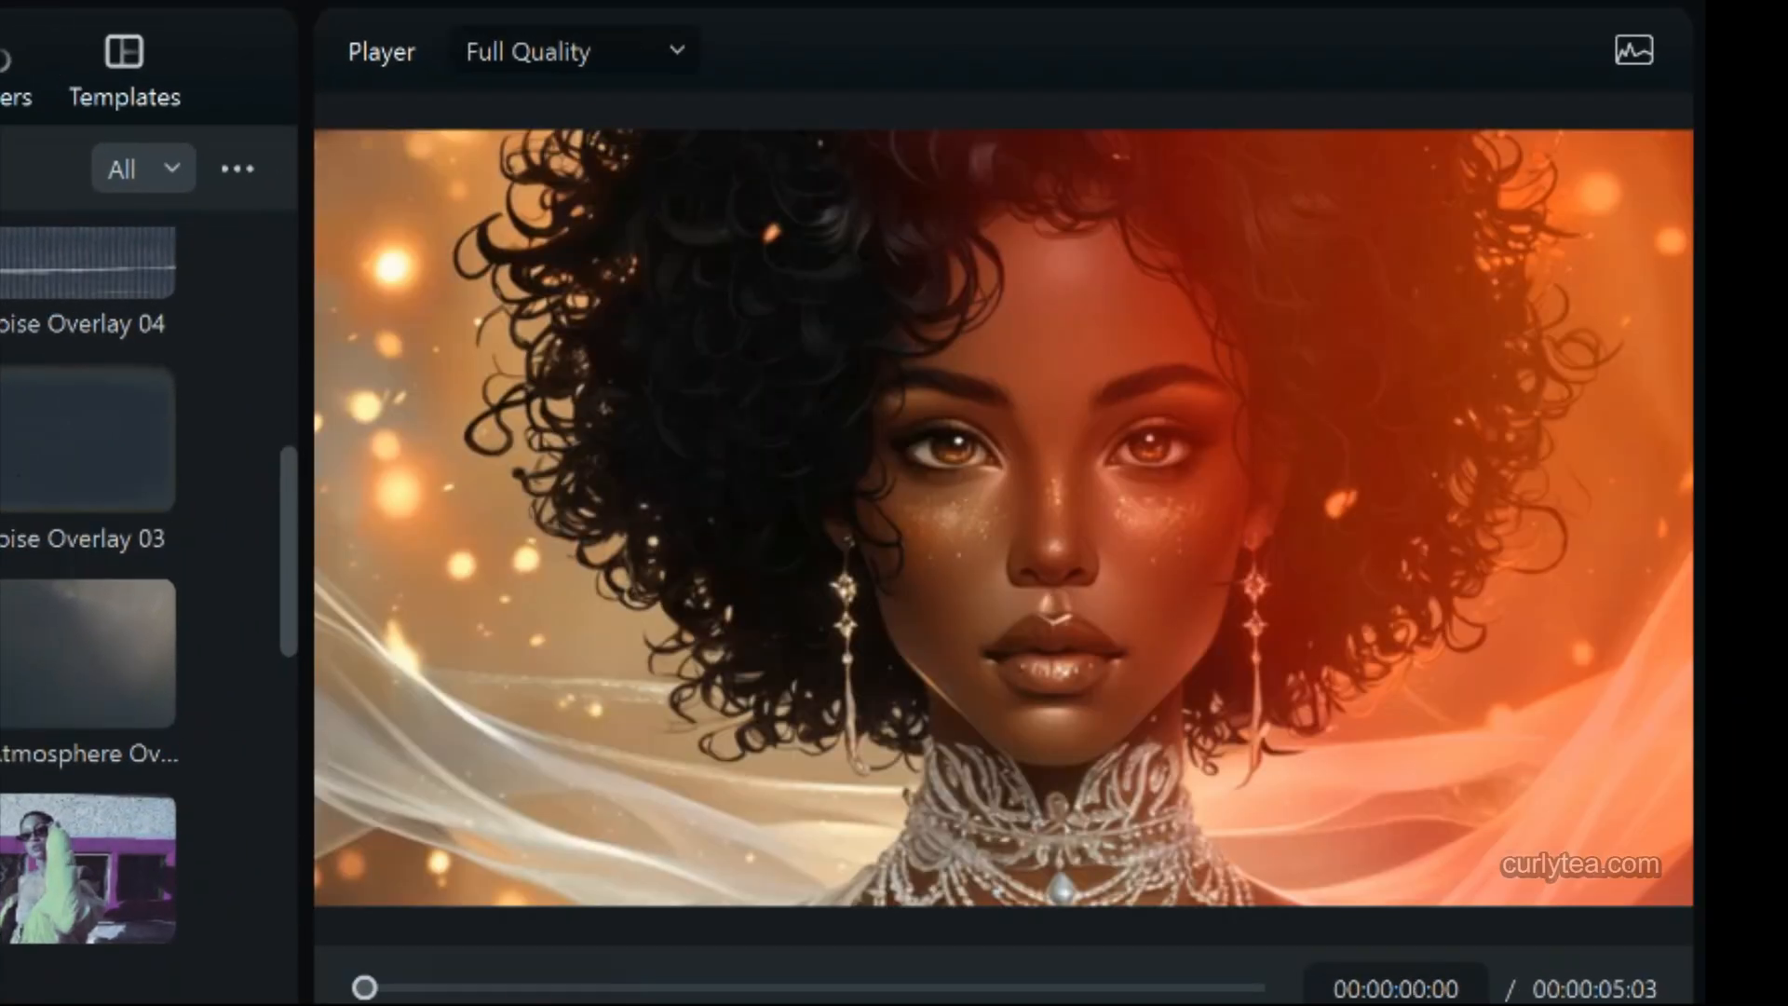
{"action": "key", "text": "space"}
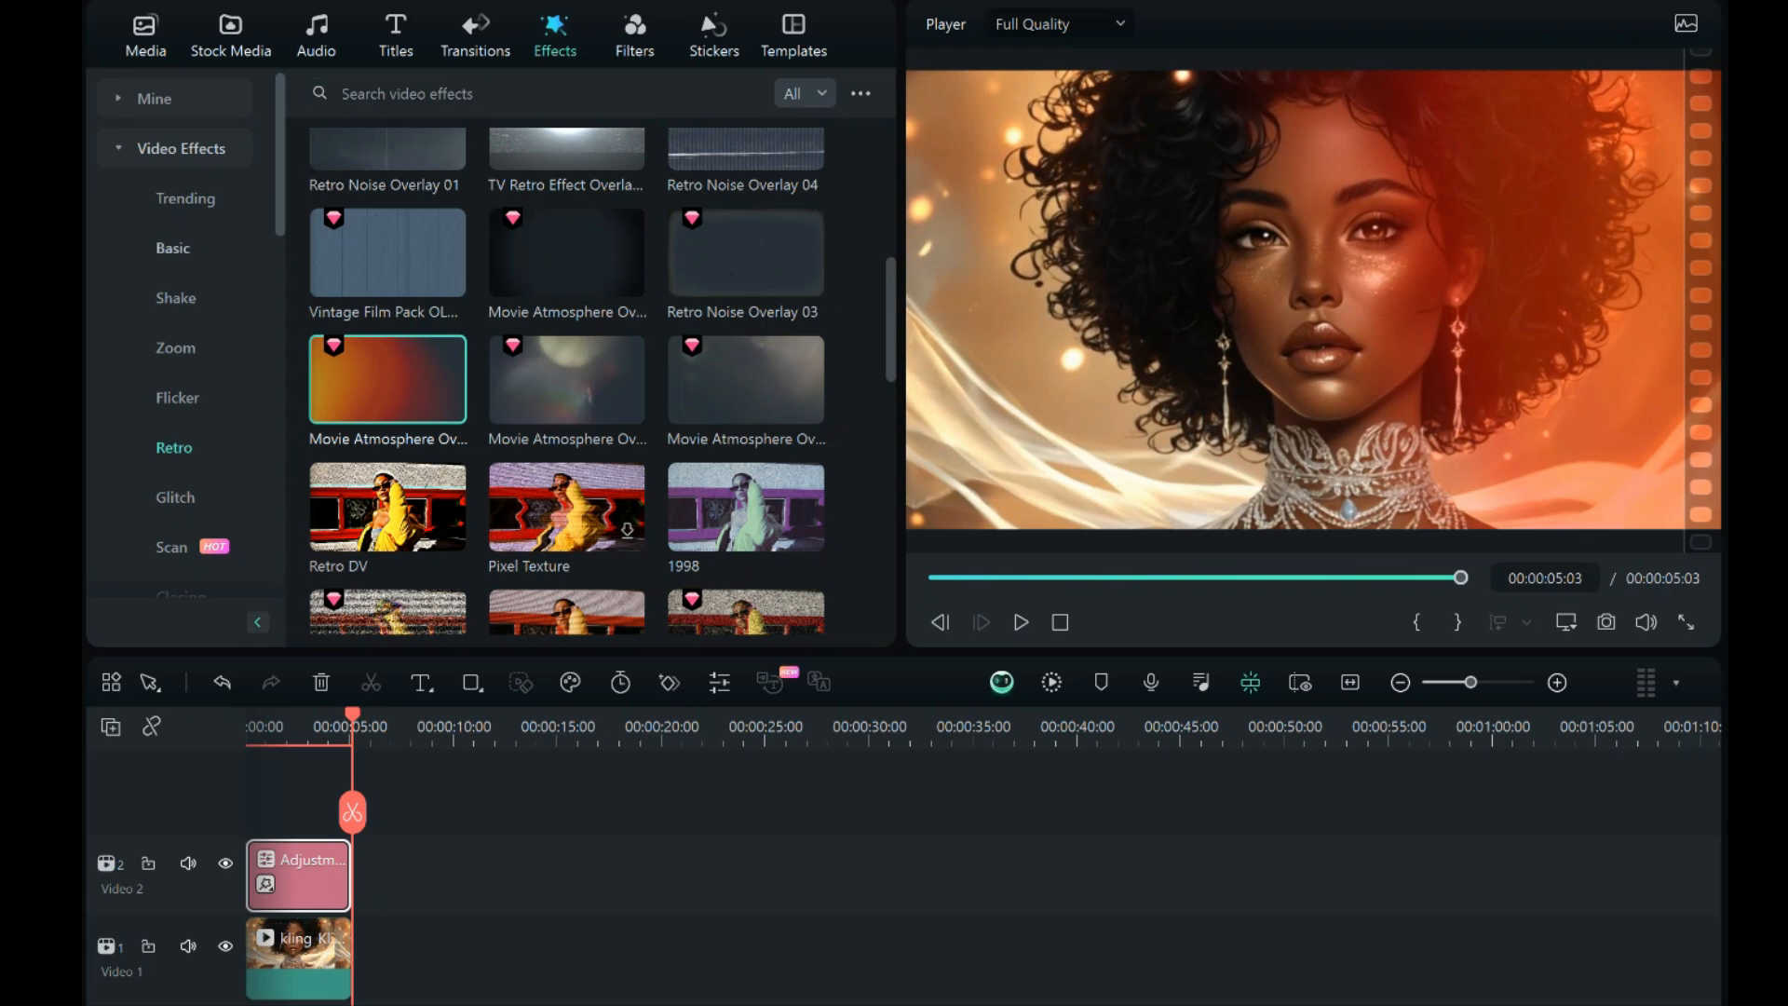
Open the adjustment layer's applied effects and look at the Movie Atmosphere Overlay settings.
{"action": "double_click", "coordinate": [302, 883]}
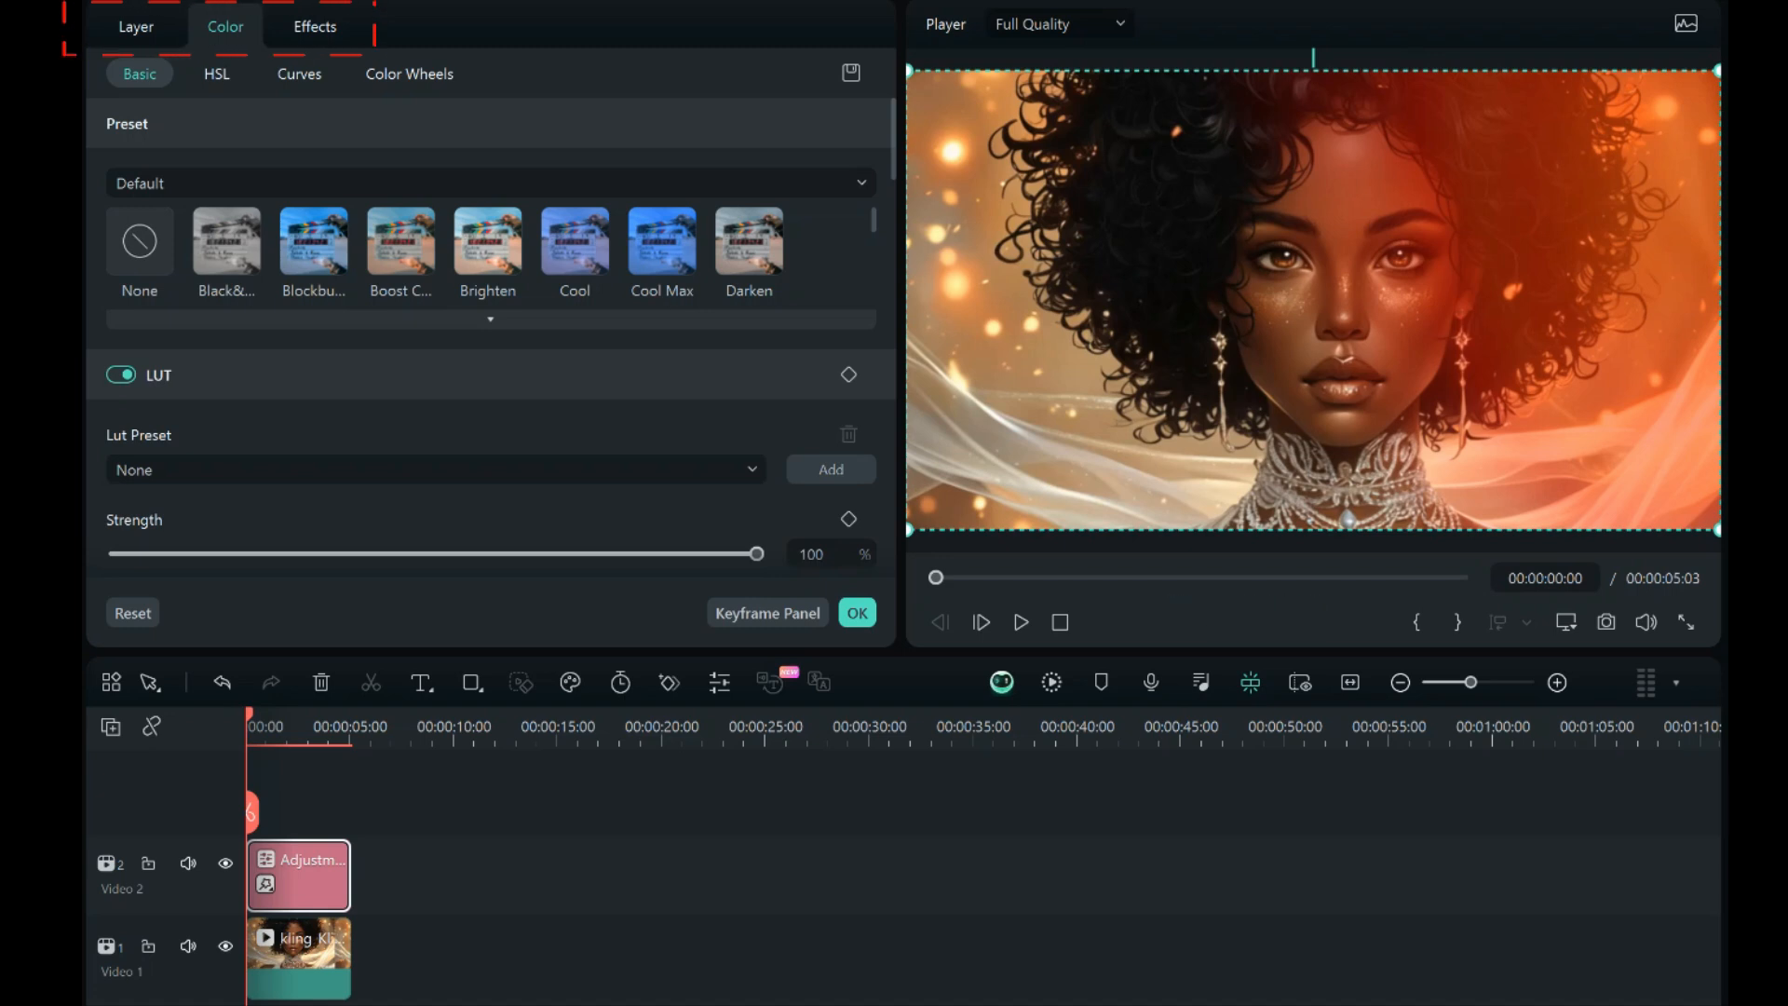
{"action": "left_click", "coordinate": [316, 25]}
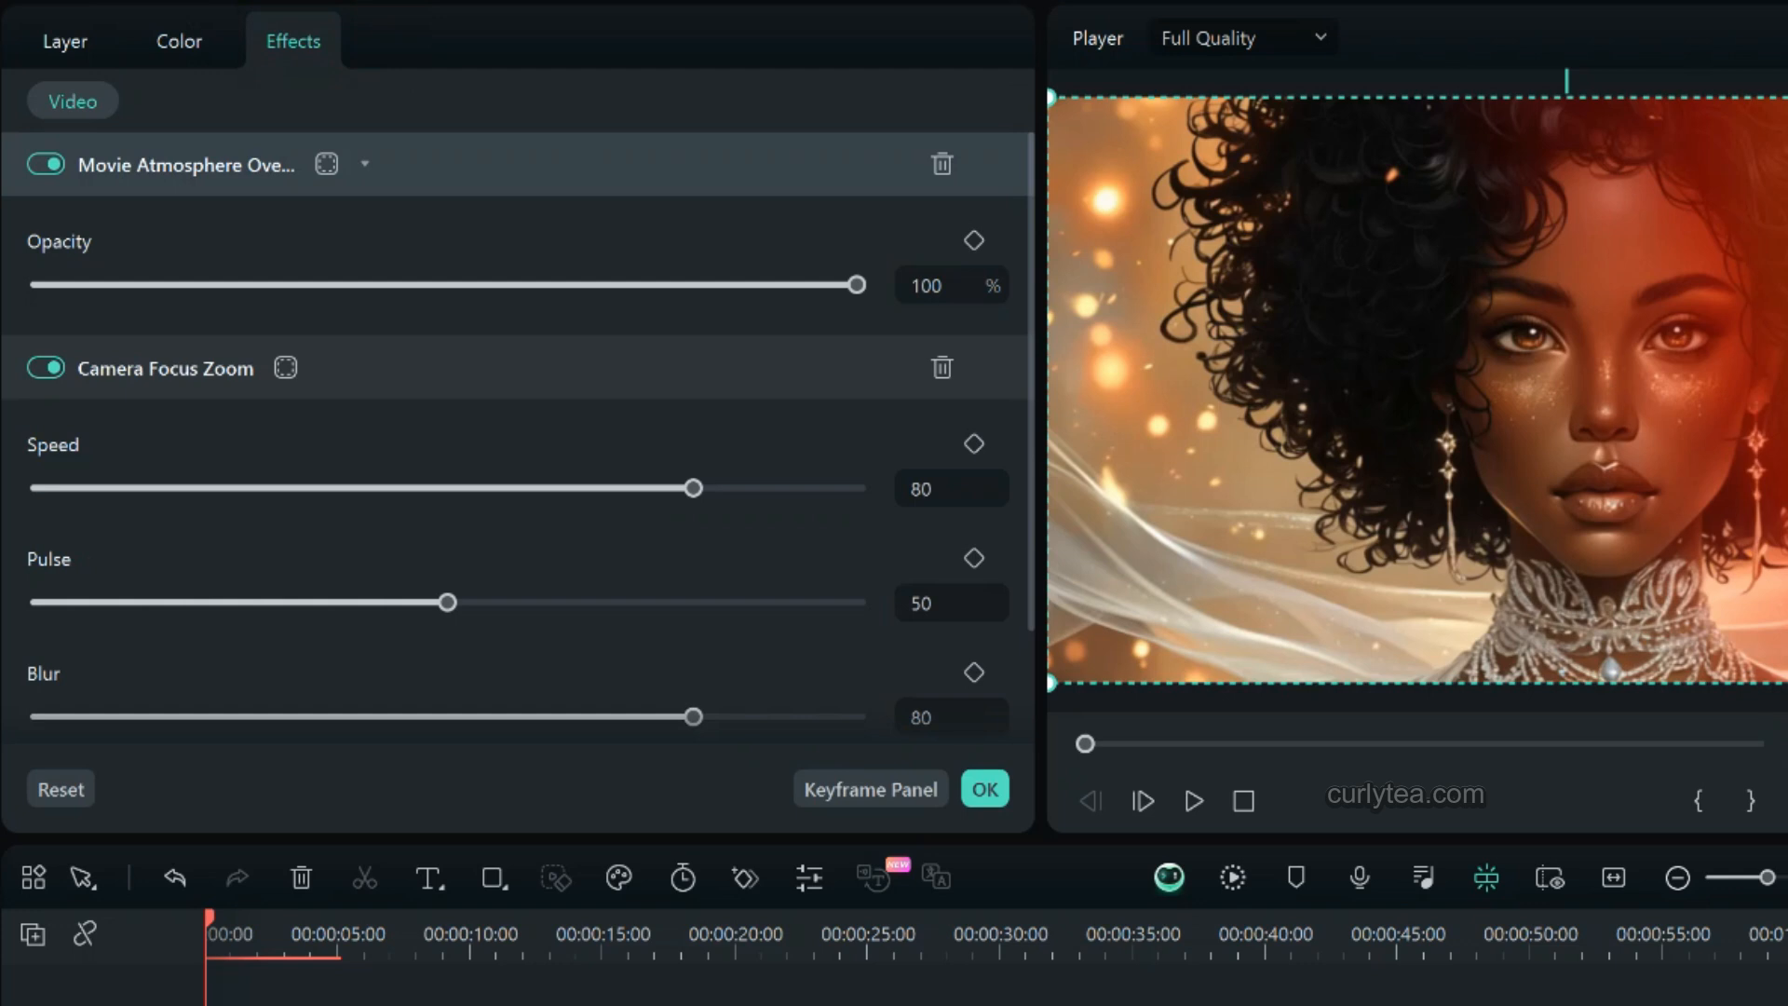
{"action": "left_click", "coordinate": [431, 163]}
{"action": "left_click", "coordinate": [432, 163]}
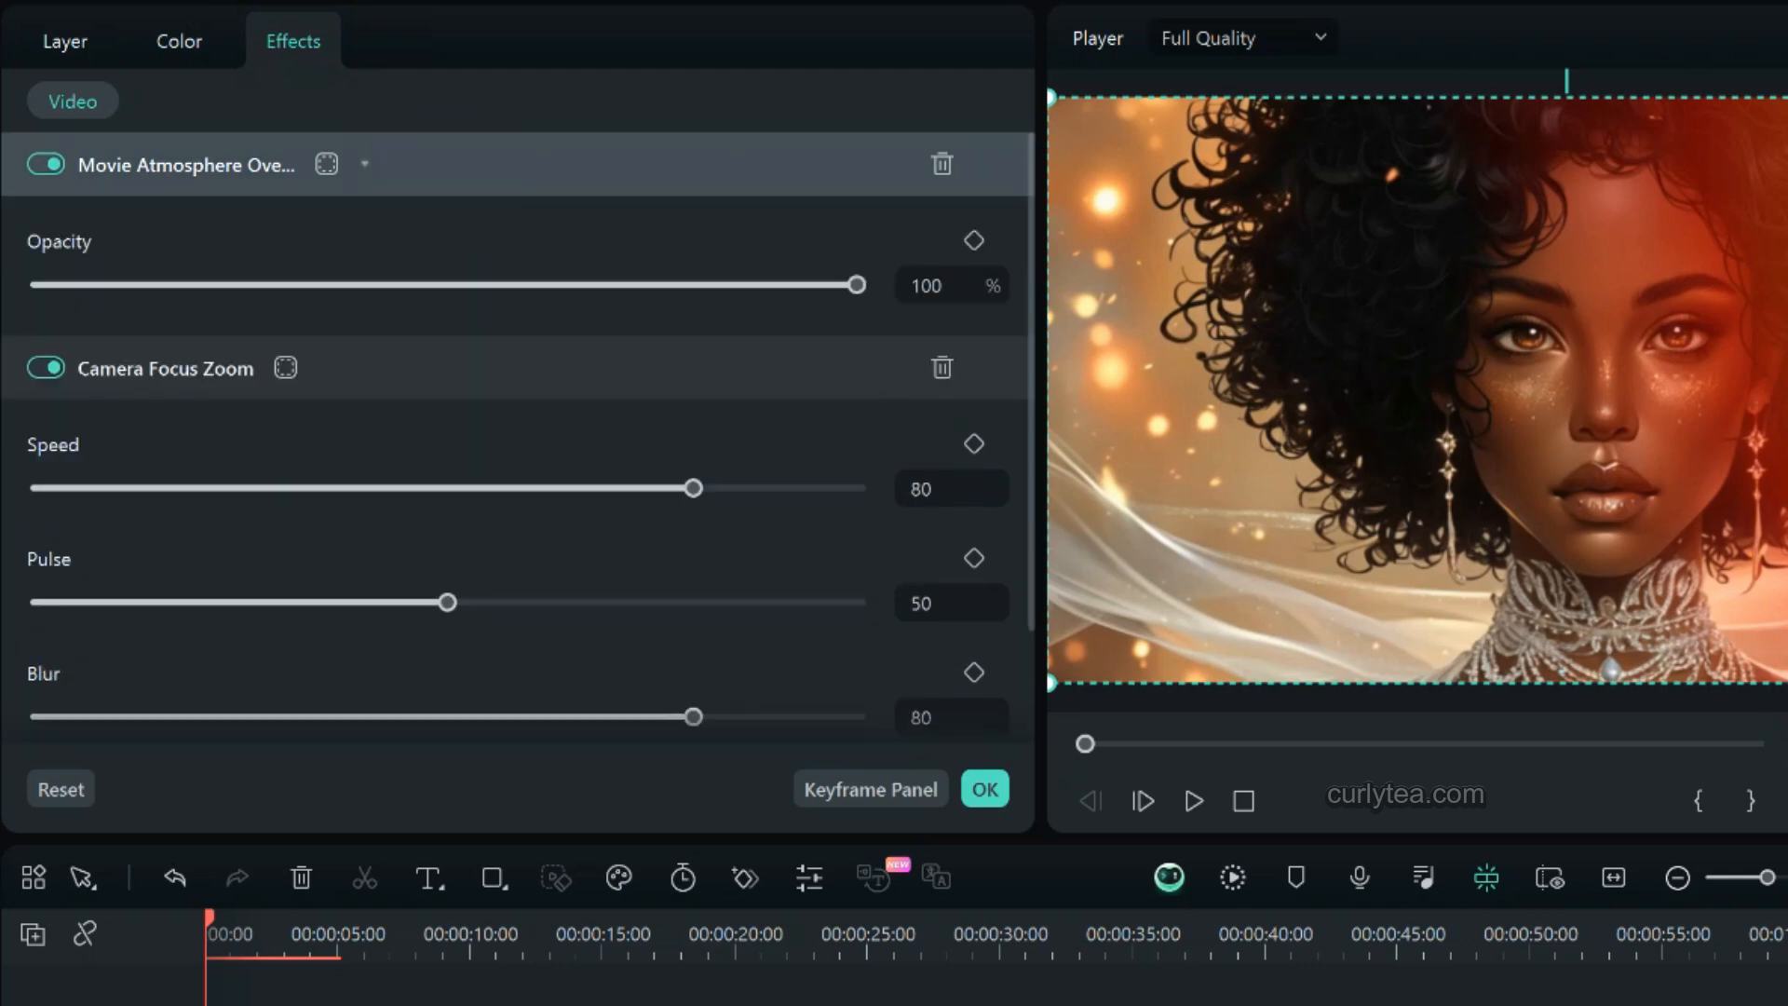
Turn off the Camera Focus Zoom effect and play the clip with only the Movie Atmosphere Overlay.
{"action": "left_click", "coordinate": [379, 372]}
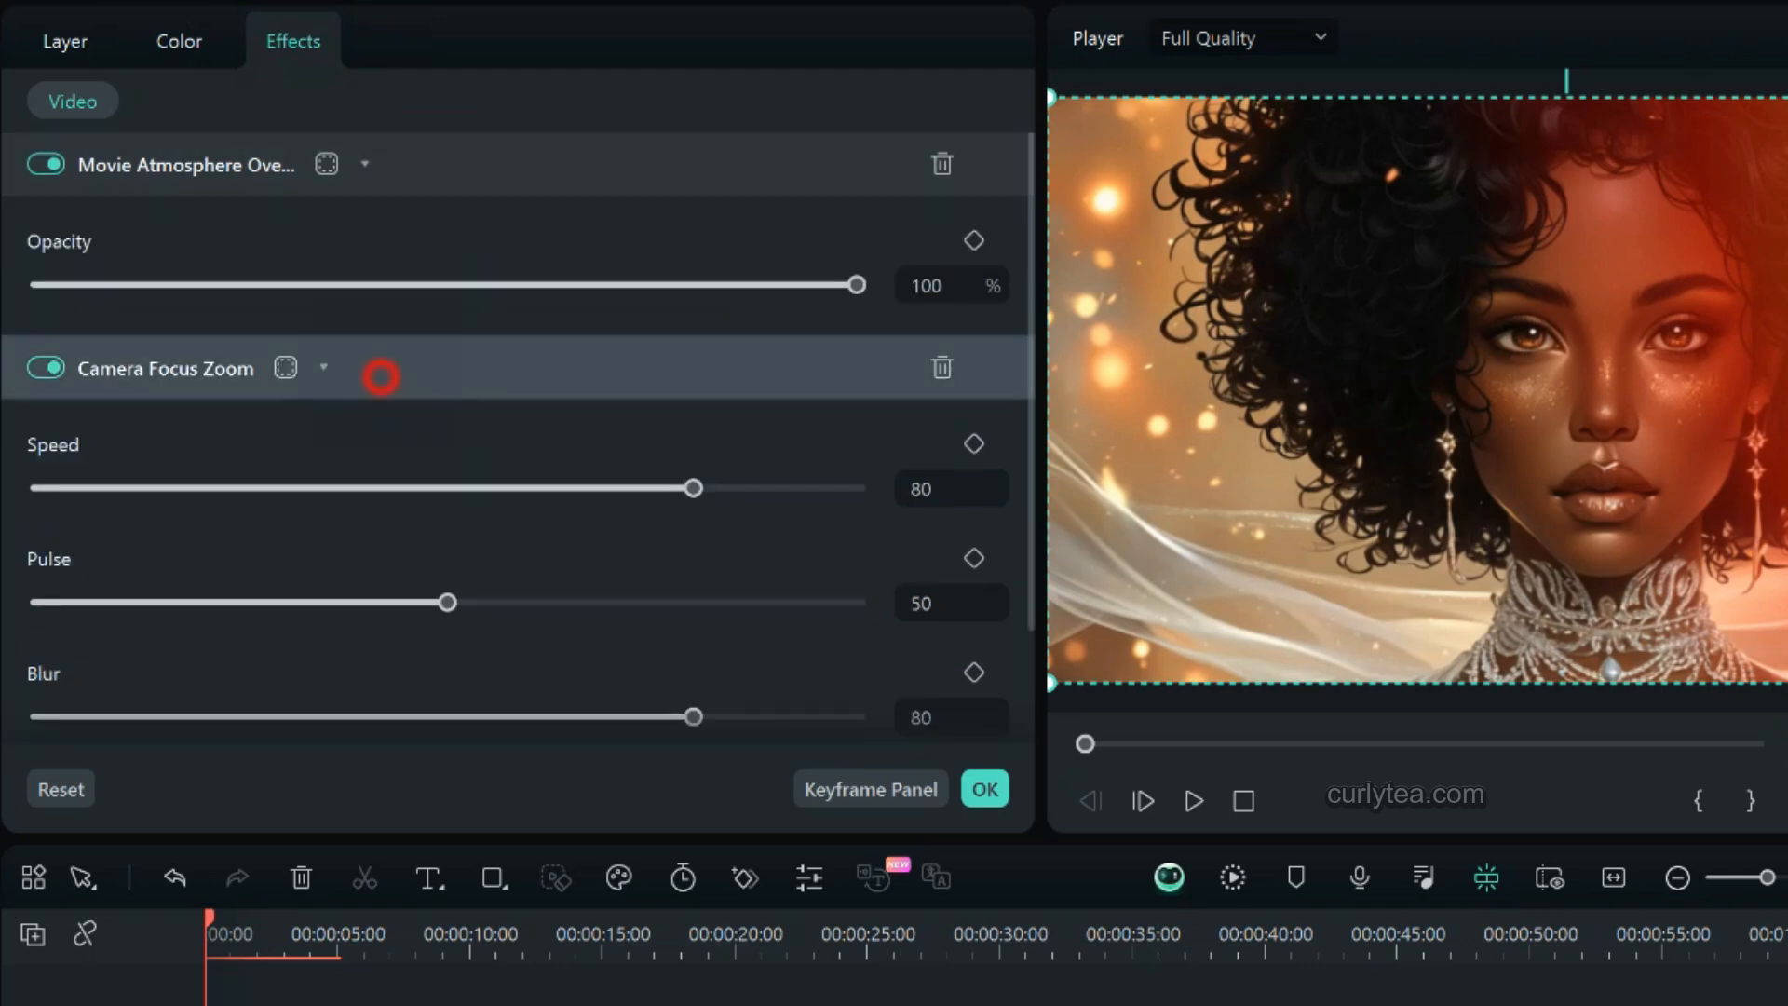
{"action": "left_click", "coordinate": [383, 376]}
{"action": "left_click", "coordinate": [42, 368]}
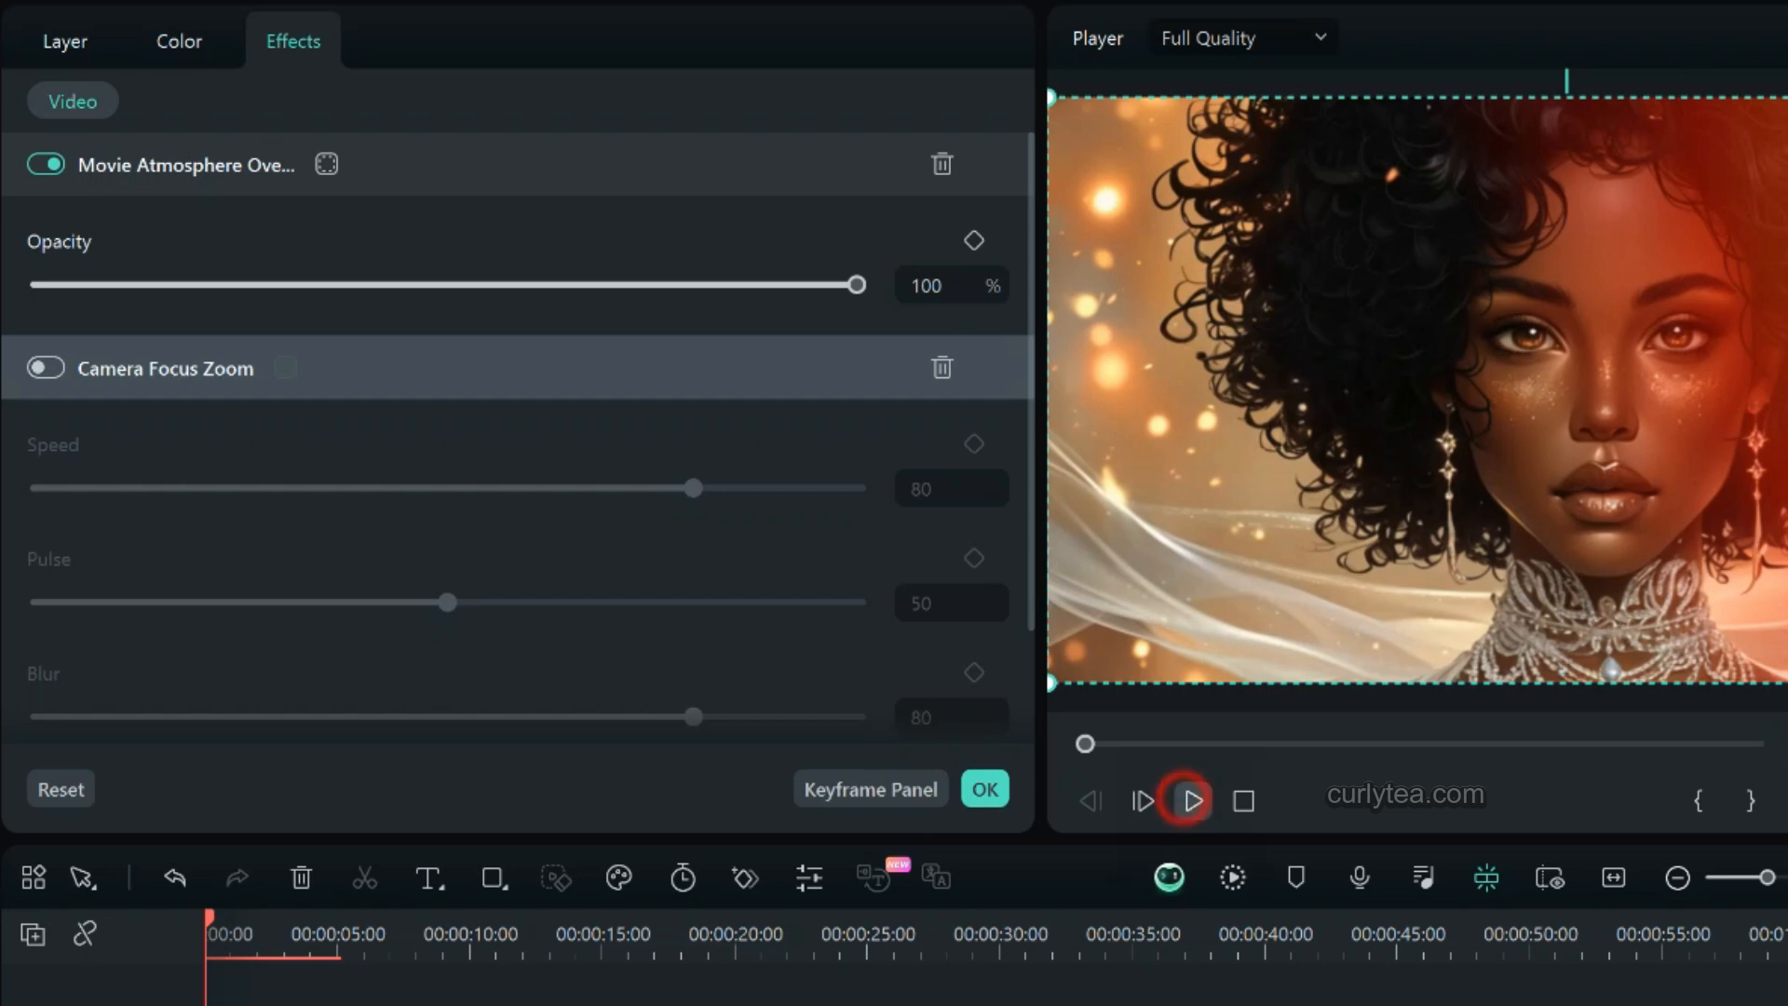
{"action": "left_click", "coordinate": [1193, 800]}
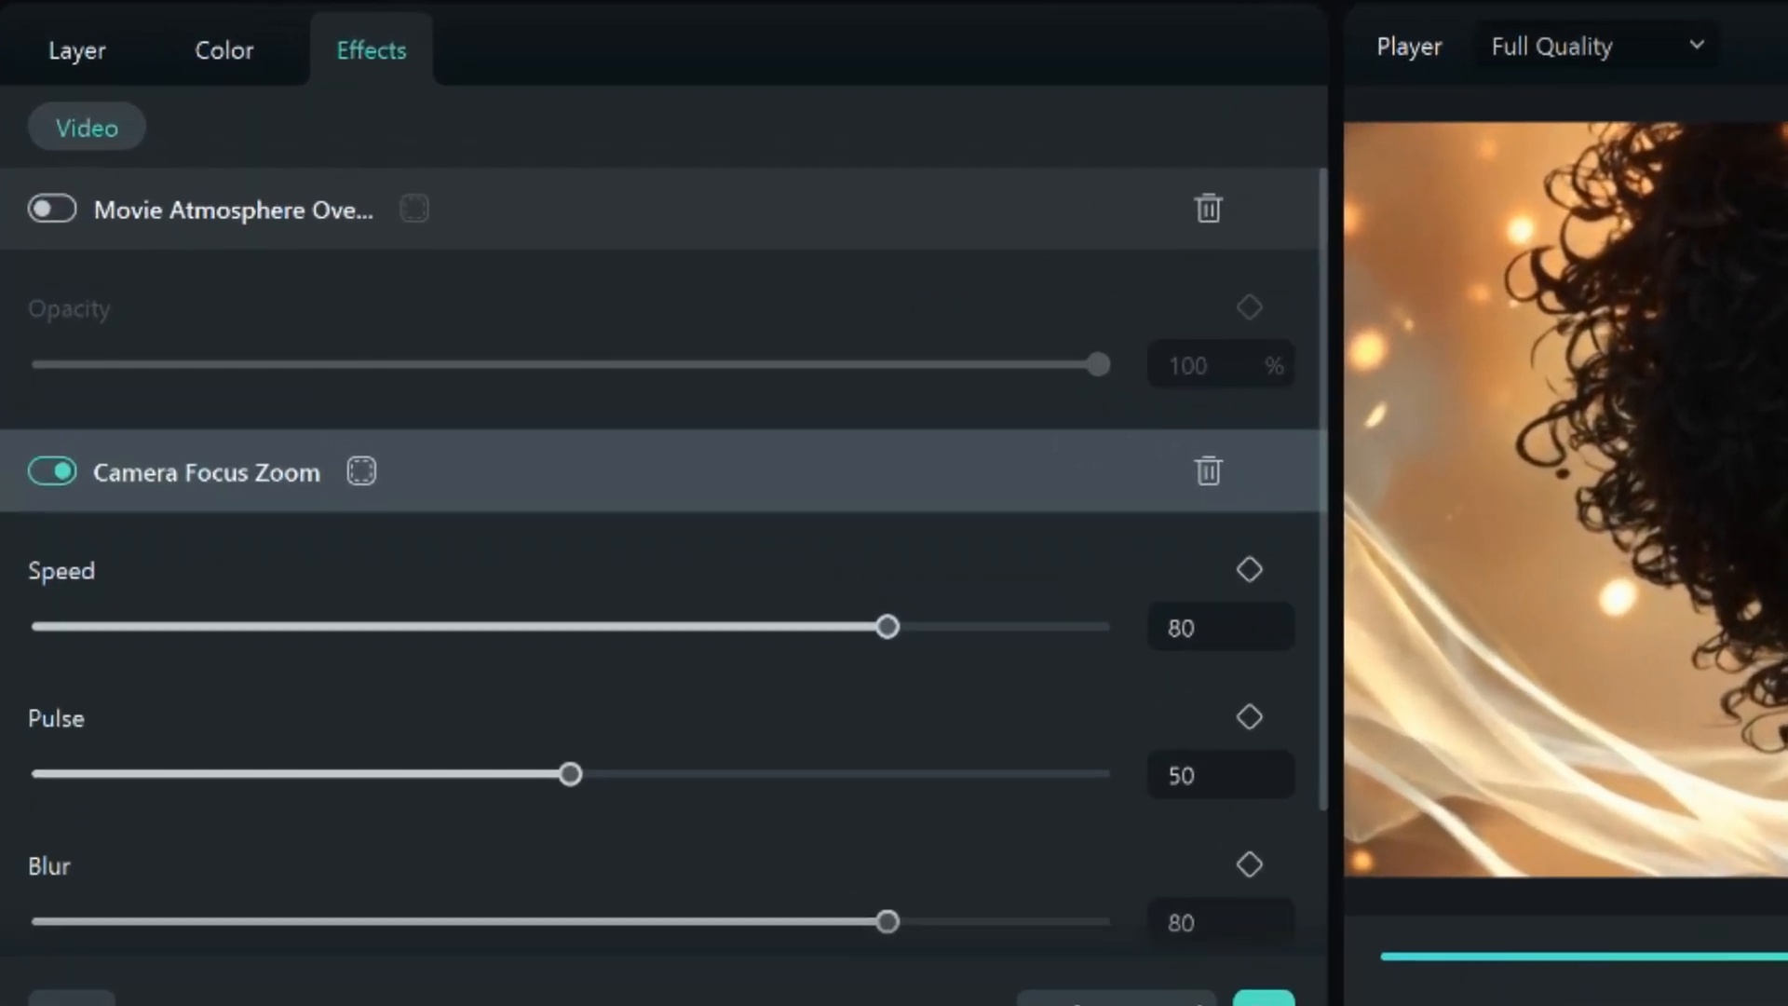
Expand the default color presets for the adjustment layer and preview several, including Far East, Epic, Fantasy, TV and Polaroid.
{"action": "left_click", "coordinate": [197, 59]}
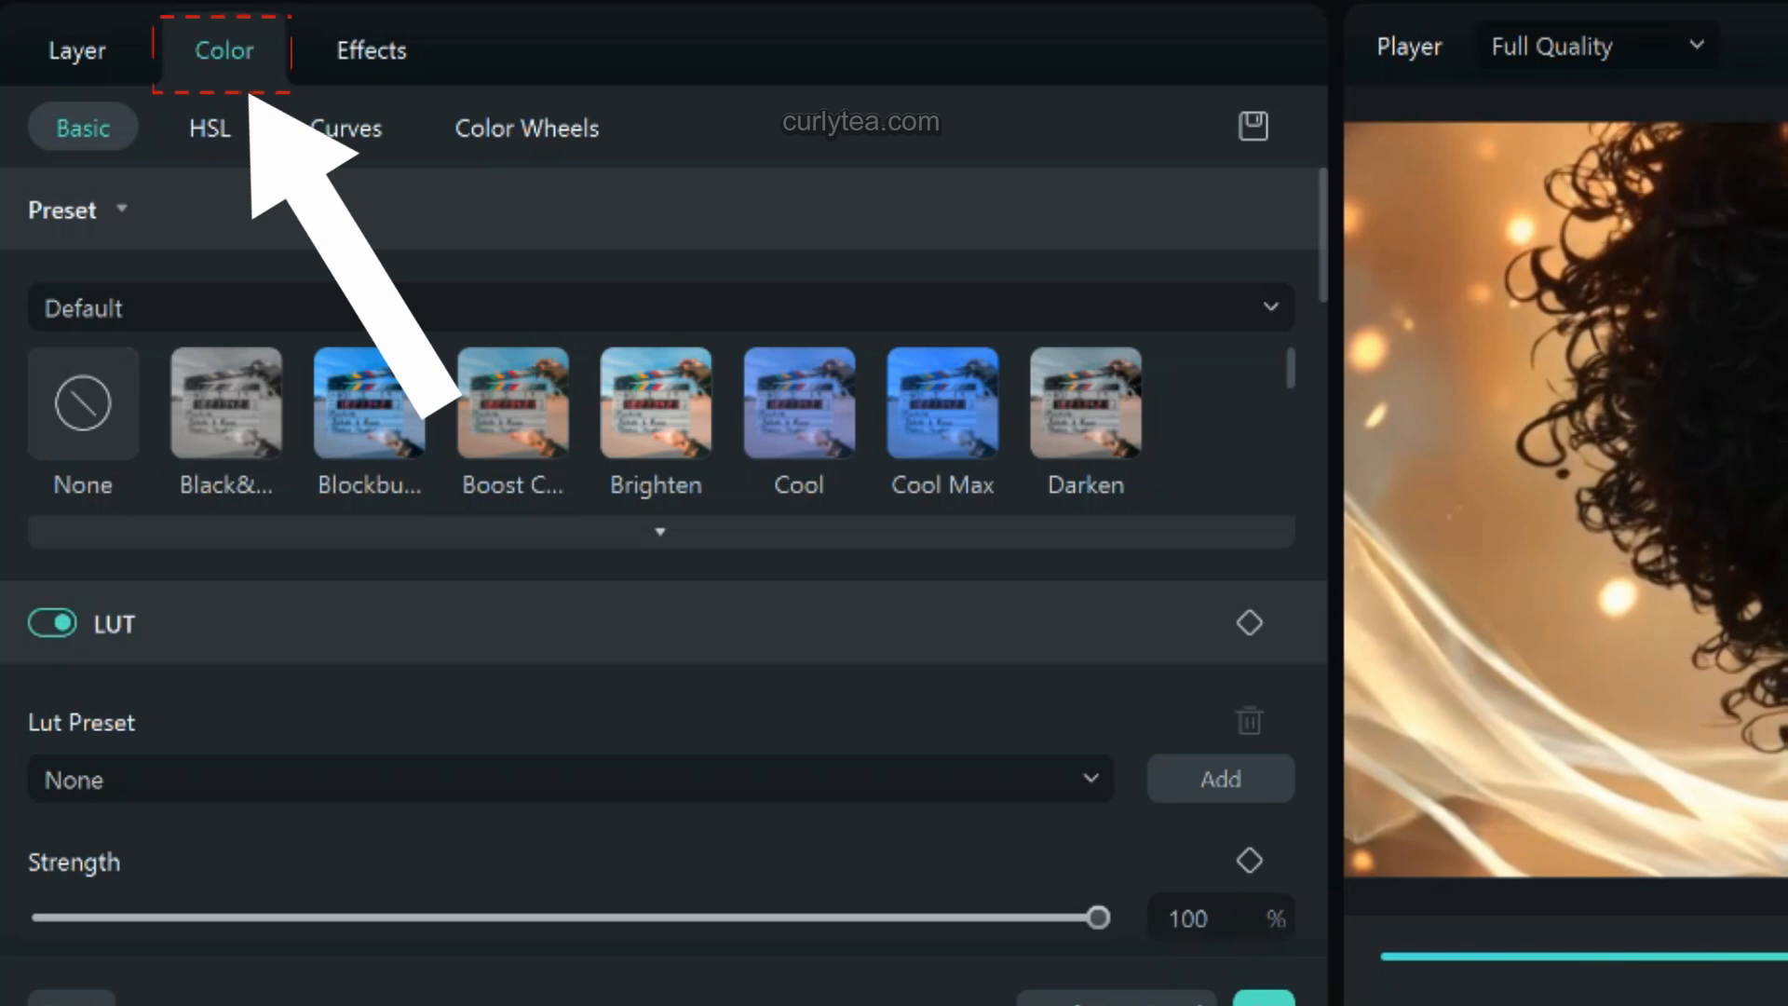
{"action": "left_click", "coordinate": [660, 532]}
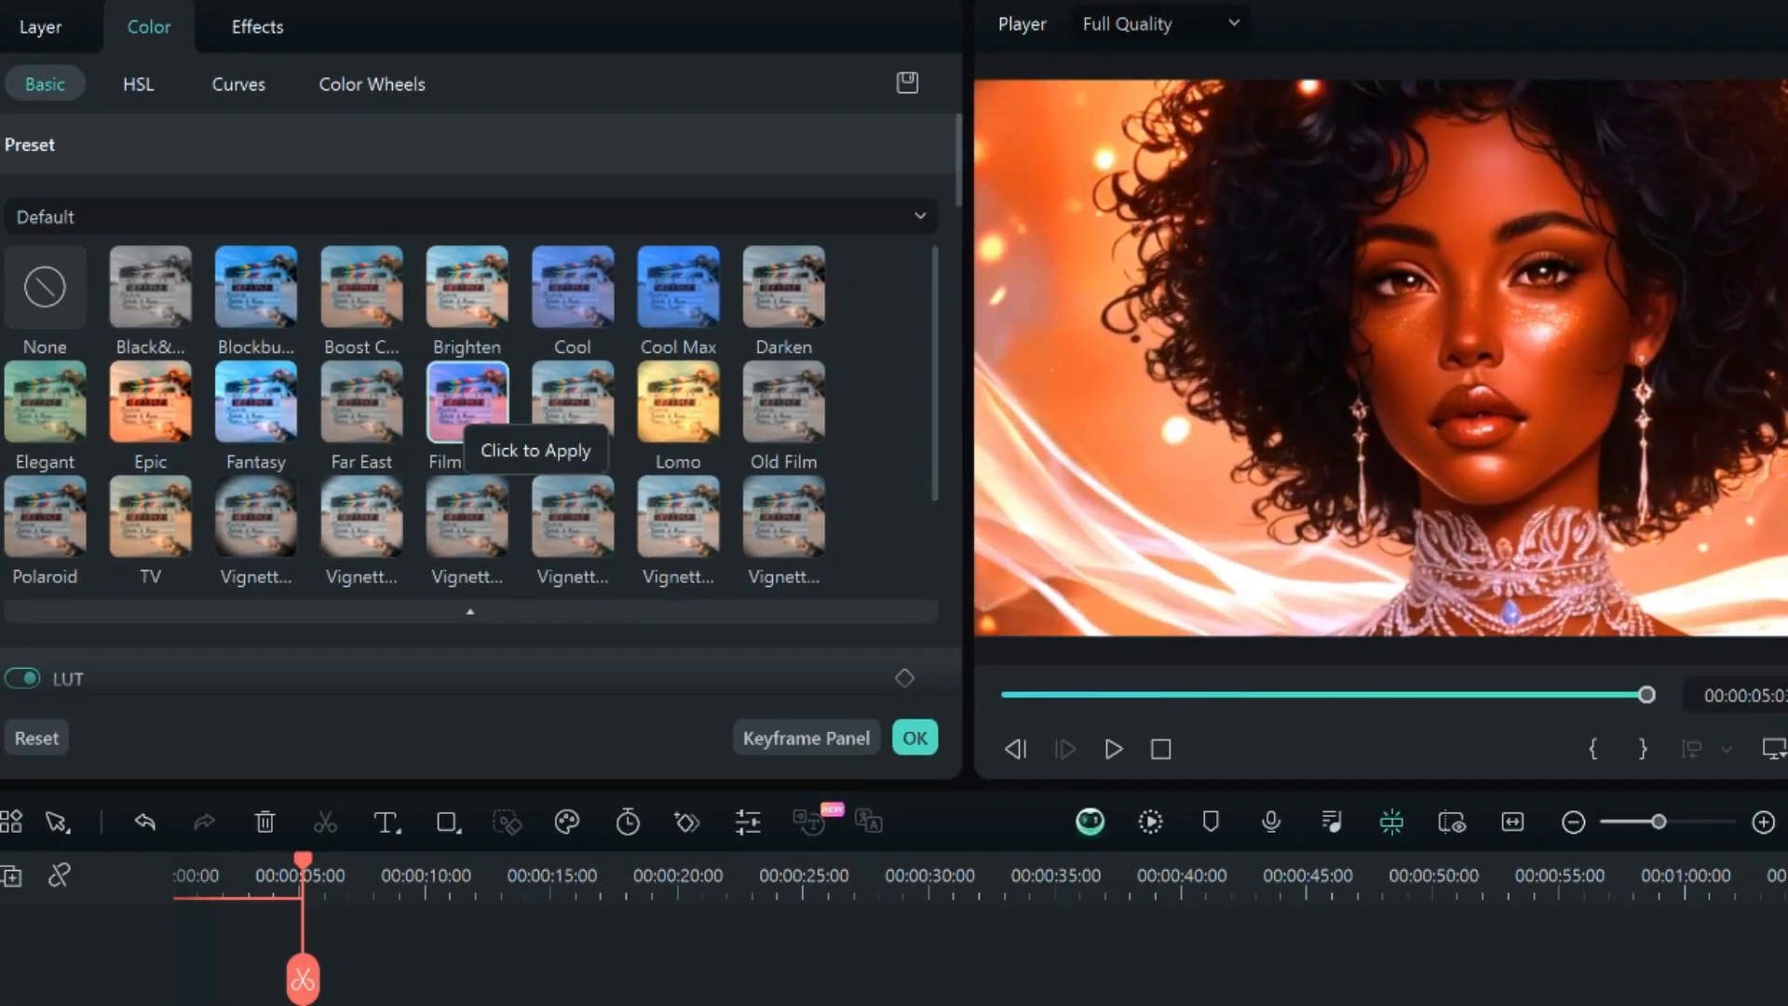
{"action": "left_click", "coordinate": [466, 403]}
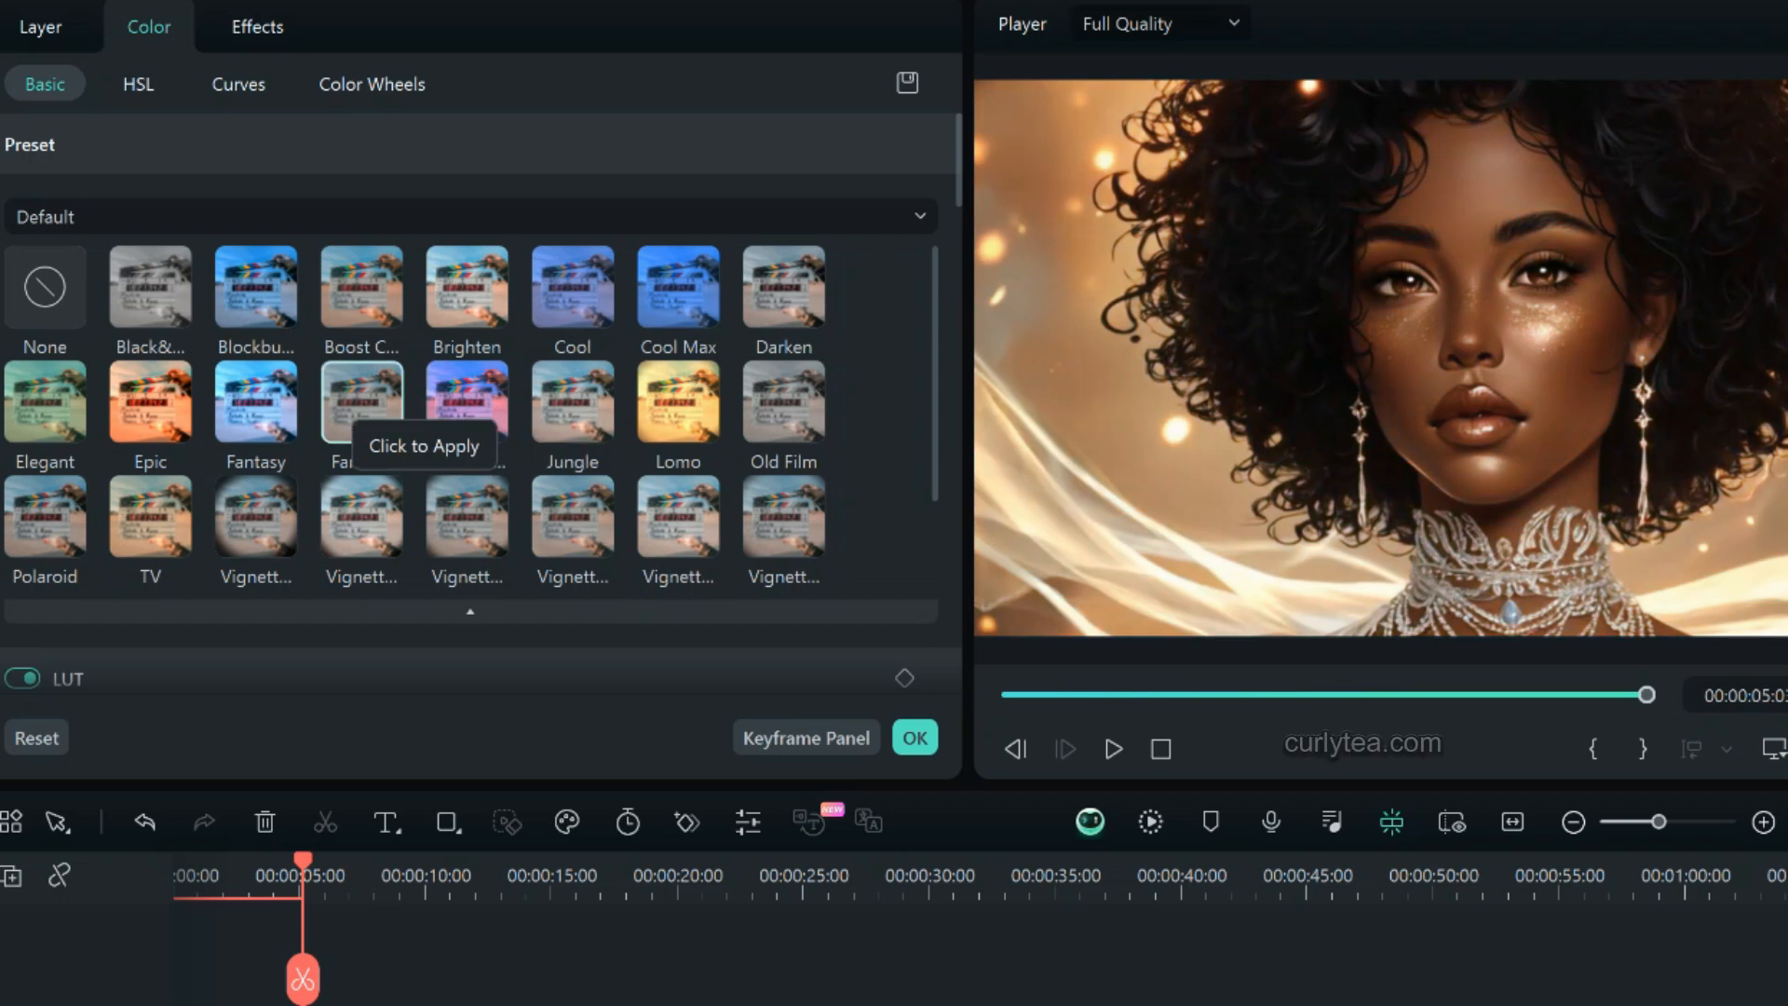
{"action": "left_click", "coordinate": [150, 402]}
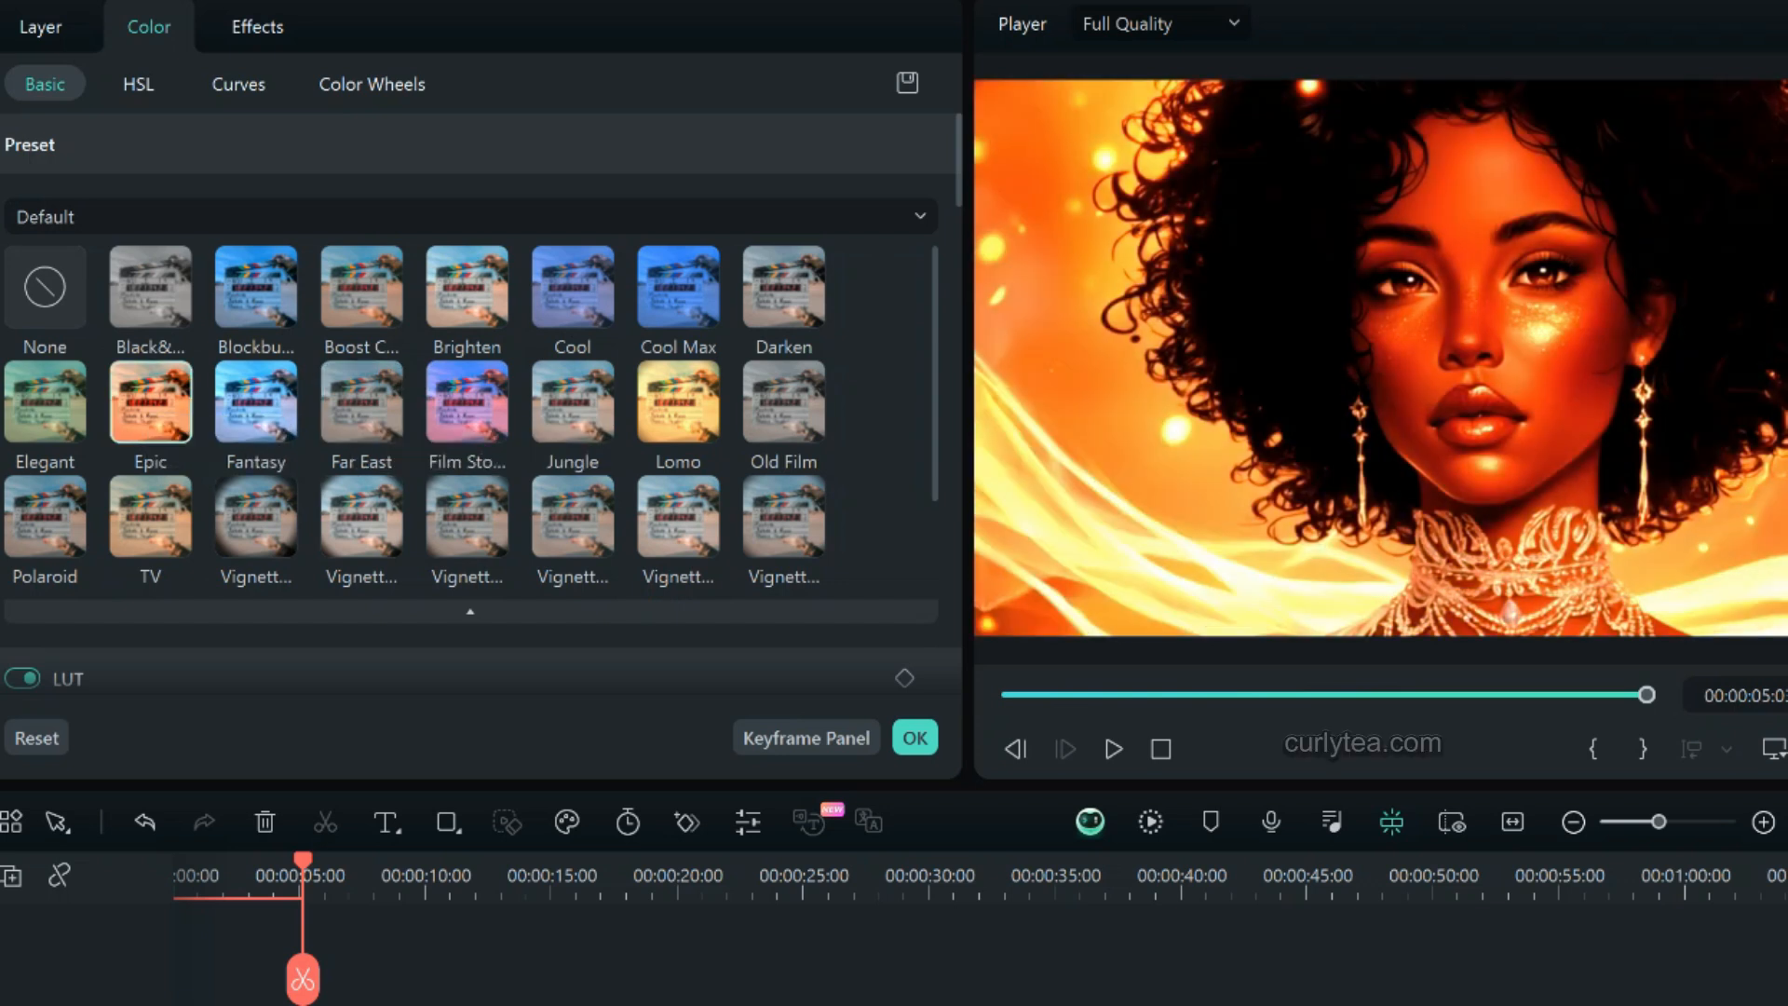
{"action": "left_click", "coordinate": [257, 402]}
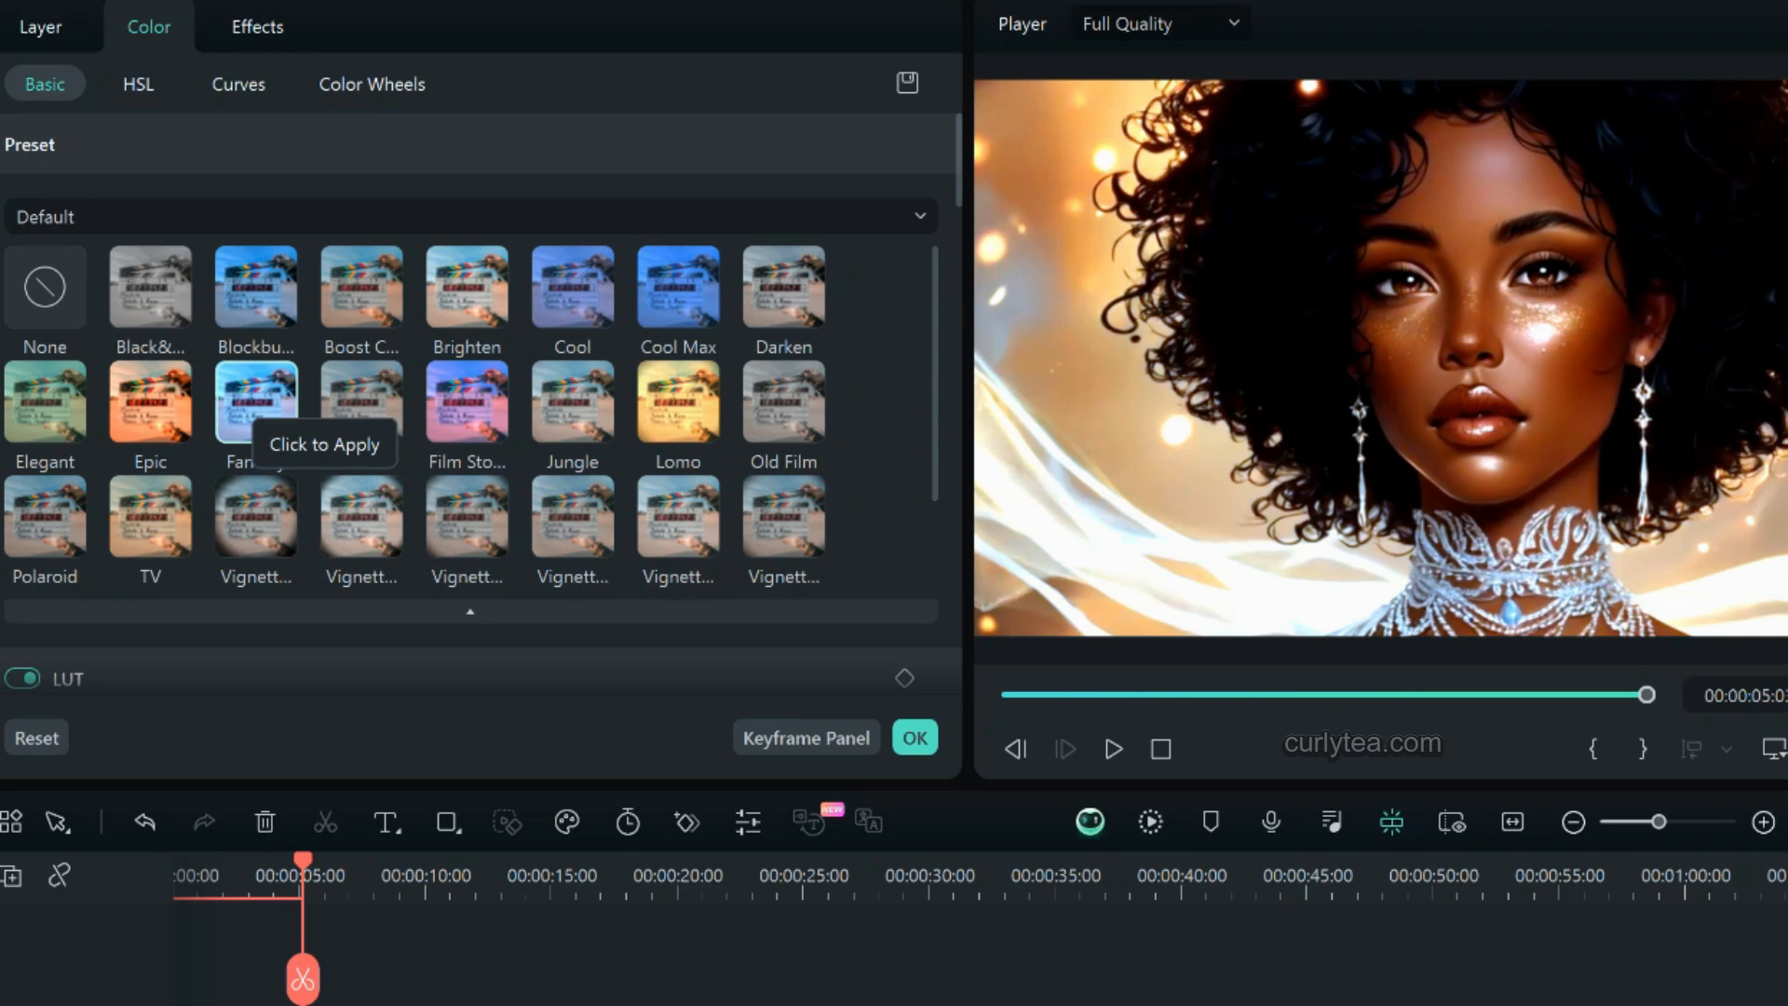
{"action": "left_click", "coordinate": [256, 287]}
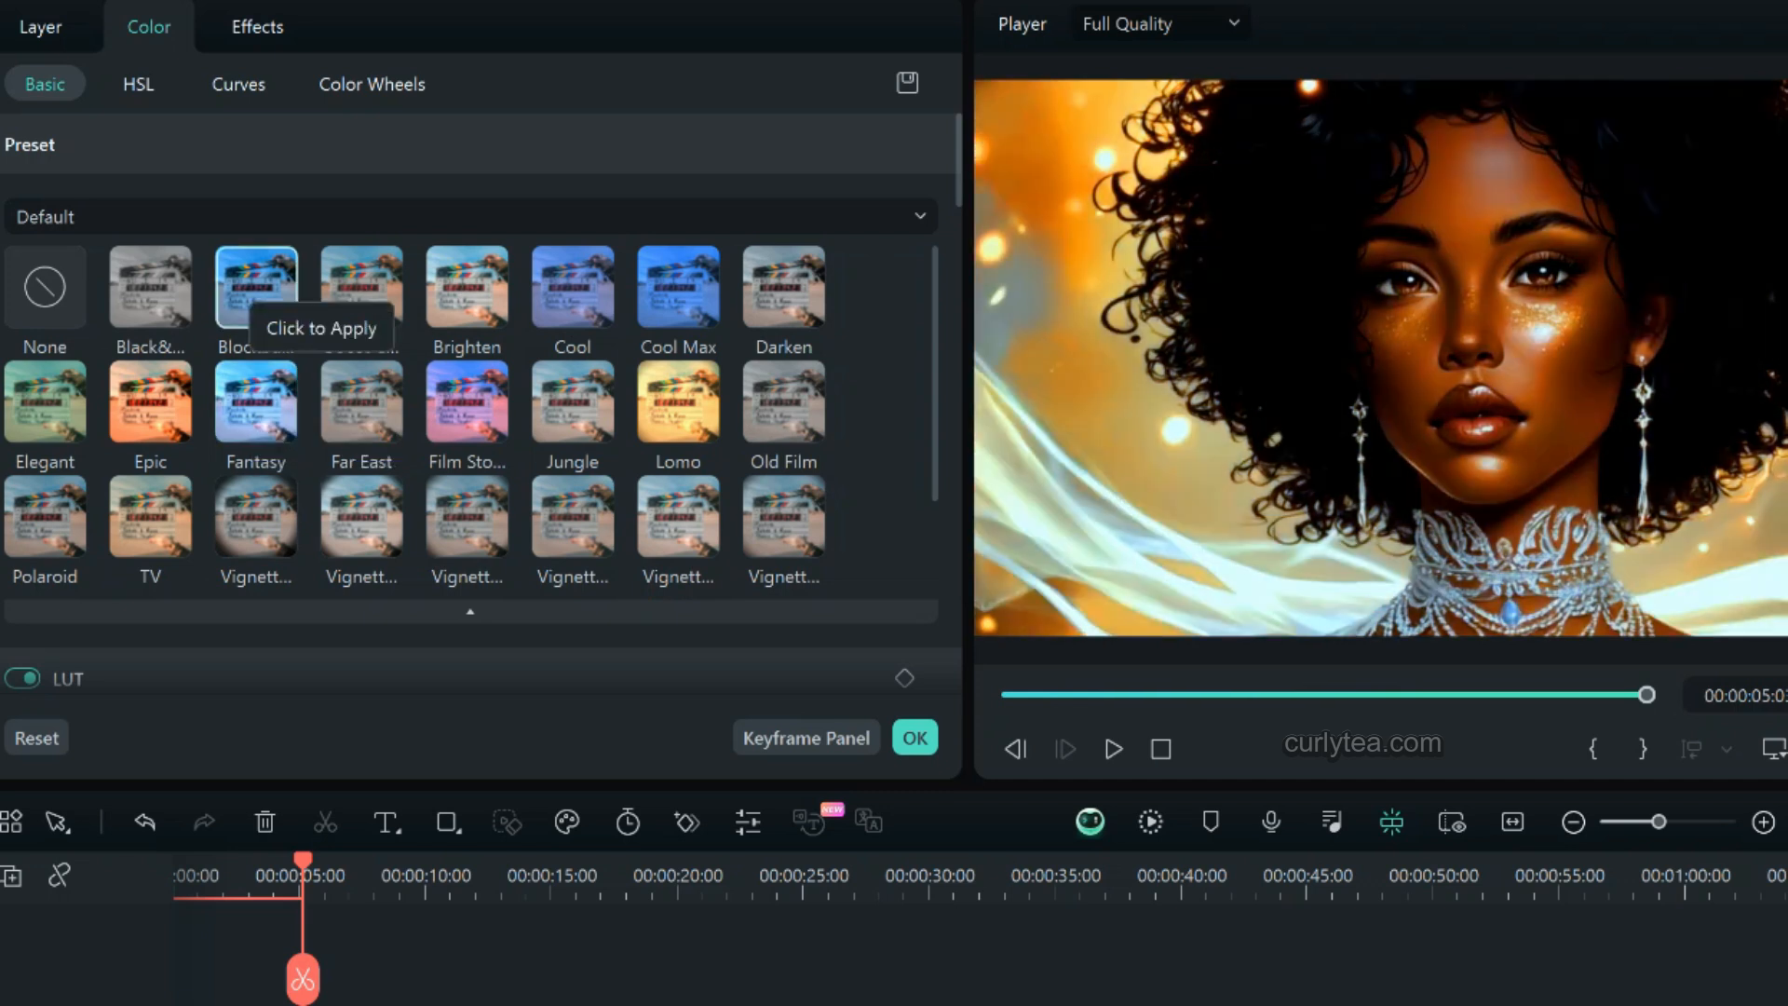
{"action": "left_click", "coordinate": [361, 516]}
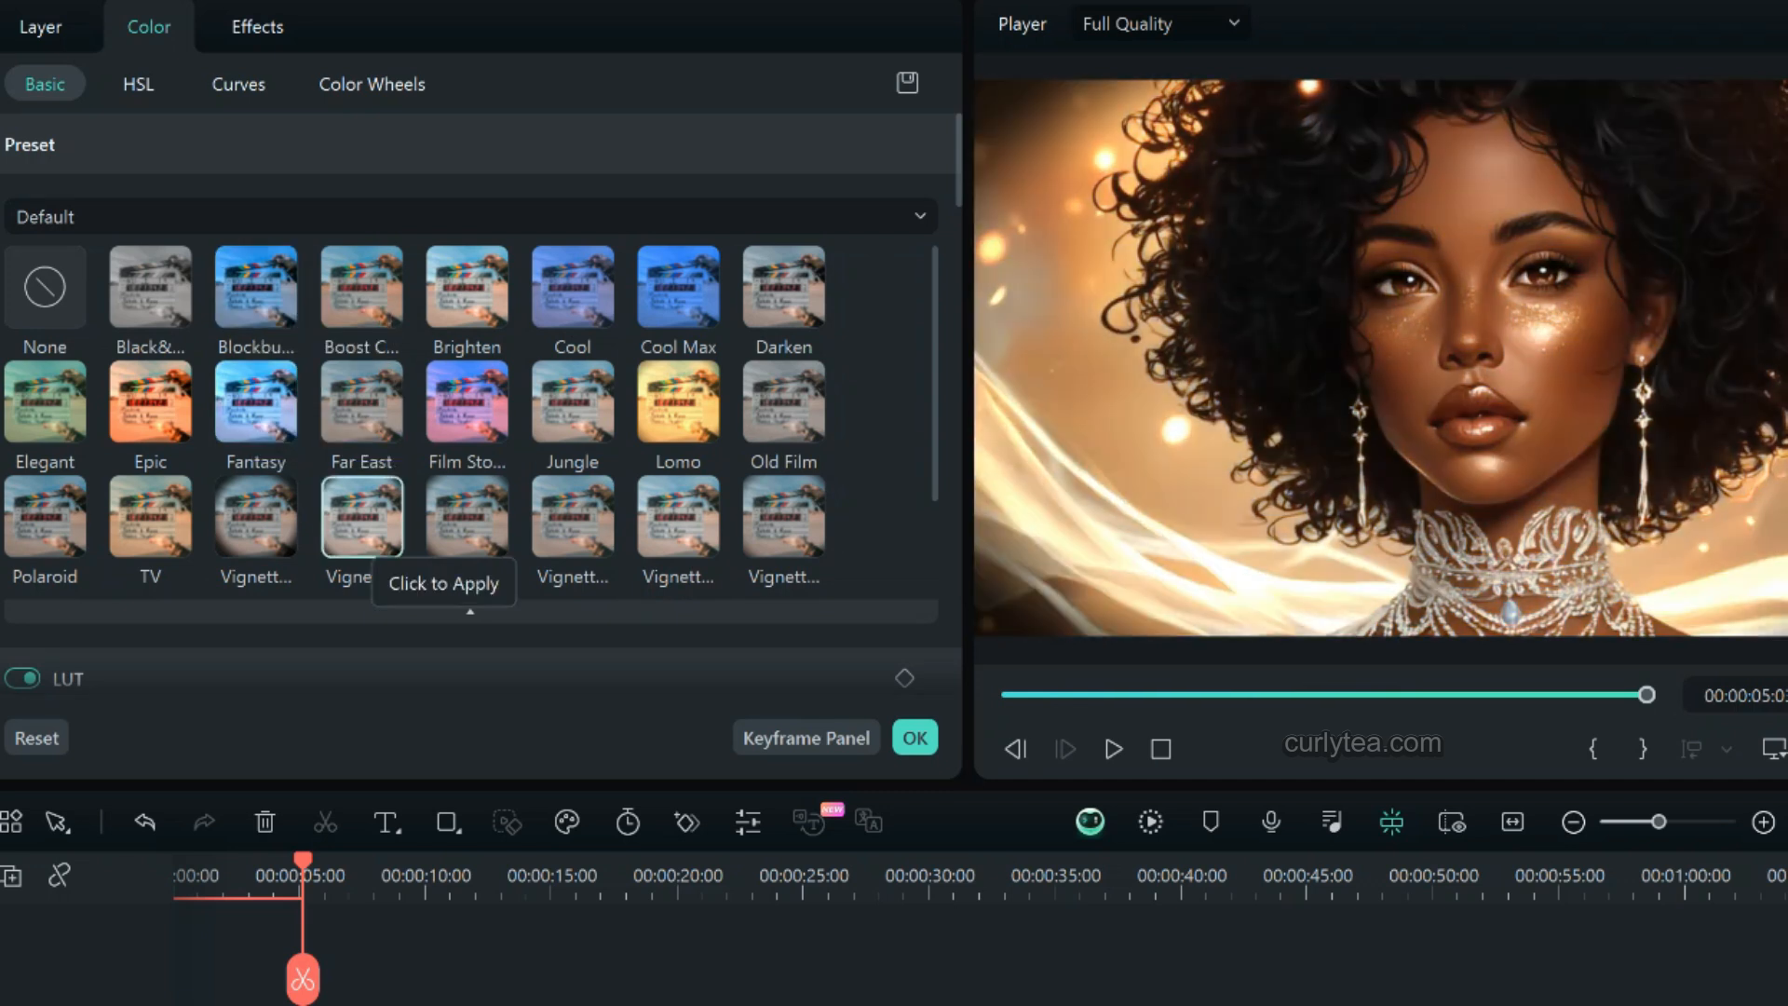
{"action": "left_click", "coordinate": [150, 517]}
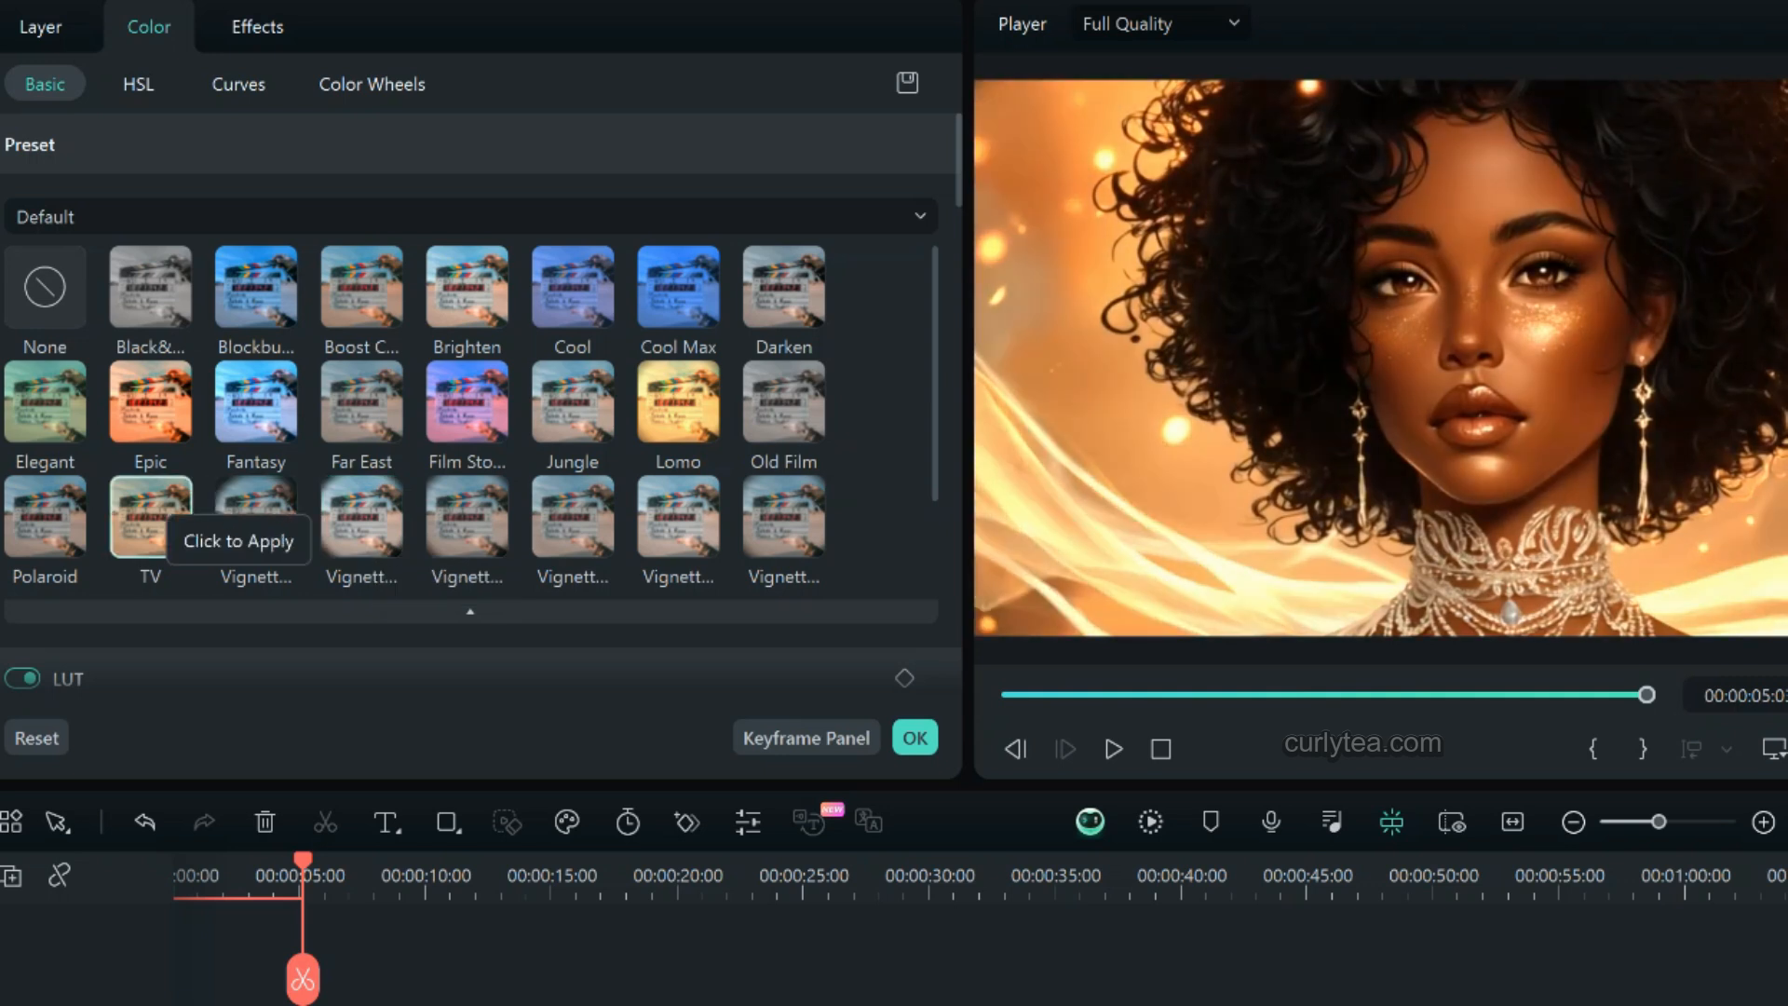
{"action": "left_click", "coordinate": [42, 516]}
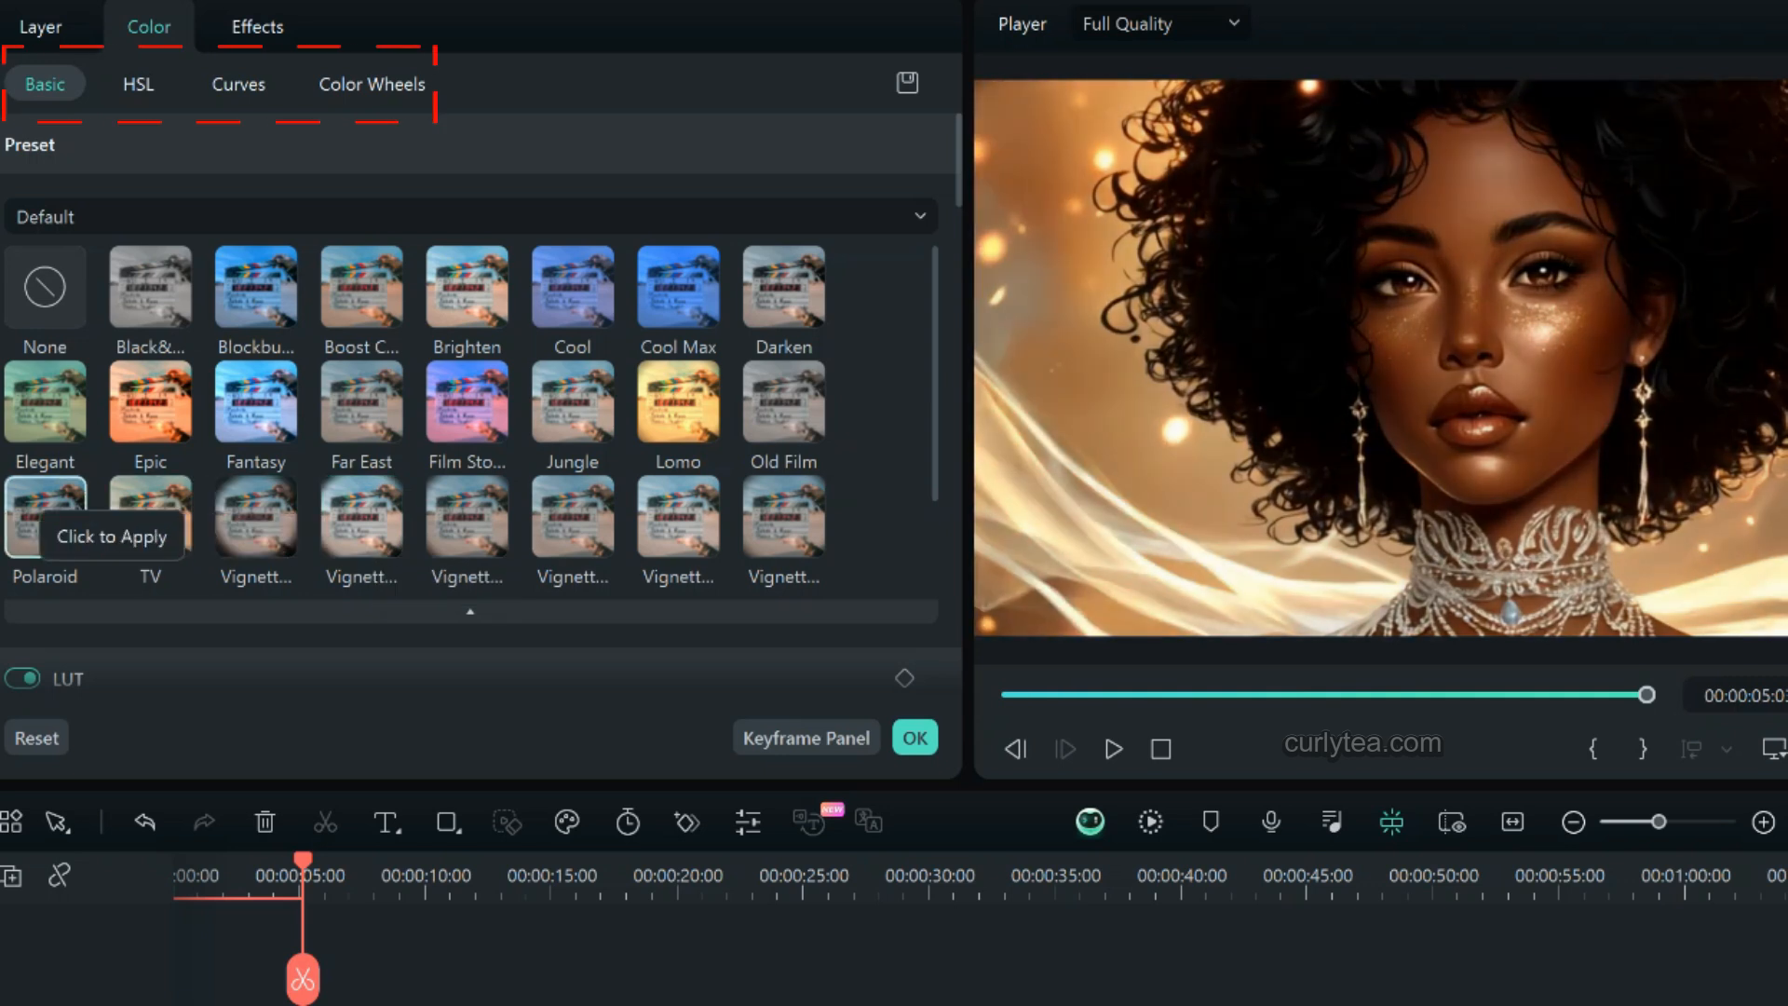
{"action": "left_click", "coordinate": [677, 401]}
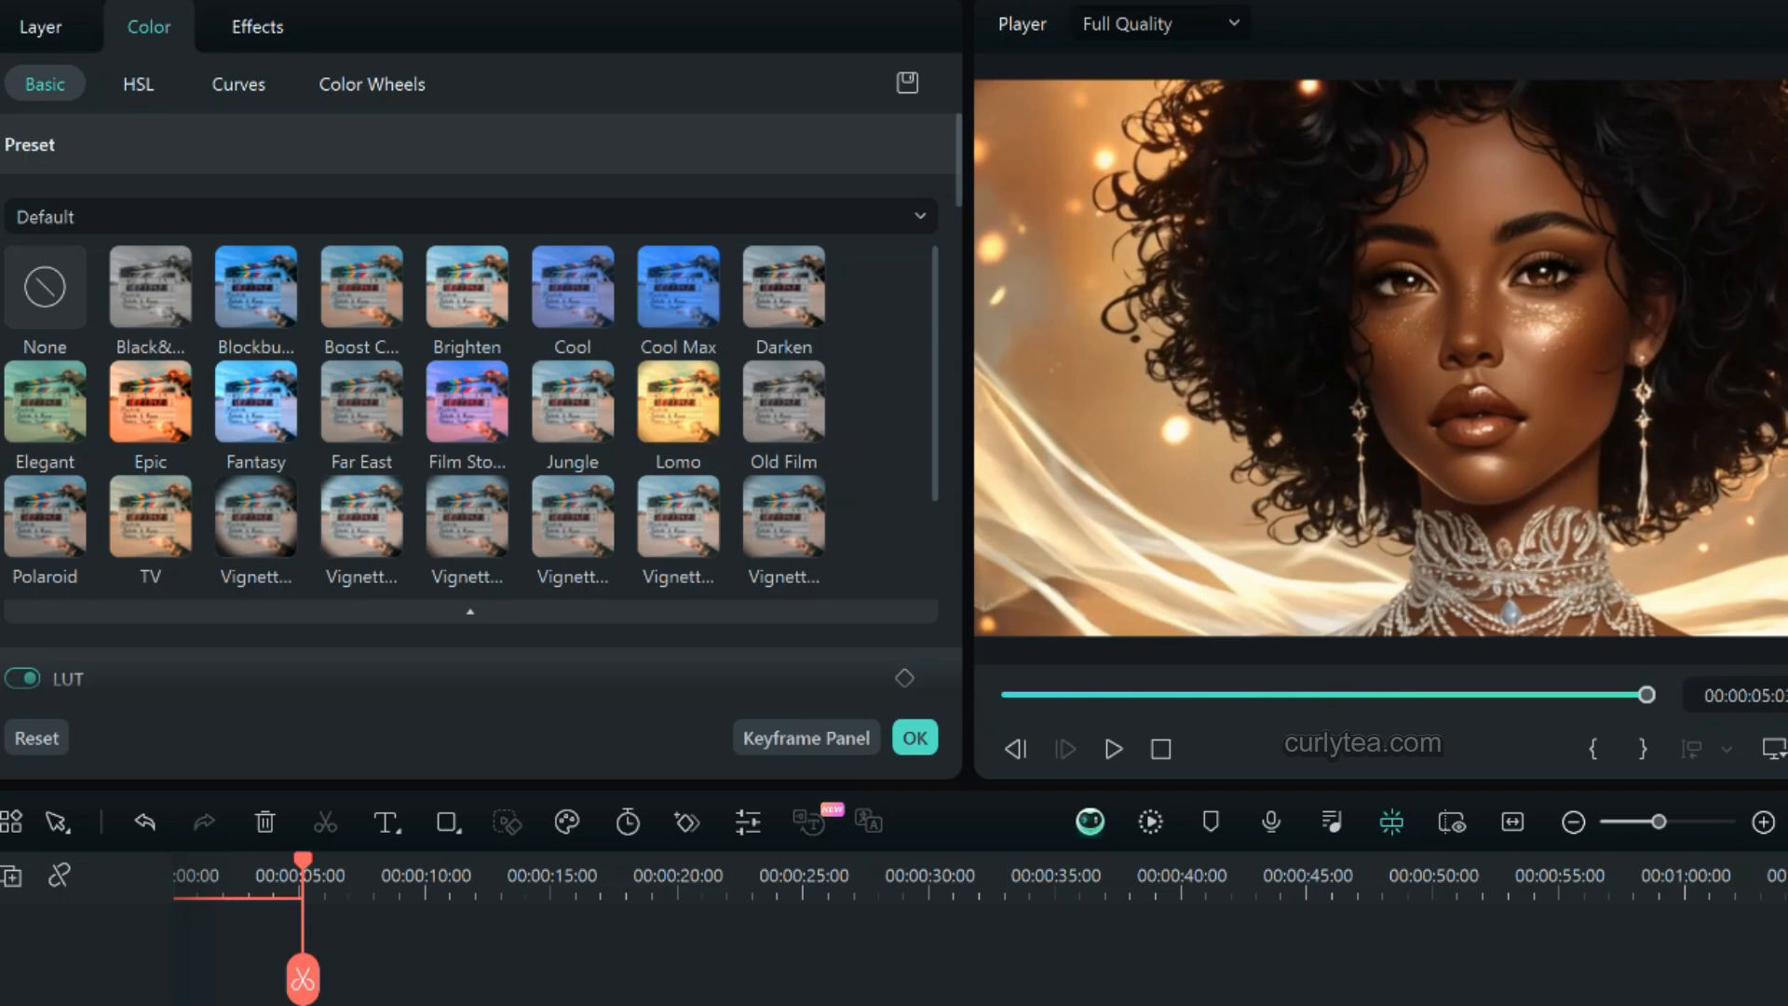
In the adjustment layer's HSL settings, set the yellow saturation to -100 and the red saturation to 52.
{"action": "left_click", "coordinate": [137, 86]}
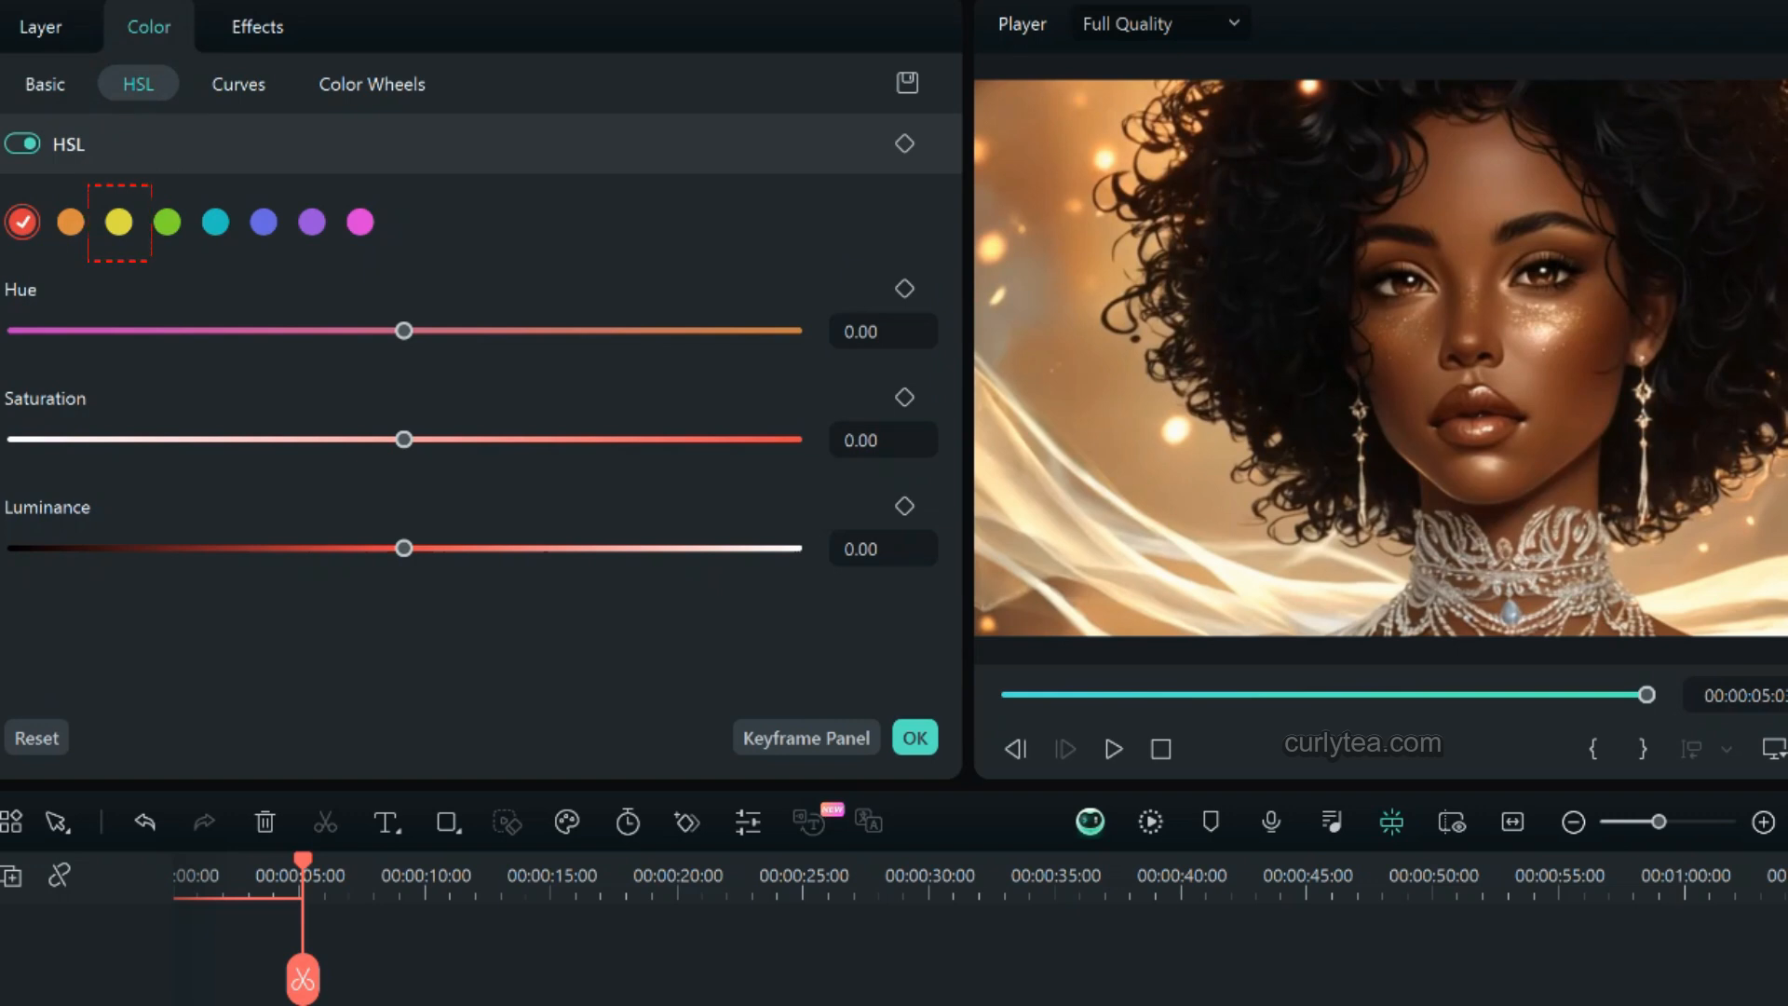
{"action": "left_click", "coordinate": [118, 221]}
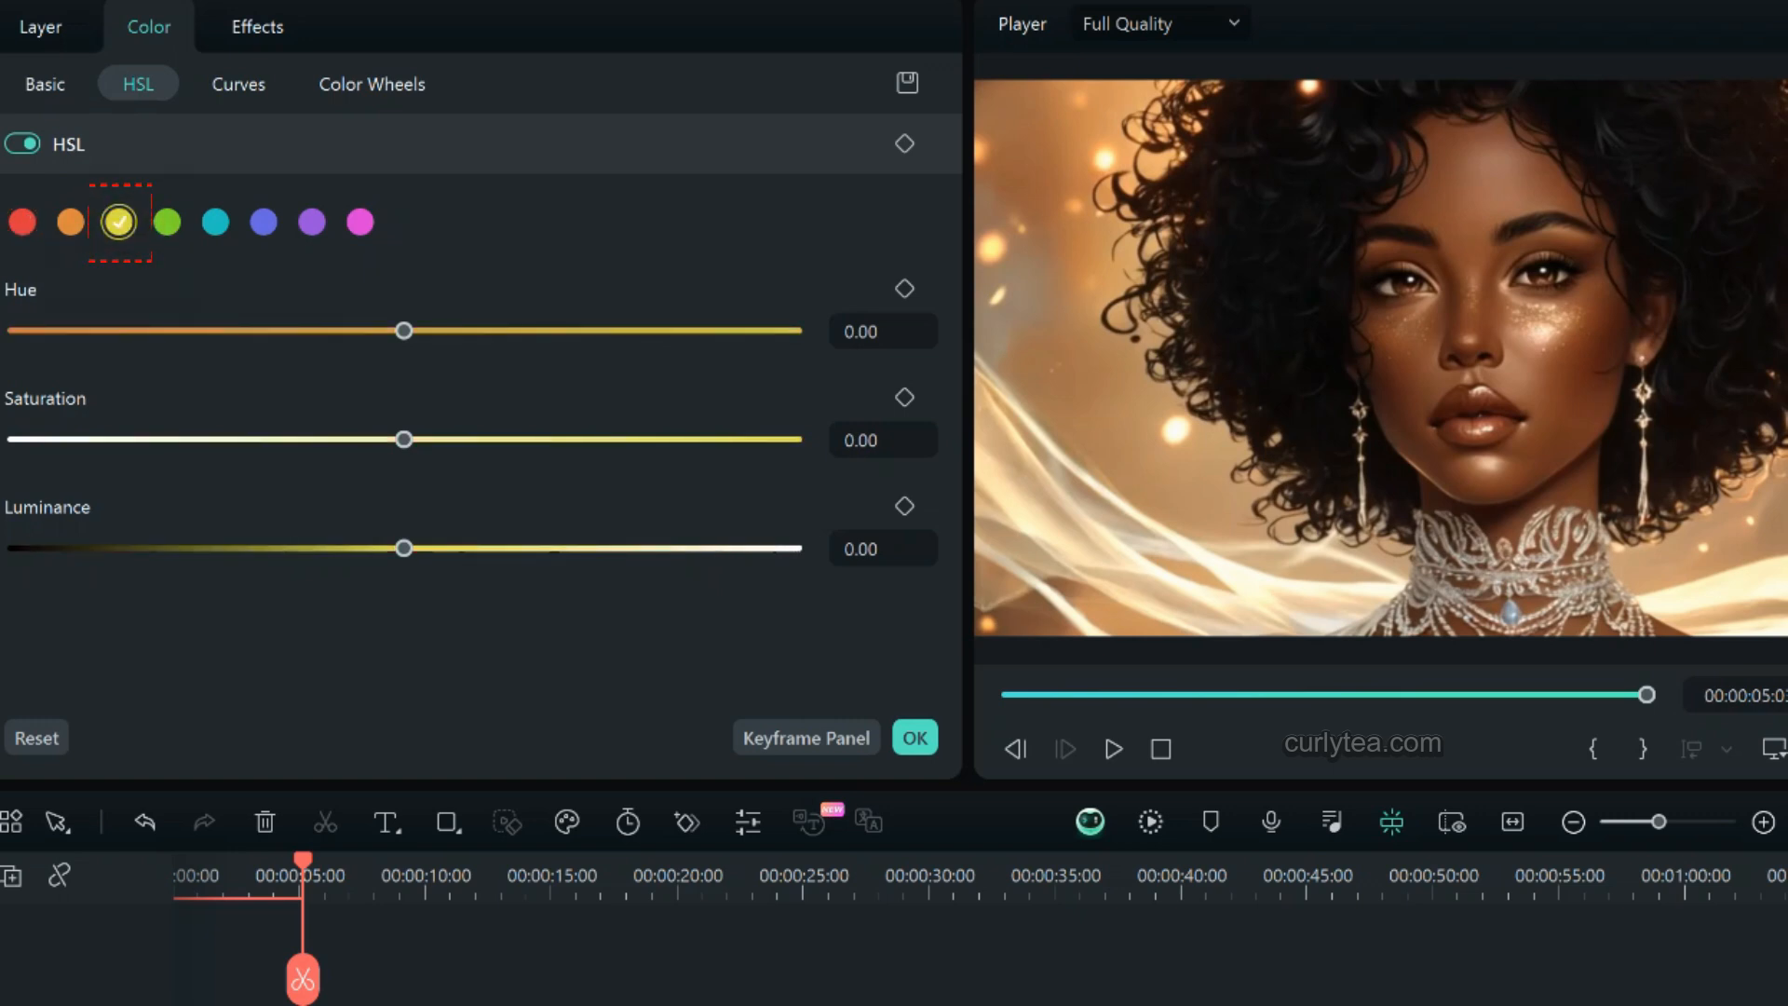
{"action": "left_click_drag", "start_coordinate": [403, 440], "coordinate": [16, 439]}
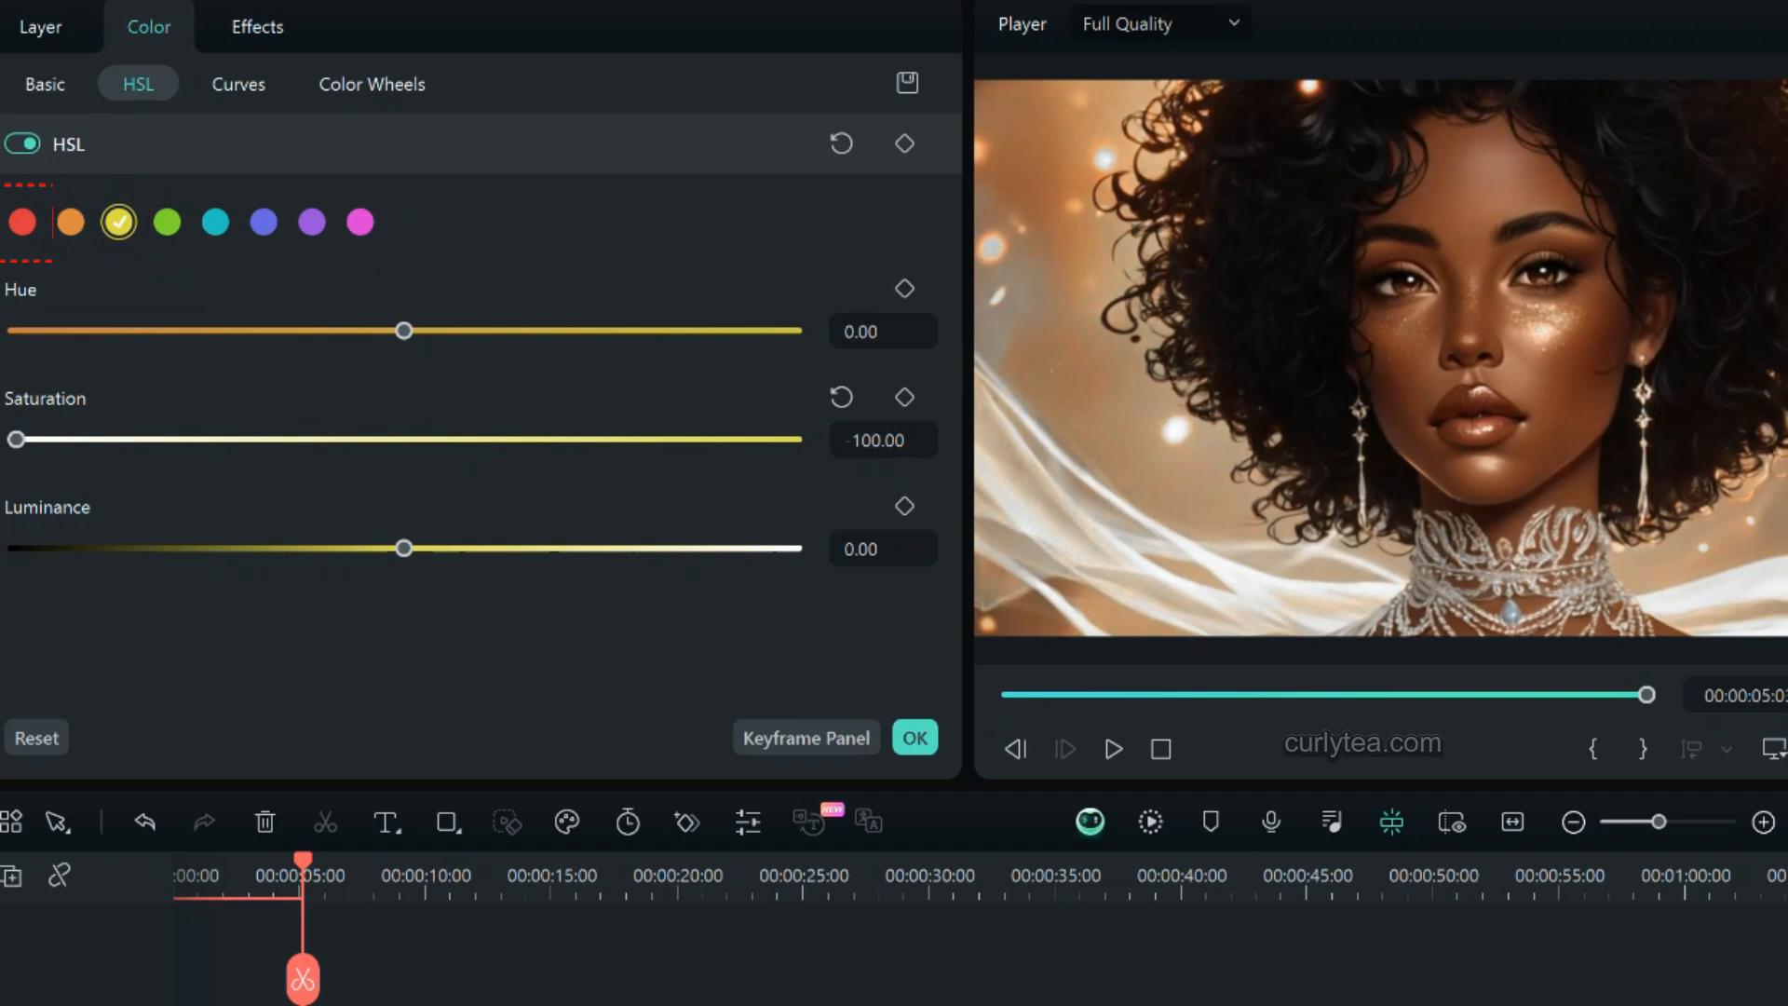
{"action": "left_click", "coordinate": [23, 222]}
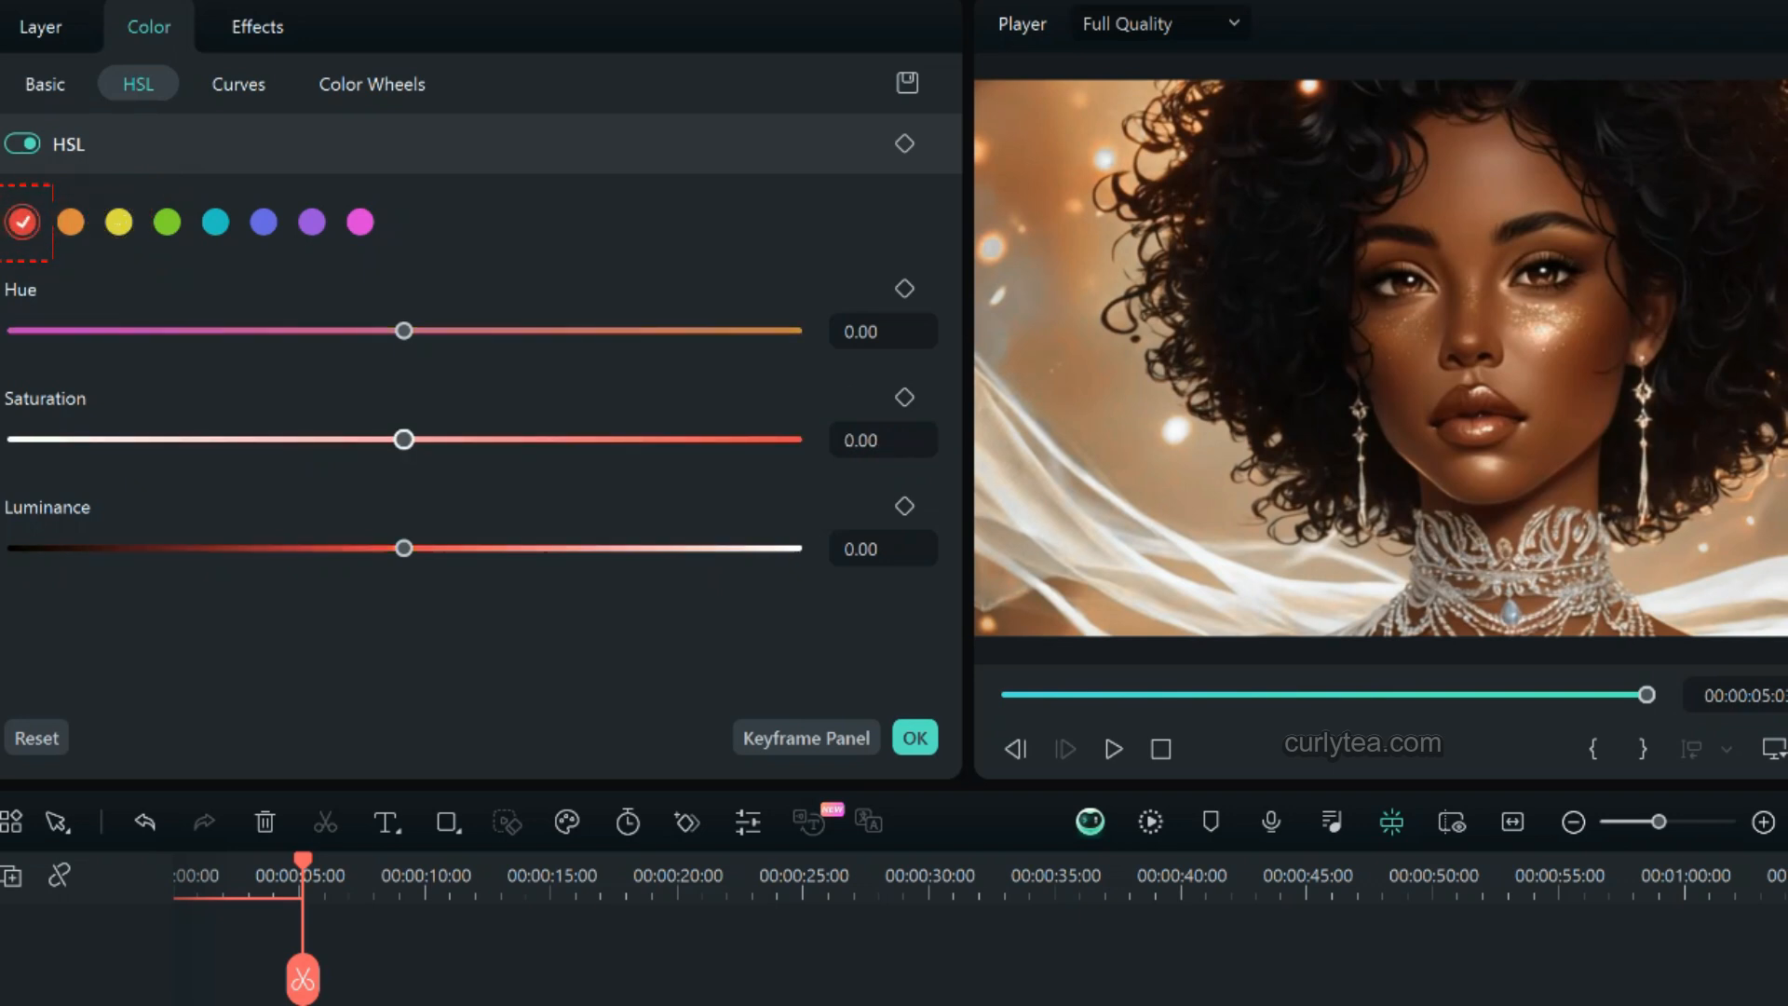
{"action": "left_click_drag", "start_coordinate": [403, 439], "coordinate": [606, 440]}
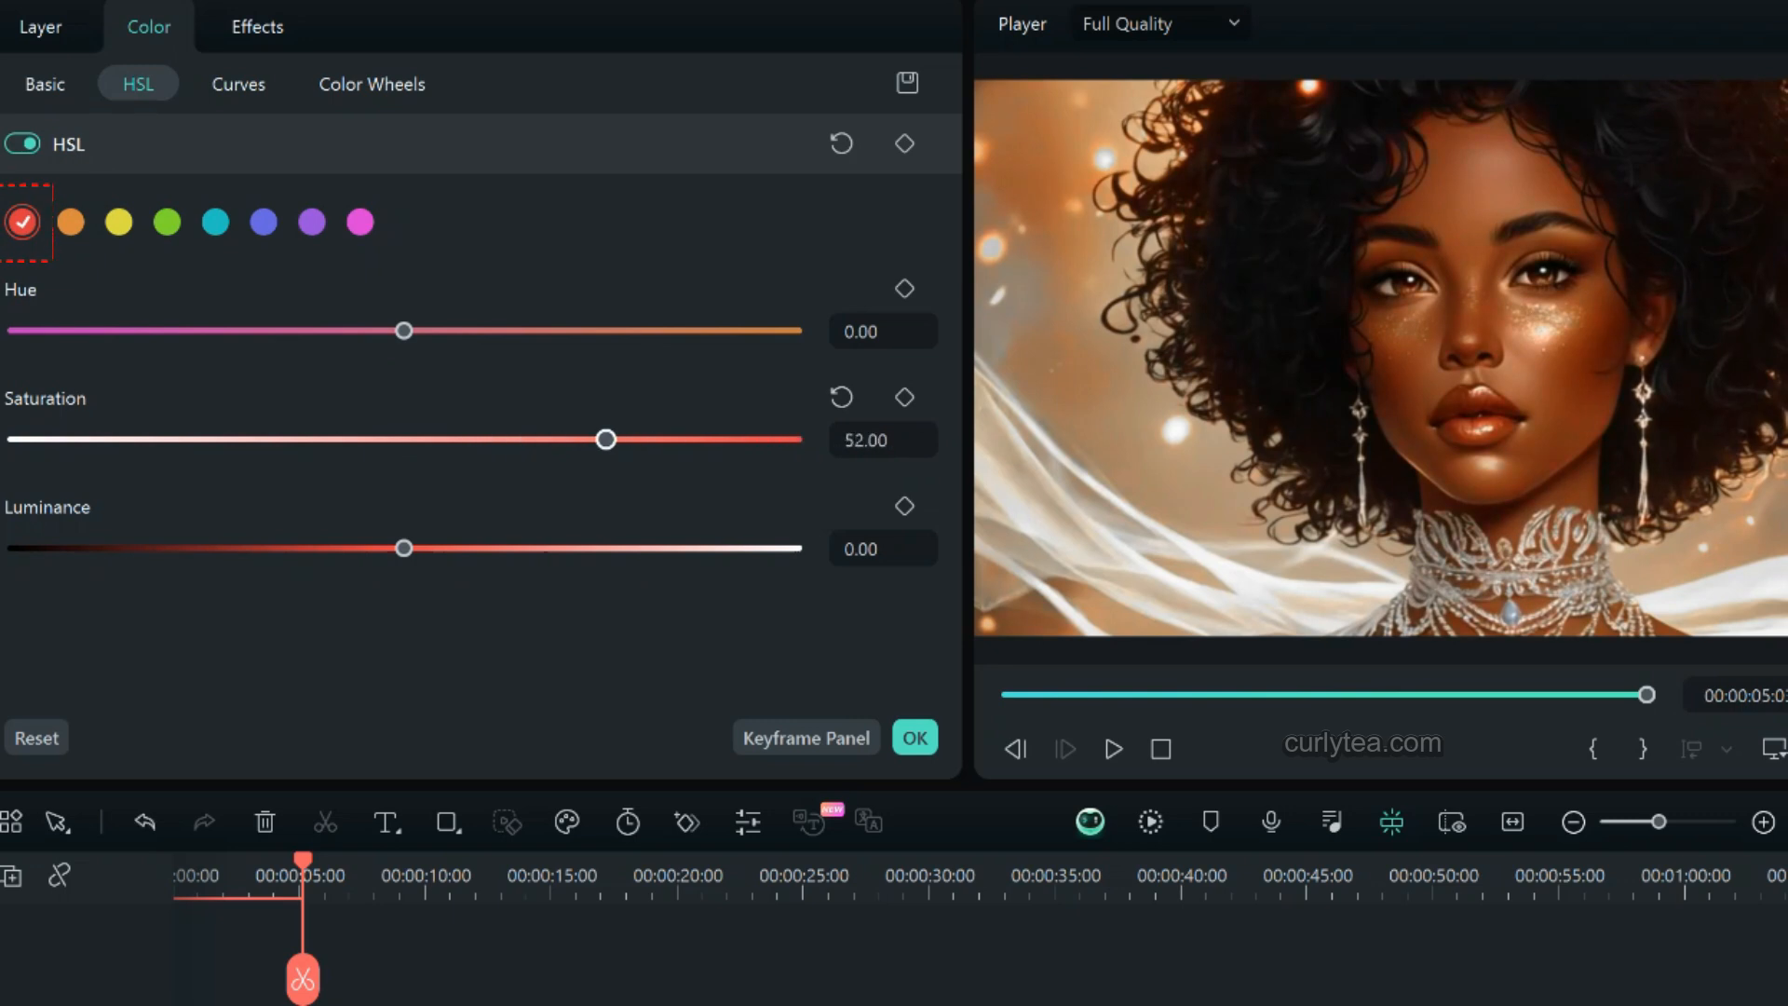
Examine the adjustment layer's basic LUT, Color and Light settings and try out a color slider.
{"action": "left_click", "coordinate": [45, 81]}
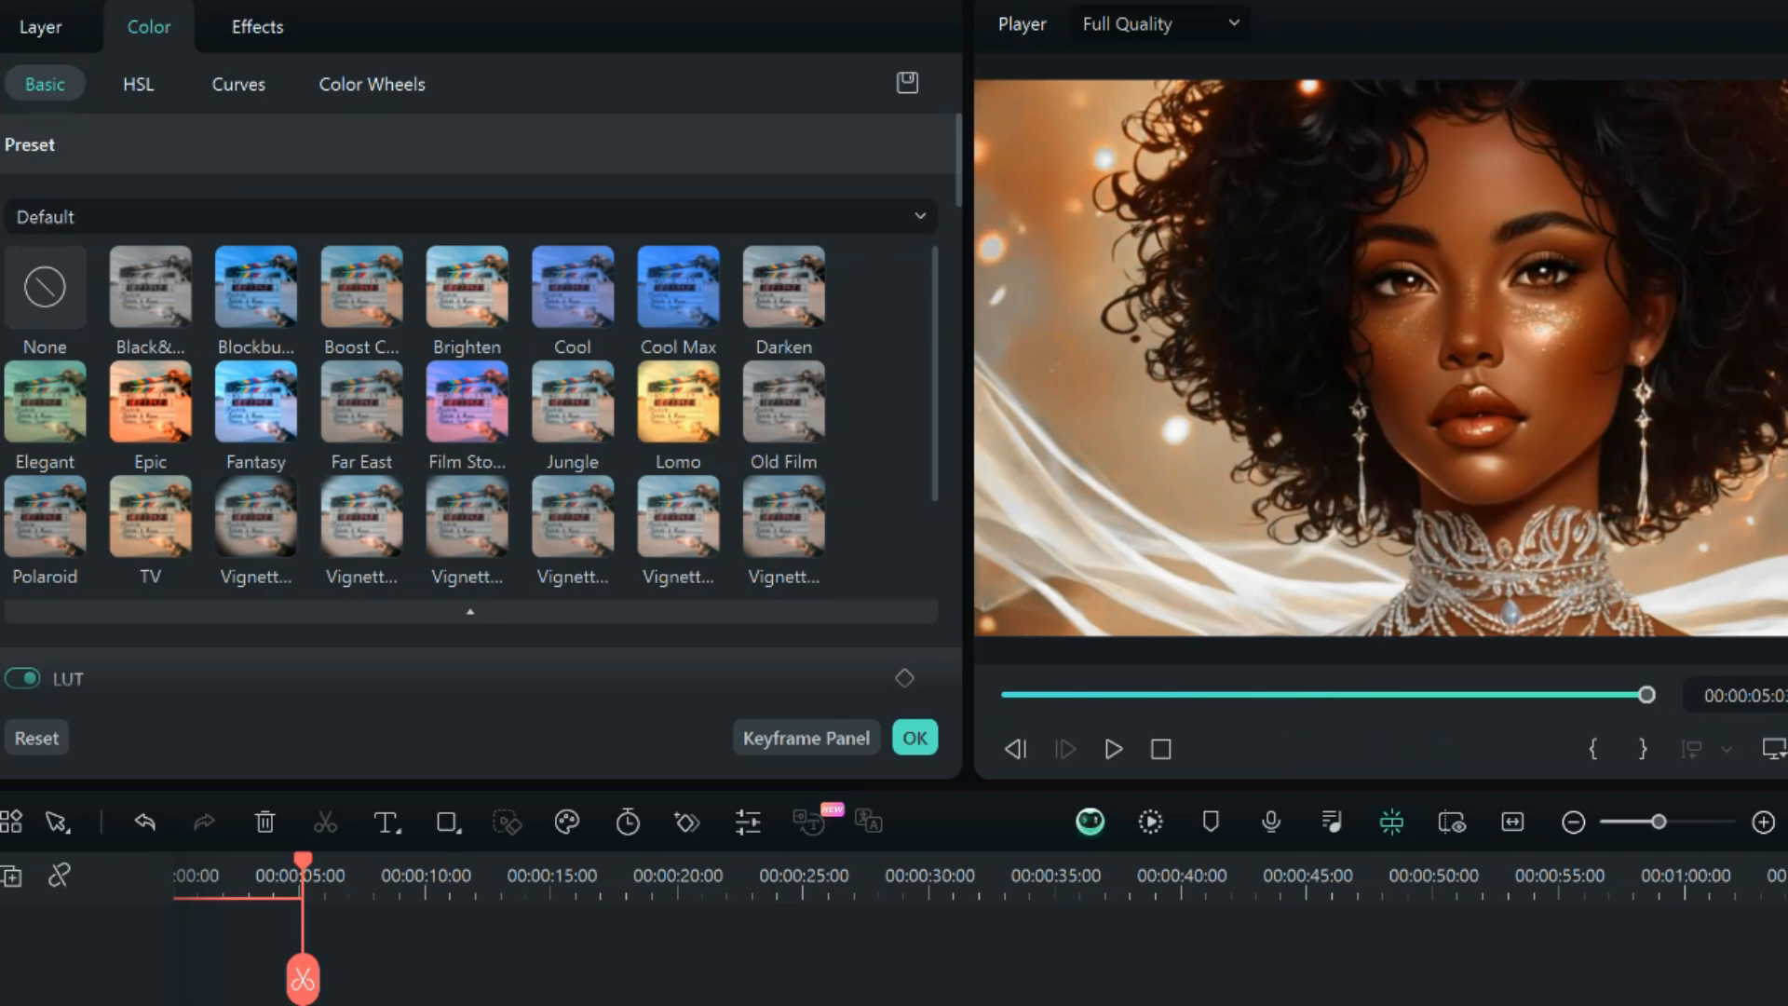
{"action": "scroll", "coordinate": [470, 401], "scroll_direction": "down", "scroll_amount": 6}
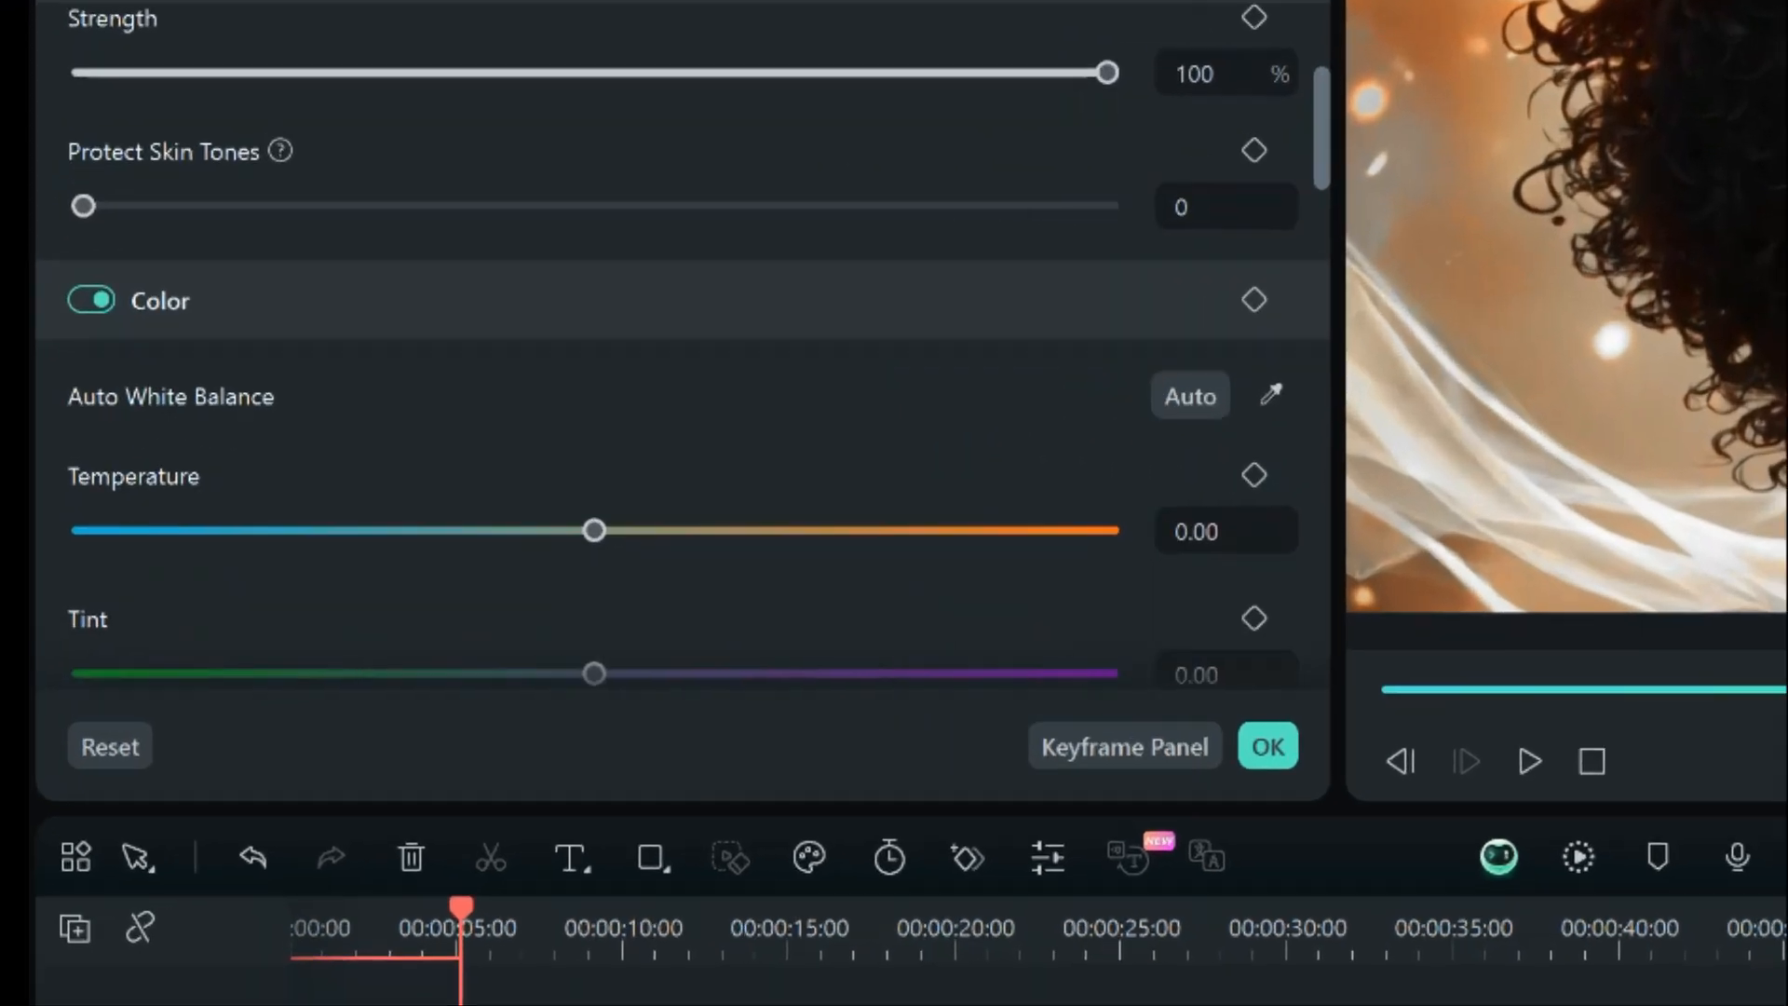
{"action": "scroll", "coordinate": [682, 346], "scroll_direction": "up", "scroll_amount": 2}
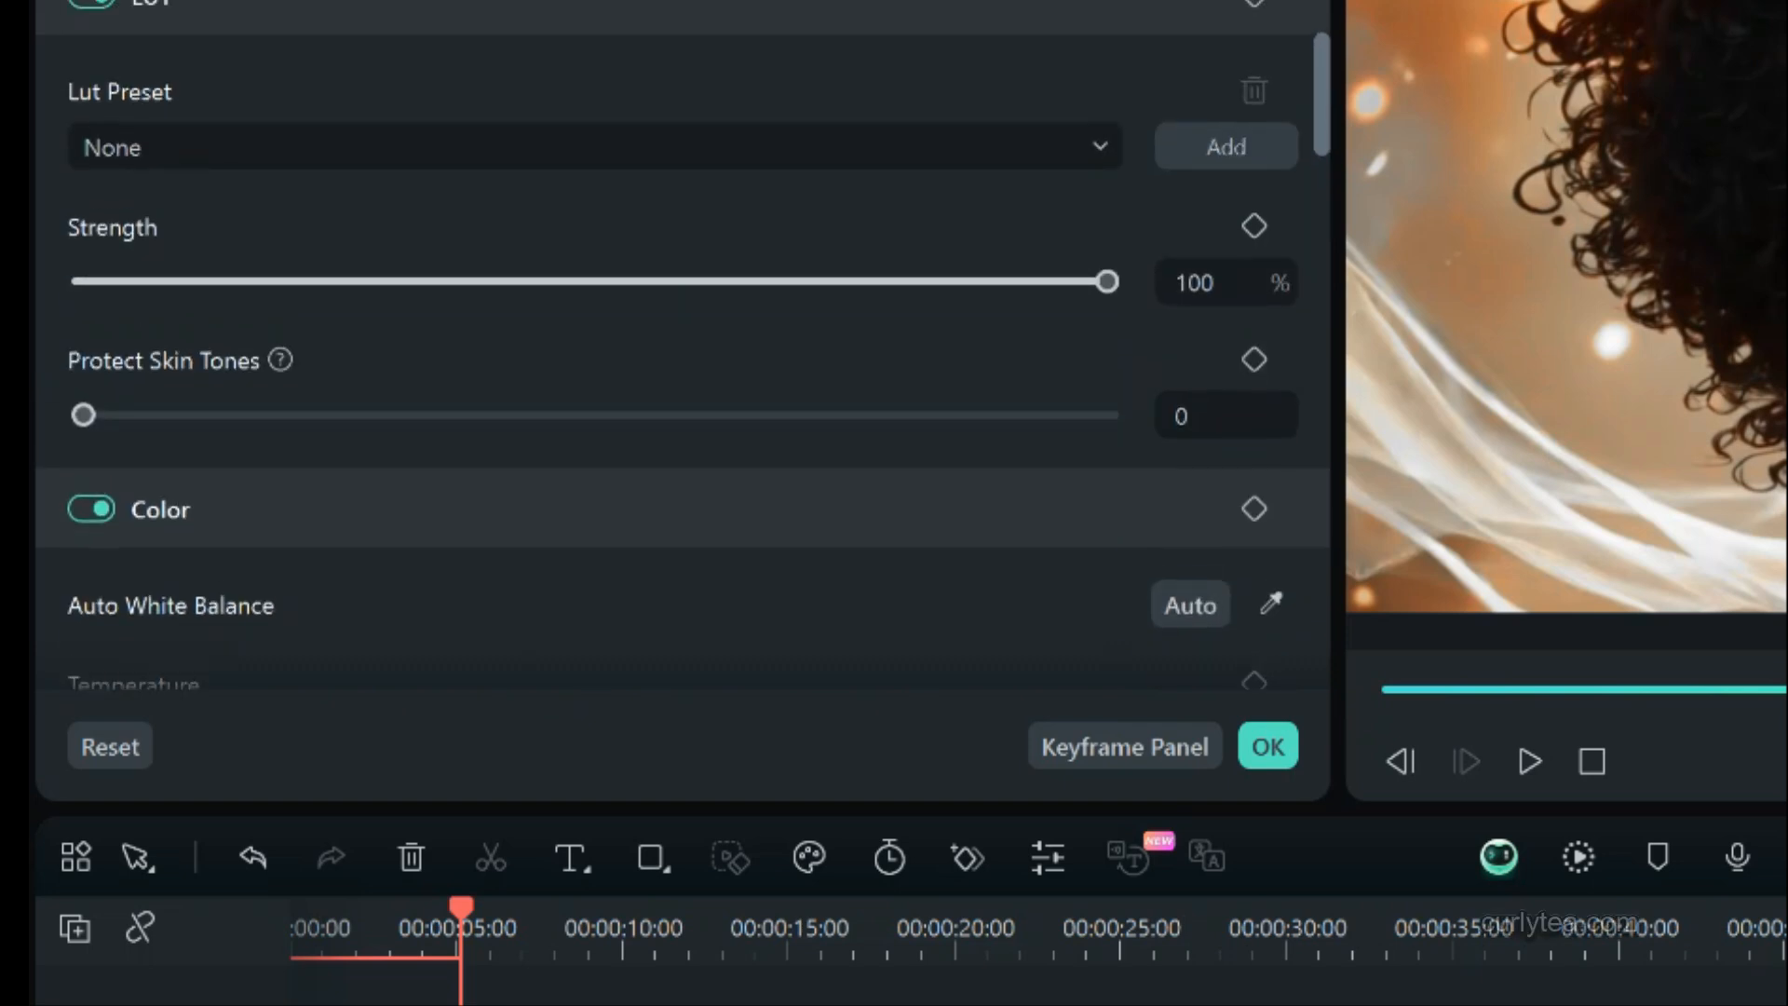
{"action": "scroll", "coordinate": [682, 372], "scroll_direction": "down", "scroll_amount": 5}
{"action": "scroll", "coordinate": [683, 354], "scroll_direction": "down", "scroll_amount": 3}
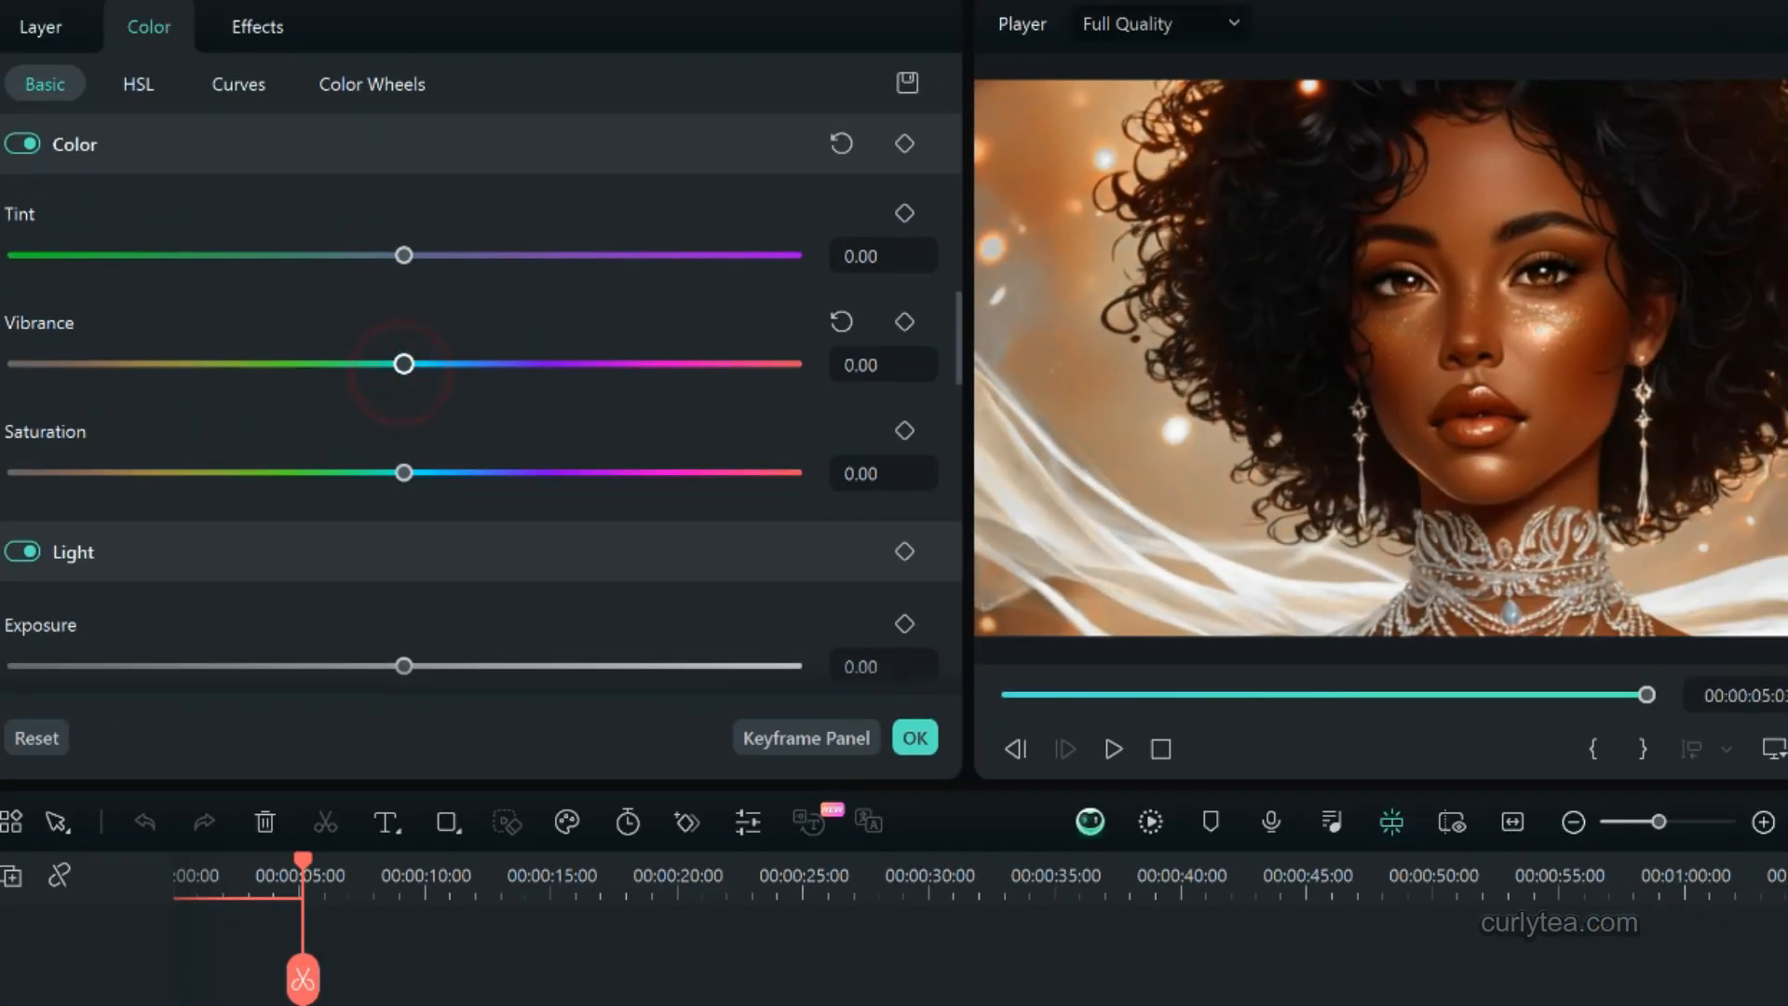
{"action": "left_click_drag", "start_coordinate": [592, 253], "coordinate": [862, 253]}
{"action": "left_click_drag", "start_coordinate": [956, 337], "coordinate": [956, 186]}
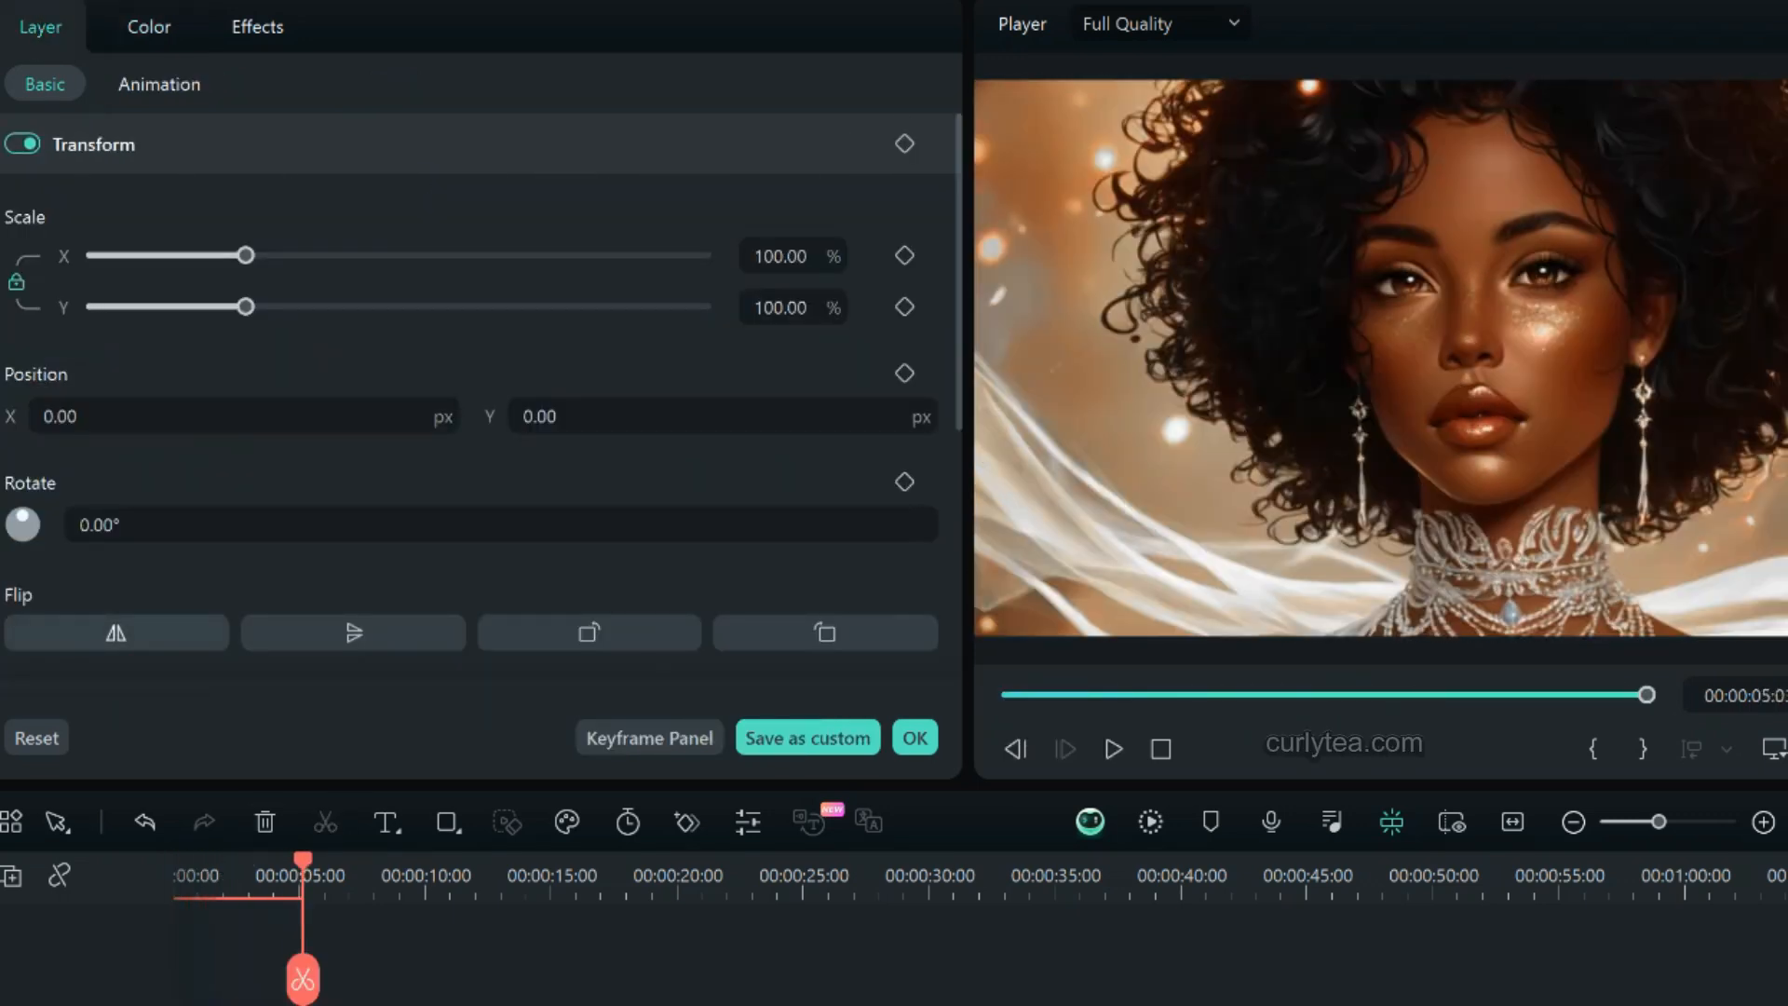
View the preset animations available for the adjustment layer and return to its basic settings.
{"action": "mouse_move", "coordinate": [956, 270]}
{"action": "left_mouse_down"}
{"action": "mouse_move", "coordinate": [956, 366]}
{"action": "mouse_move", "coordinate": [956, 270]}
{"action": "left_mouse_up"}
{"action": "left_click", "coordinate": [158, 83]}
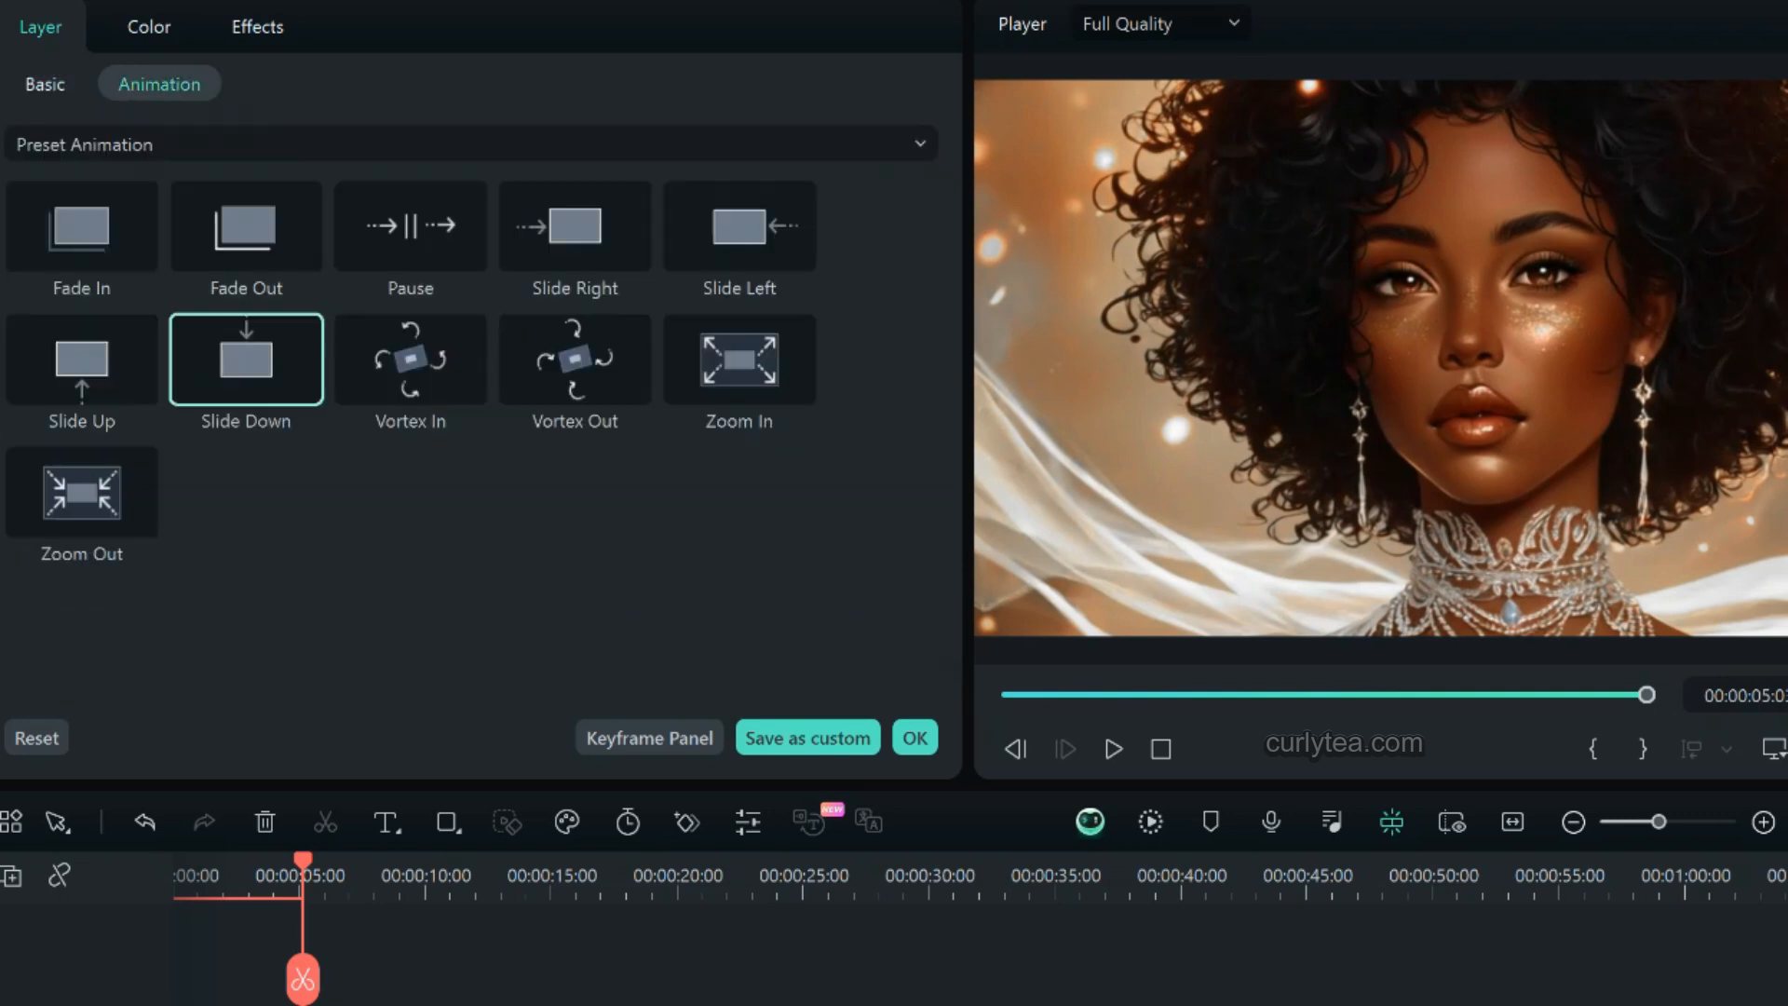
{"action": "left_click", "coordinate": [44, 84]}
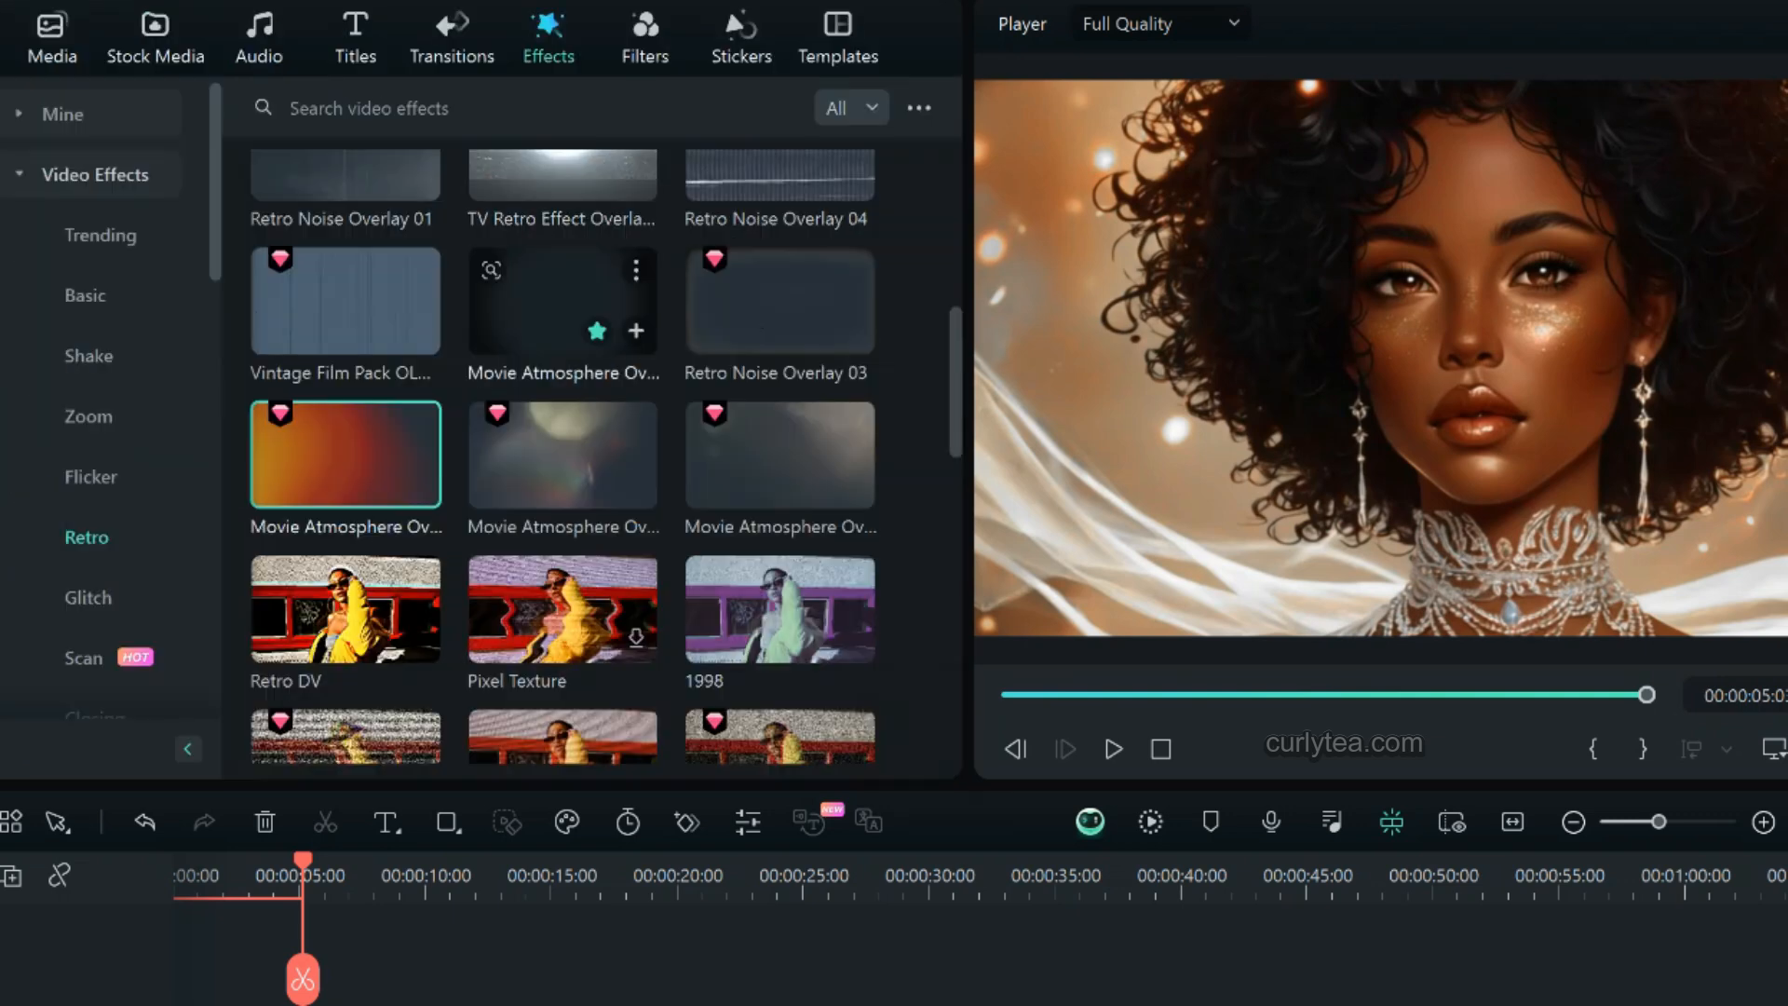
Apply the Retro effect Roll Film Template Overlay to the adjustment layer and collapse the parameters of its effects.
{"action": "scroll", "coordinate": [563, 456], "scroll_direction": "down", "scroll_amount": 5}
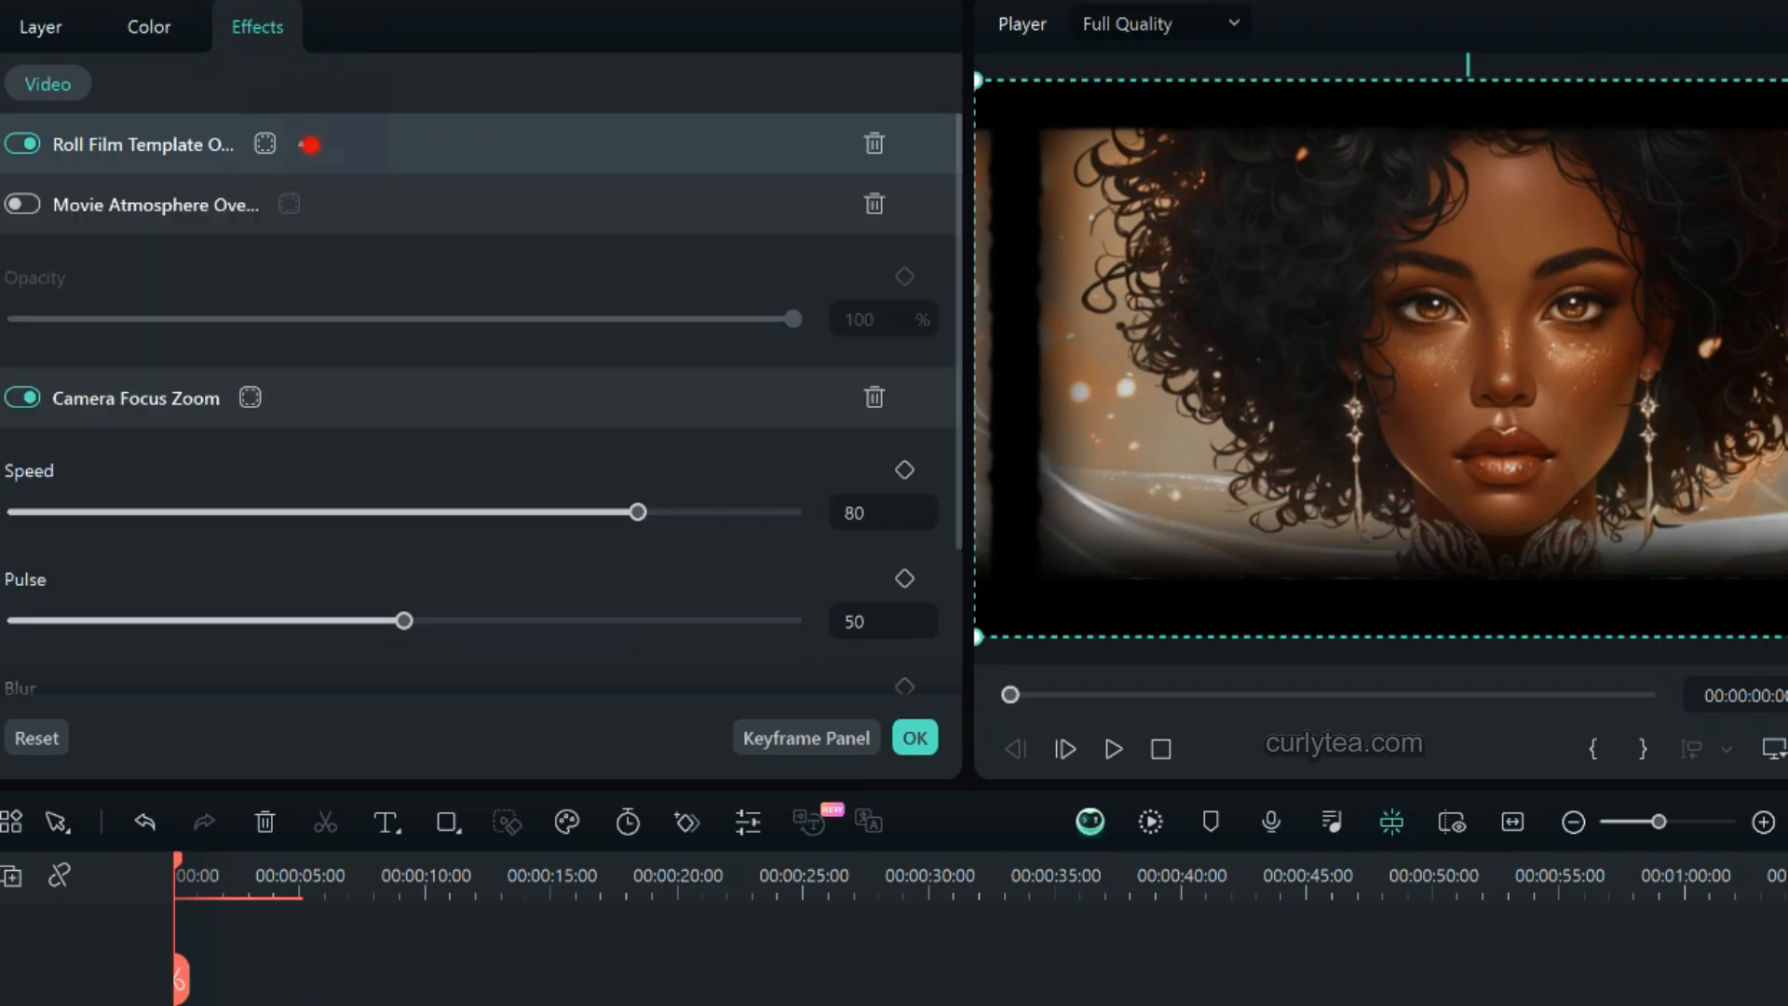
{"action": "left_click", "coordinate": [341, 343]}
{"action": "left_click", "coordinate": [307, 527]}
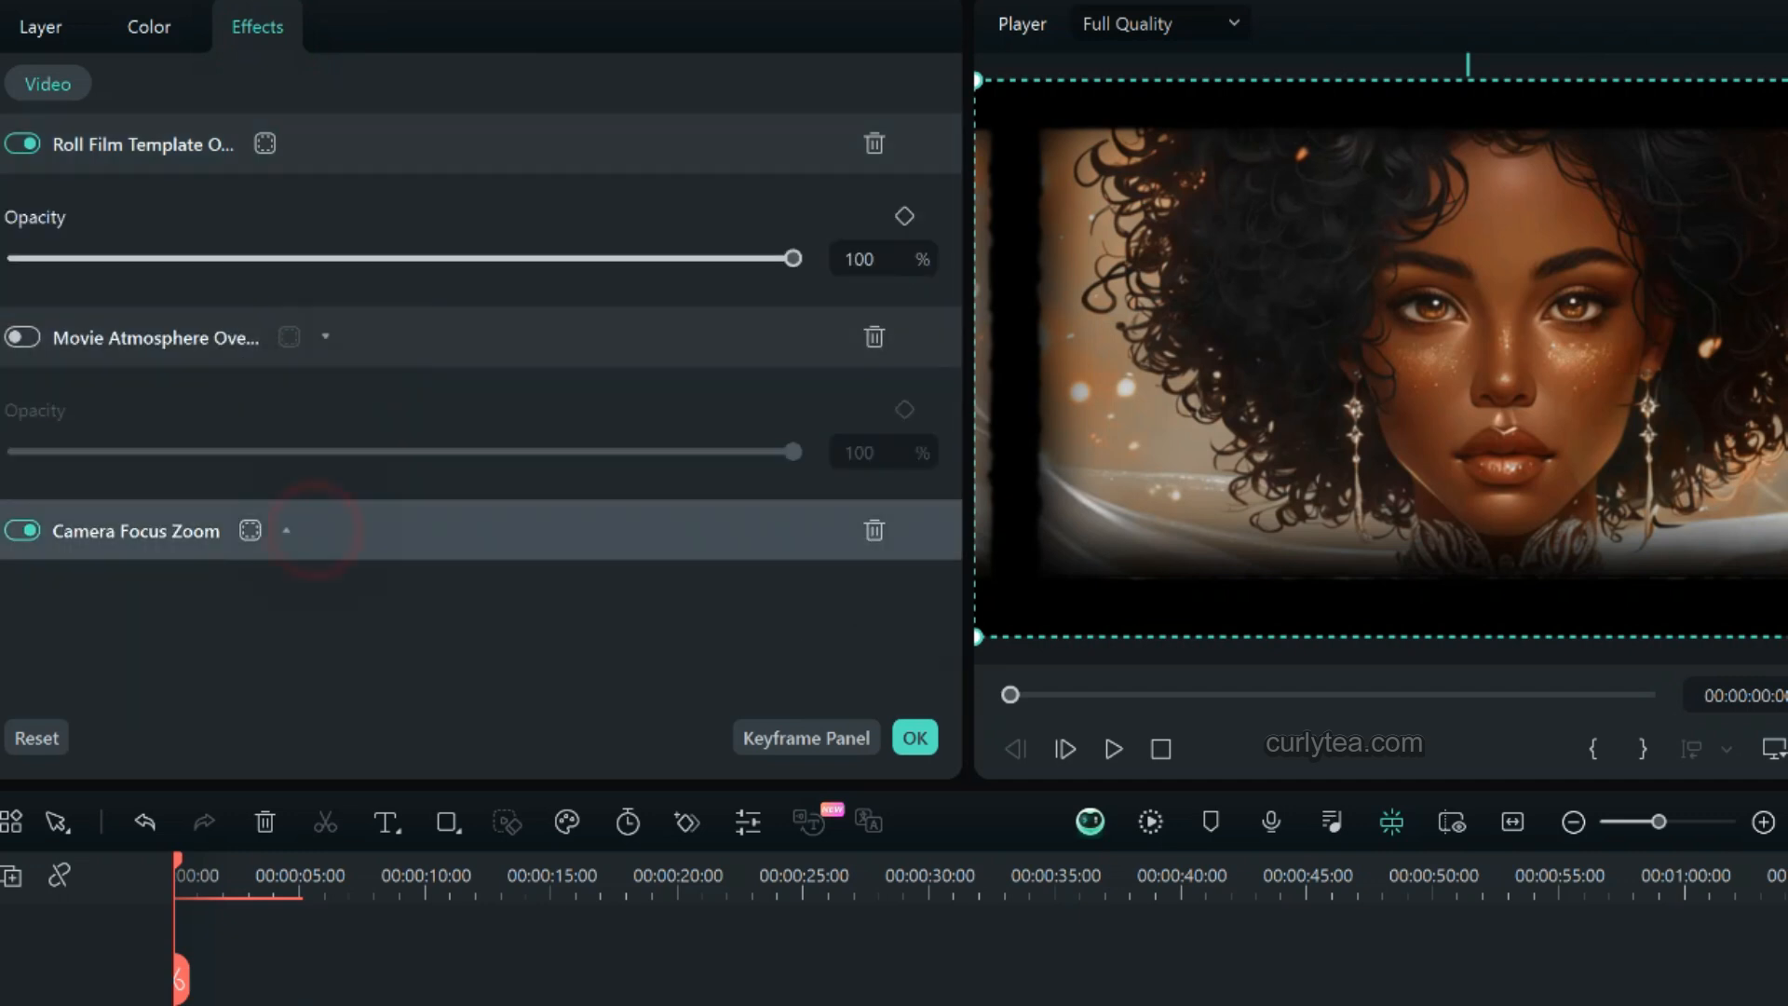
{"action": "left_click", "coordinate": [335, 331]}
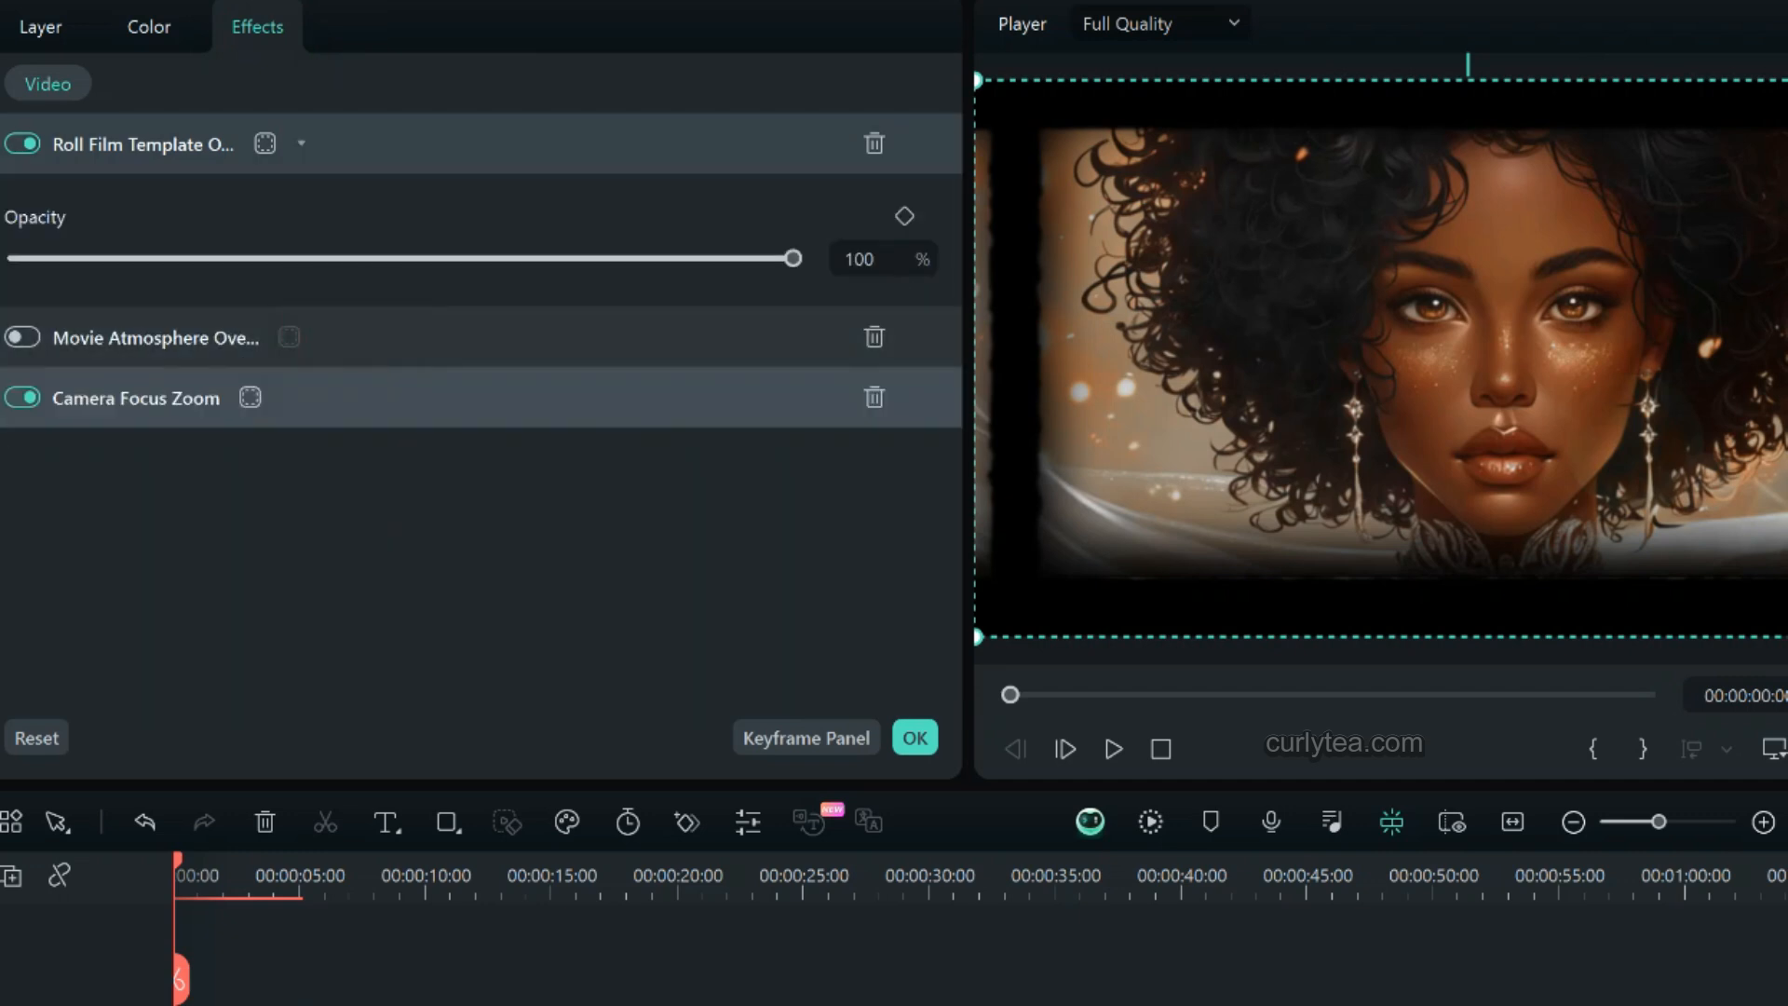
{"action": "left_click", "coordinate": [300, 143]}
Turn the Movie Atmosphere Overlay back on, play the clip with all three effects, and close the adjustment layer's settings.
{"action": "left_click", "coordinate": [22, 204]}
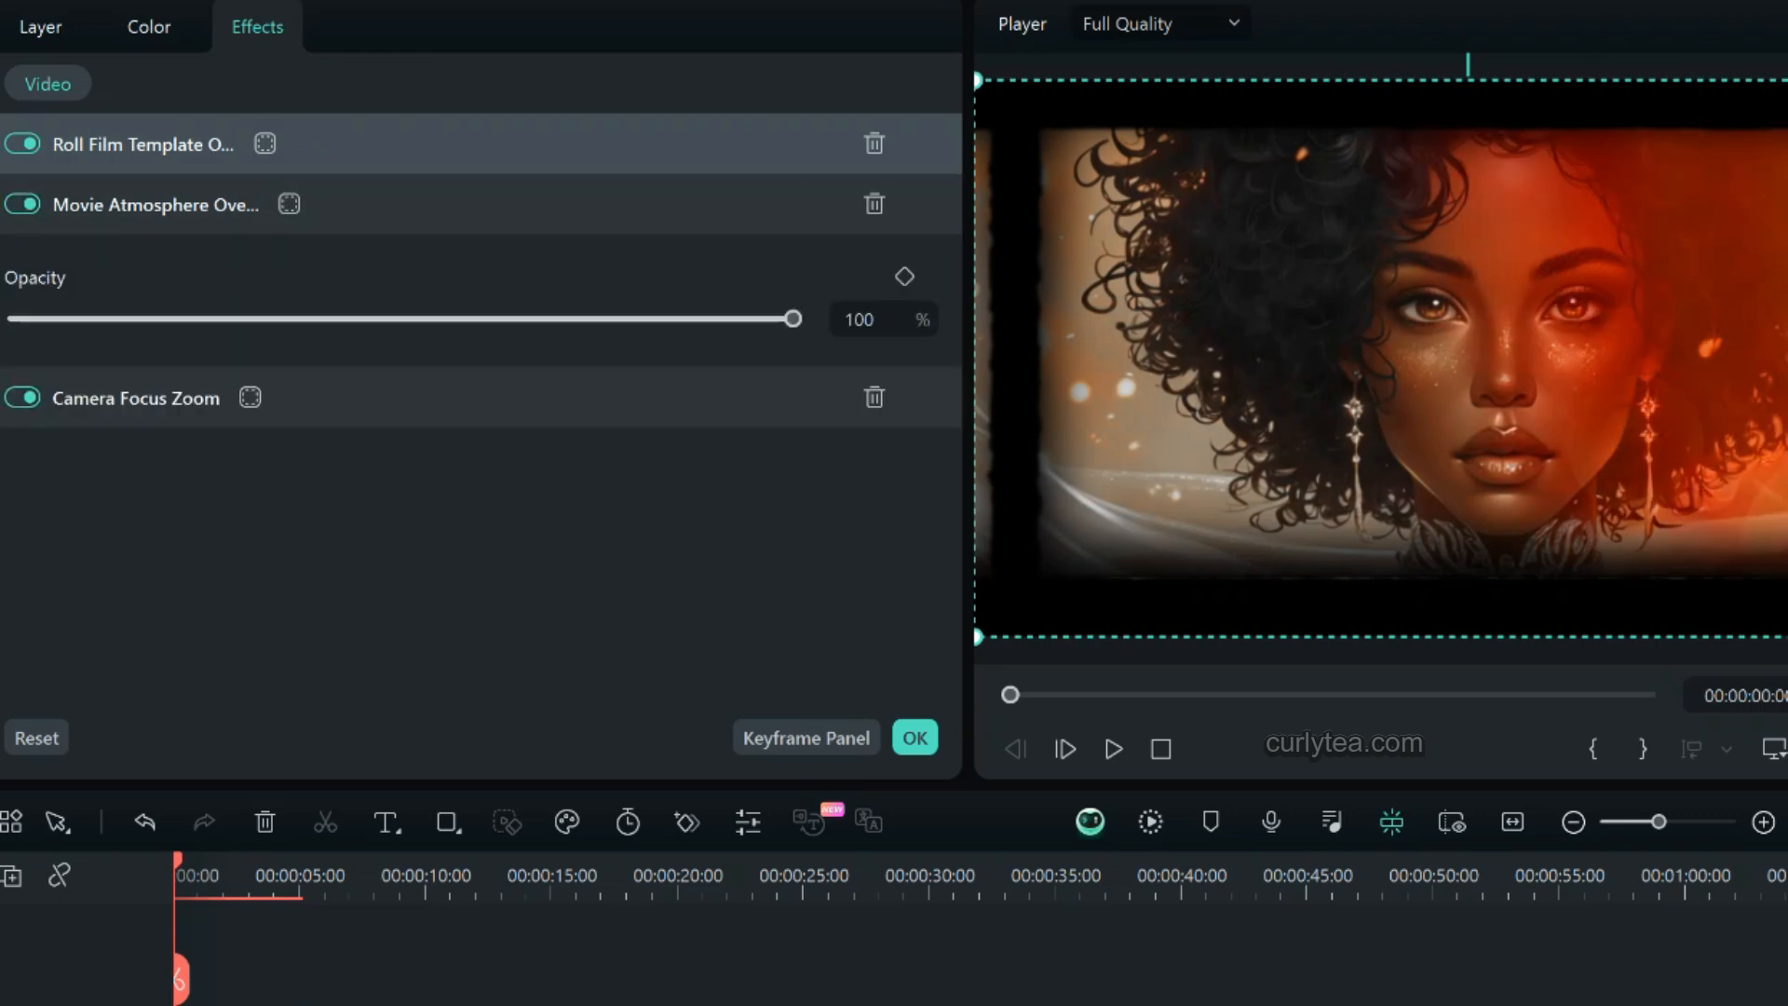
{"action": "left_click", "coordinate": [1111, 750]}
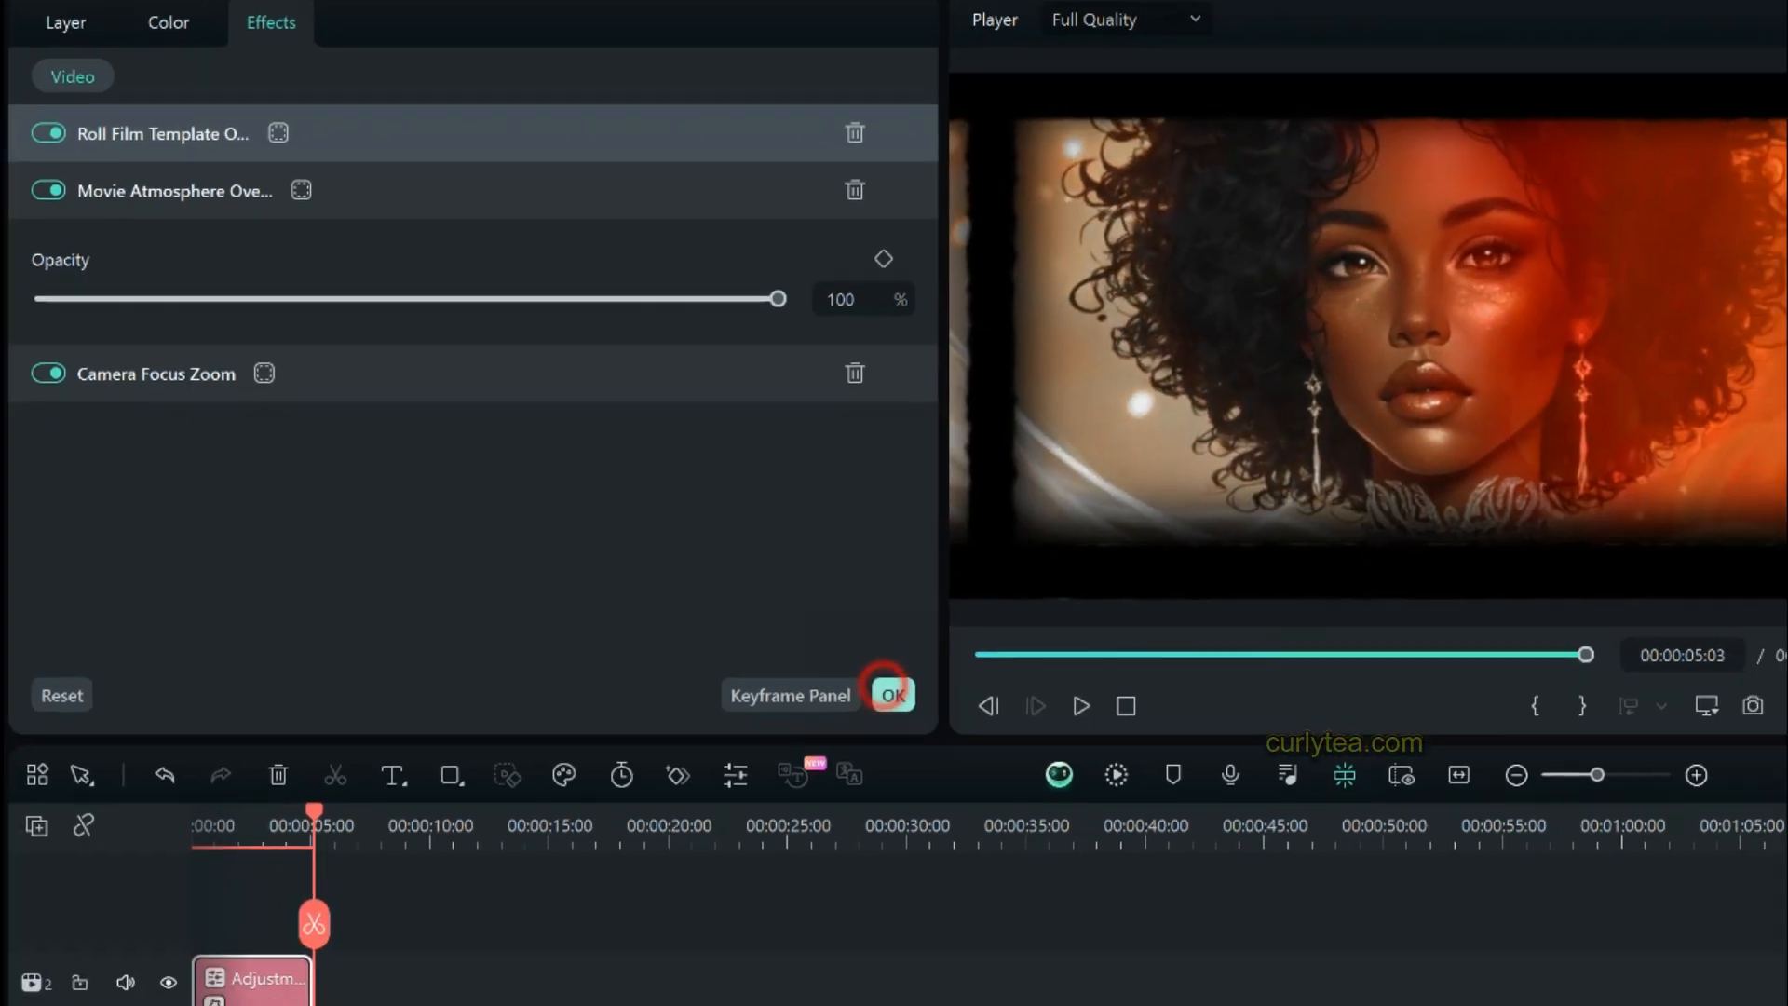
{"action": "left_click", "coordinate": [915, 737]}
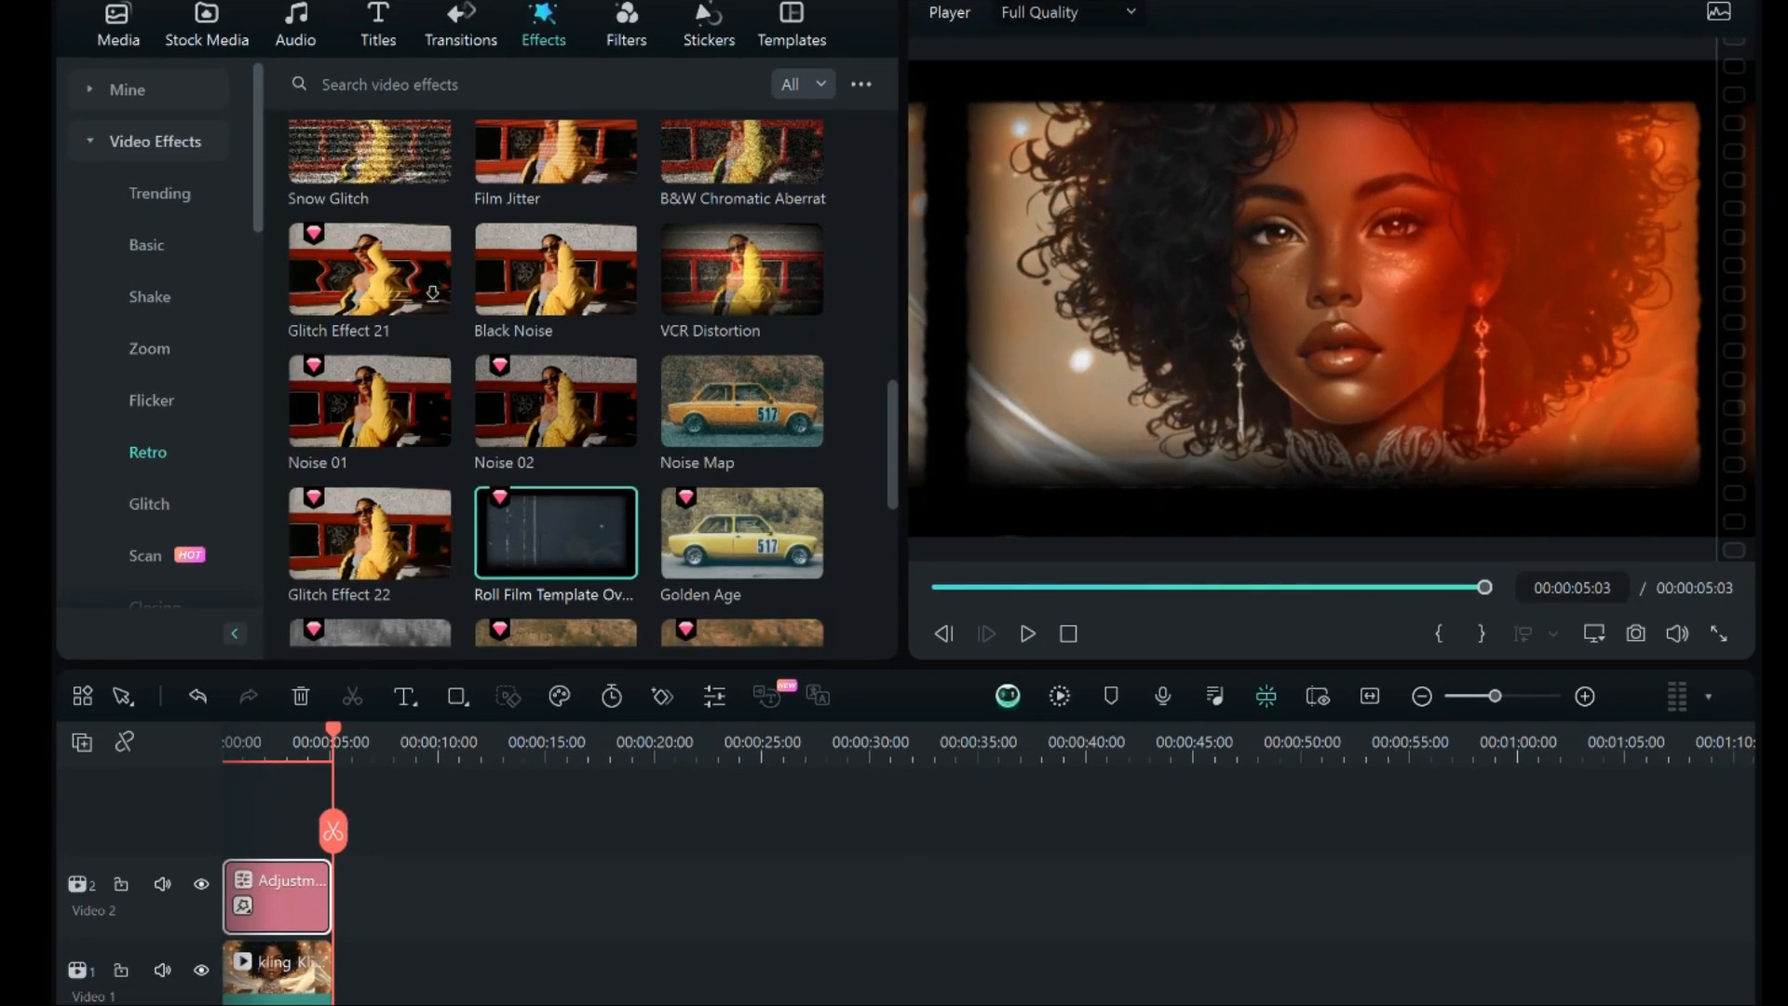
Move the adjustment layer along its track clear of the video clip and play the clip without it.
{"action": "left_click_drag", "start_coordinate": [276, 899], "coordinate": [430, 899]}
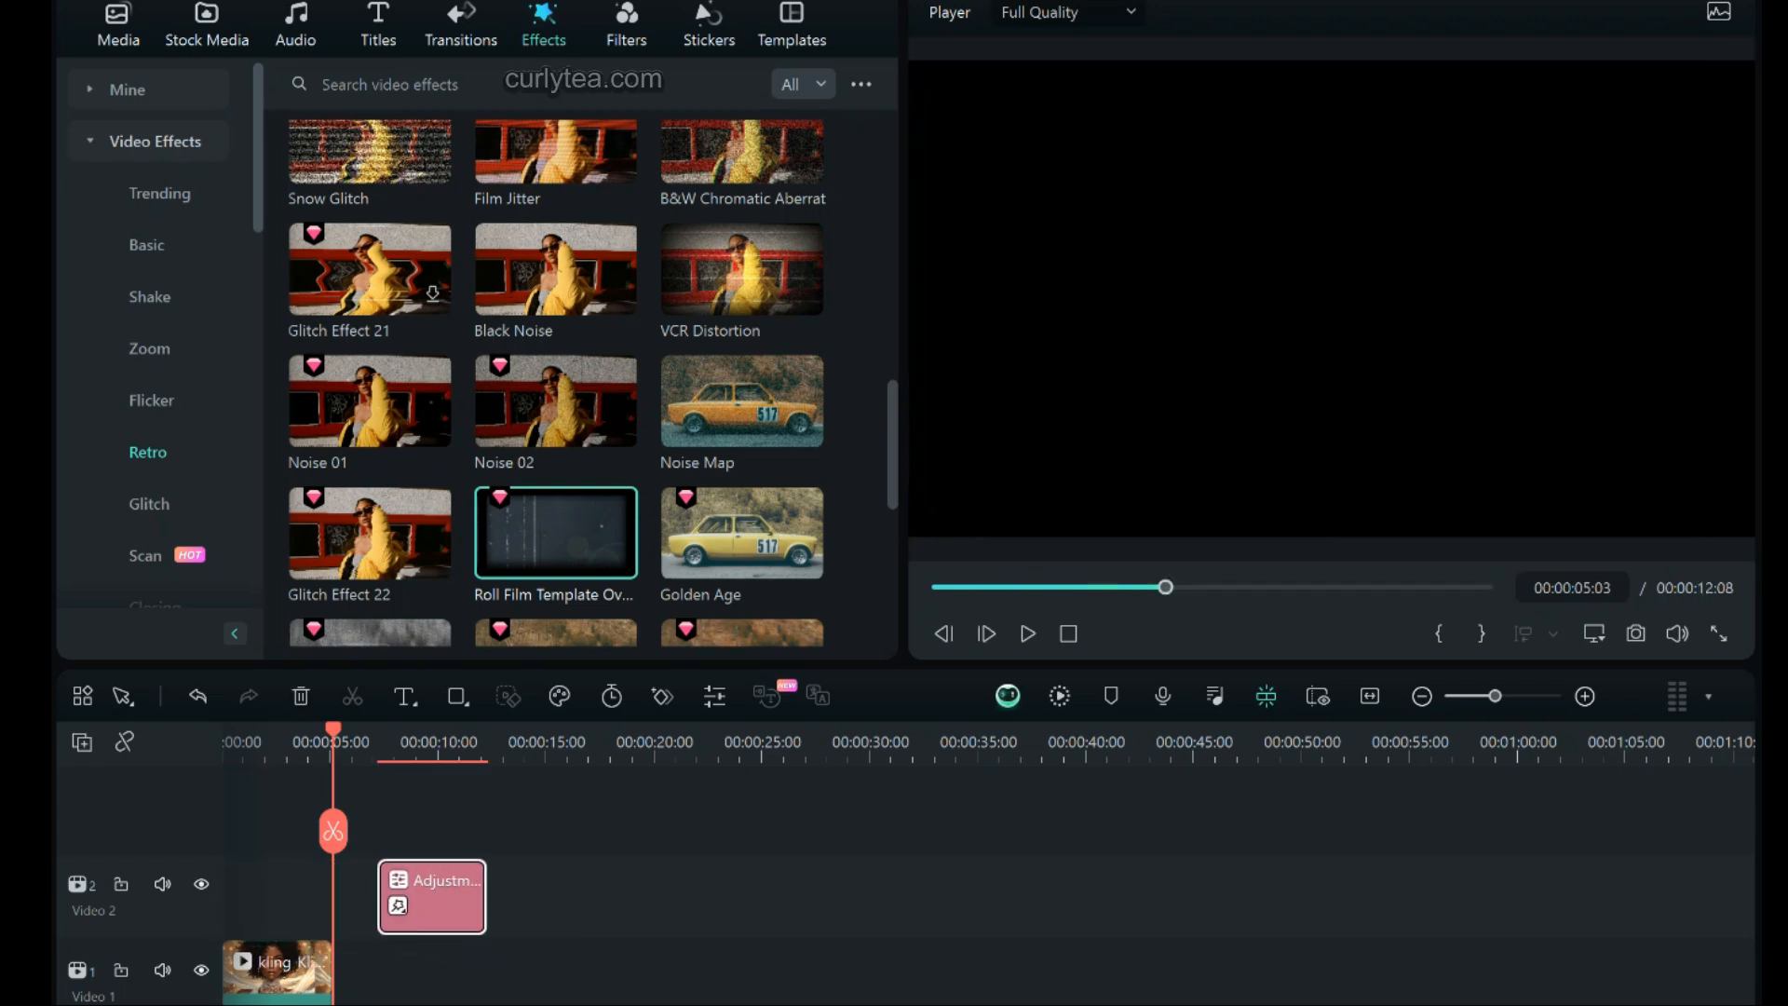
{"action": "left_click_drag", "start_coordinate": [332, 830], "coordinate": [239, 819]}
{"action": "key", "text": "space"}
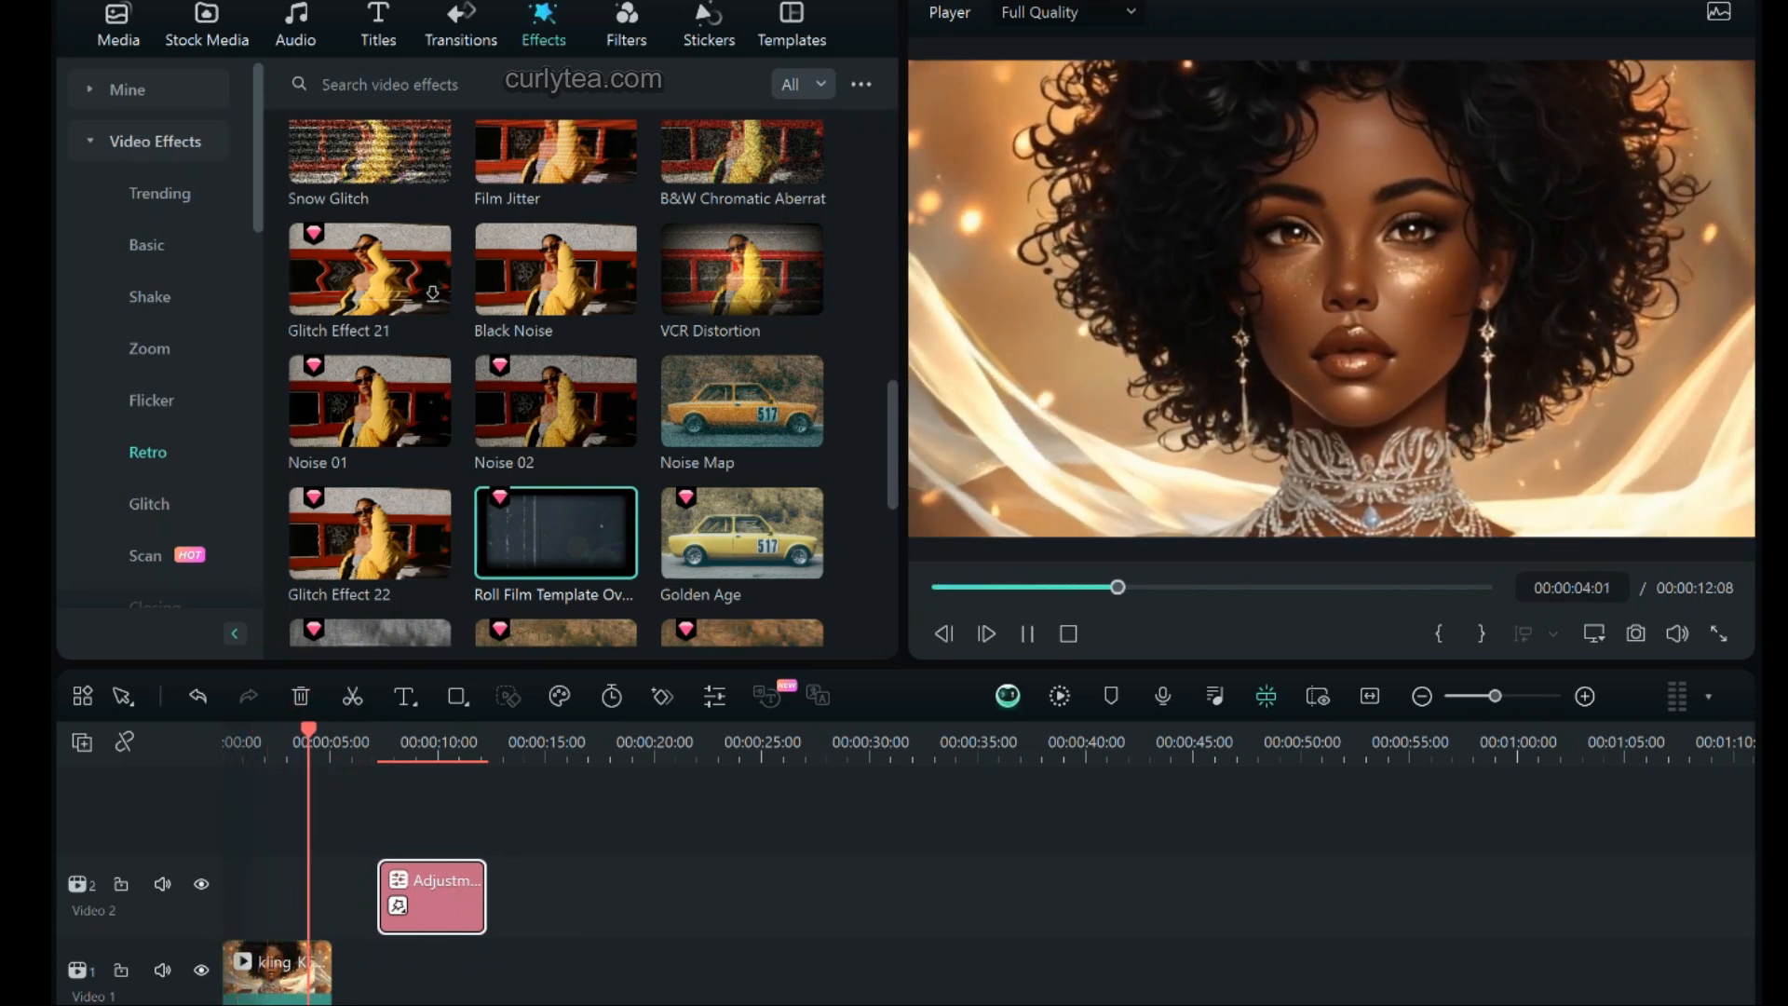
{"action": "key", "text": "space"}
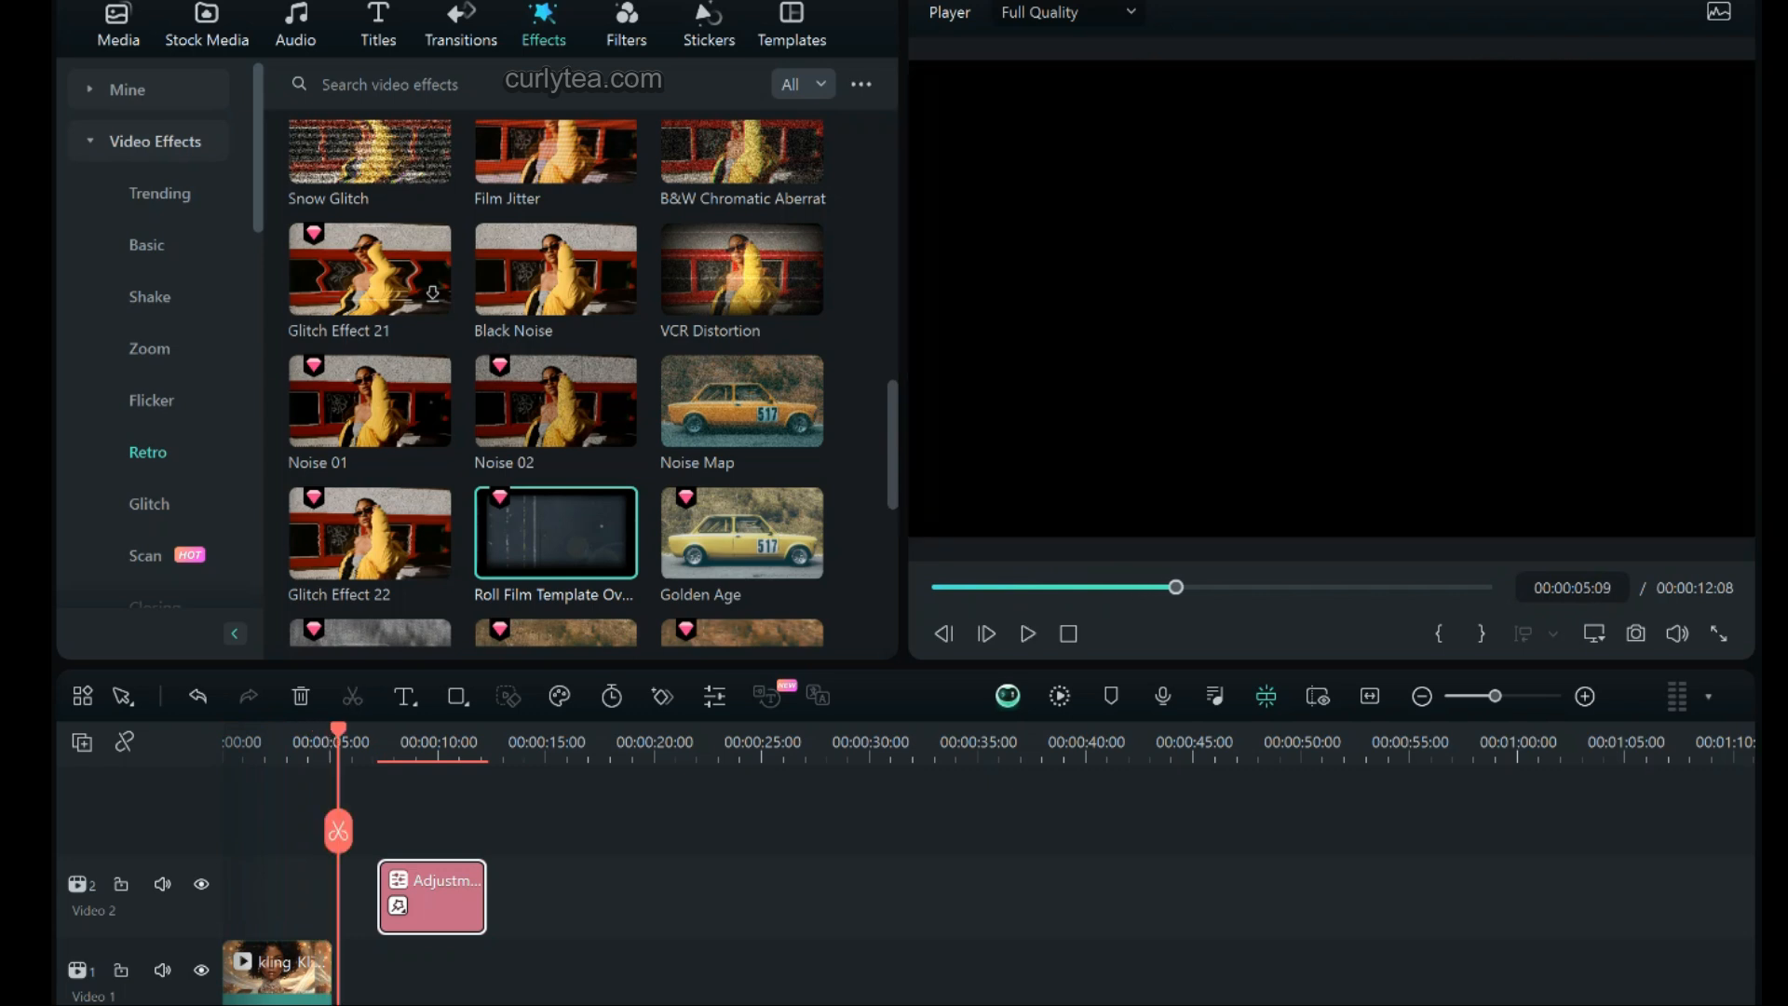
Move the adjustment layer back directly above the video clip and play the clip from the start with its effects.
{"action": "left_click_drag", "start_coordinate": [432, 896], "coordinate": [276, 896]}
{"action": "key", "text": "Home"}
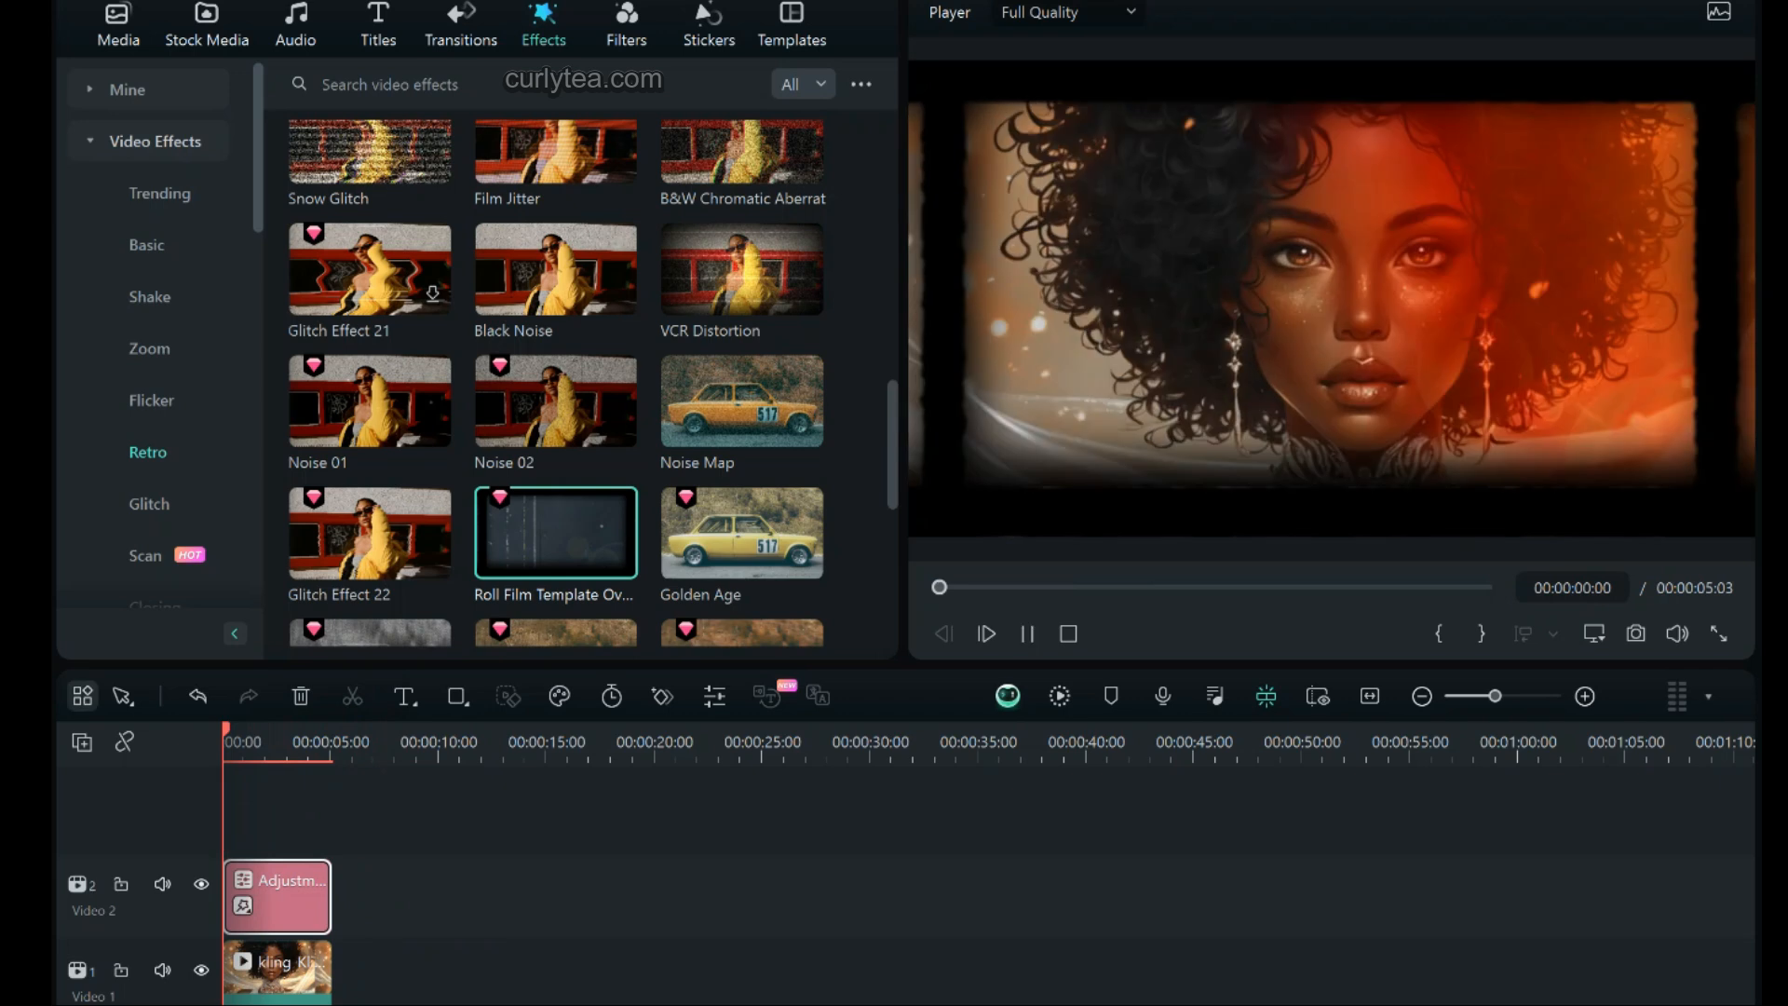
{"action": "key", "text": "space"}
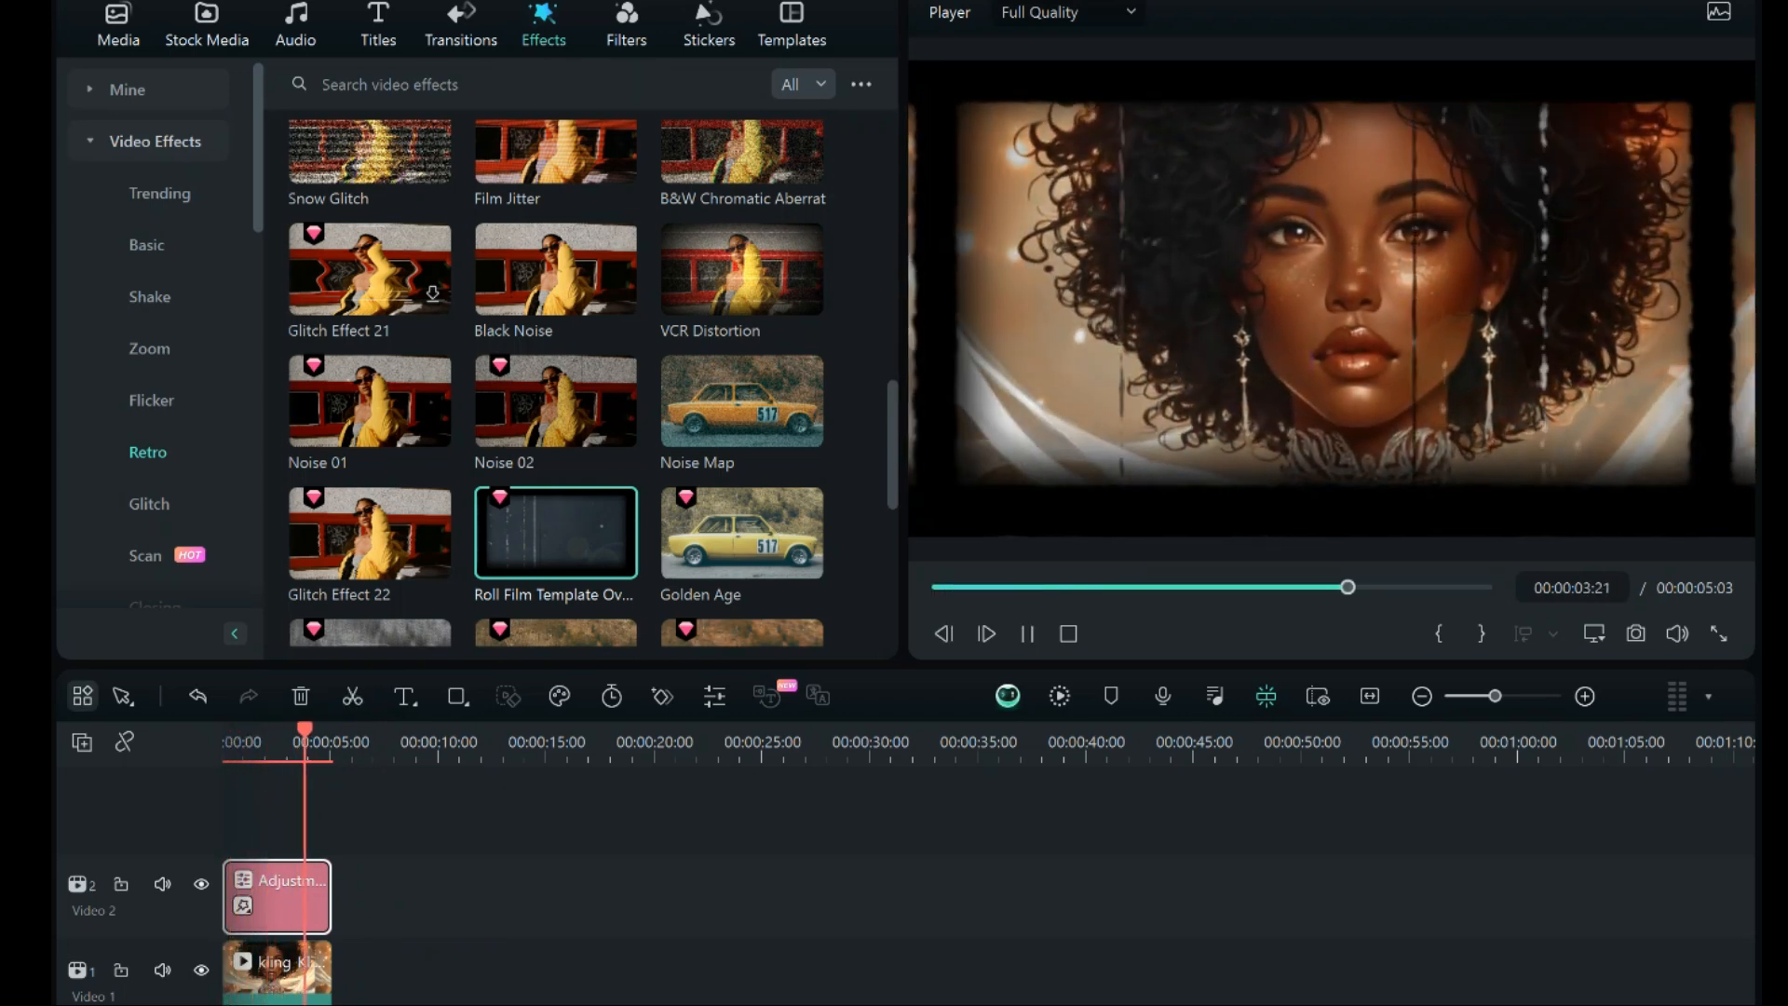
{"action": "key", "text": "space"}
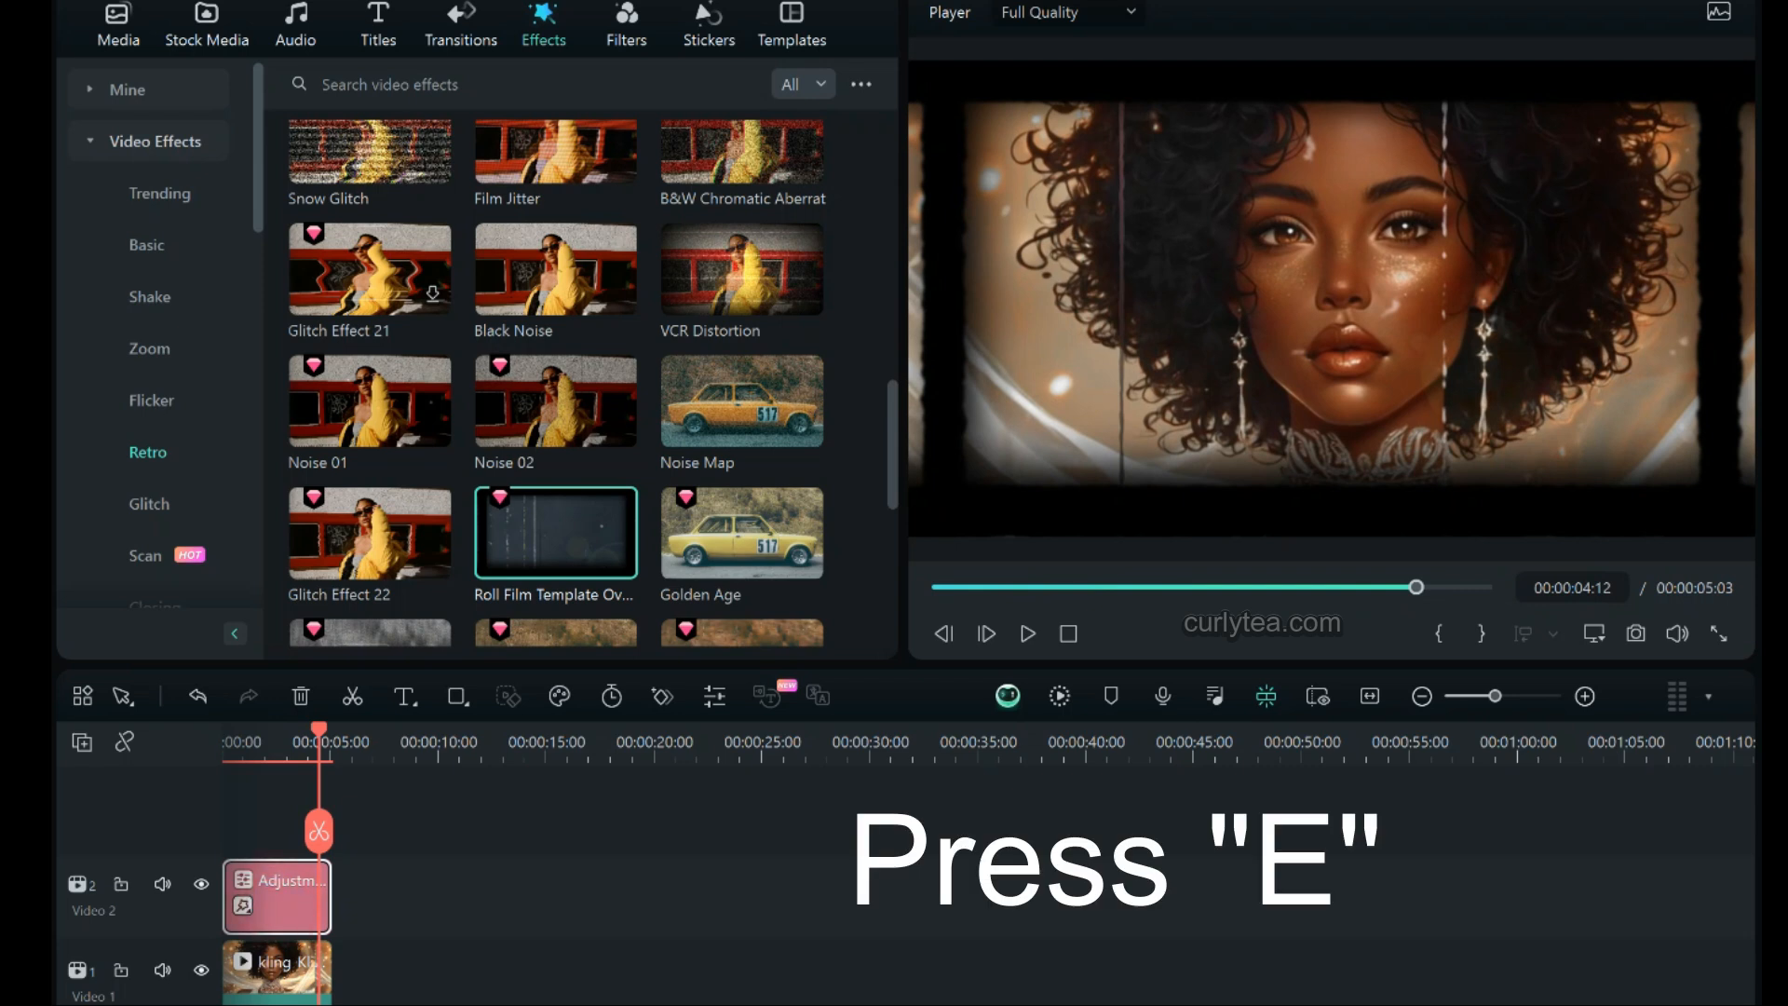
Disable the adjustment layer and play the clip from the start without its effects.
{"action": "key", "text": "e"}
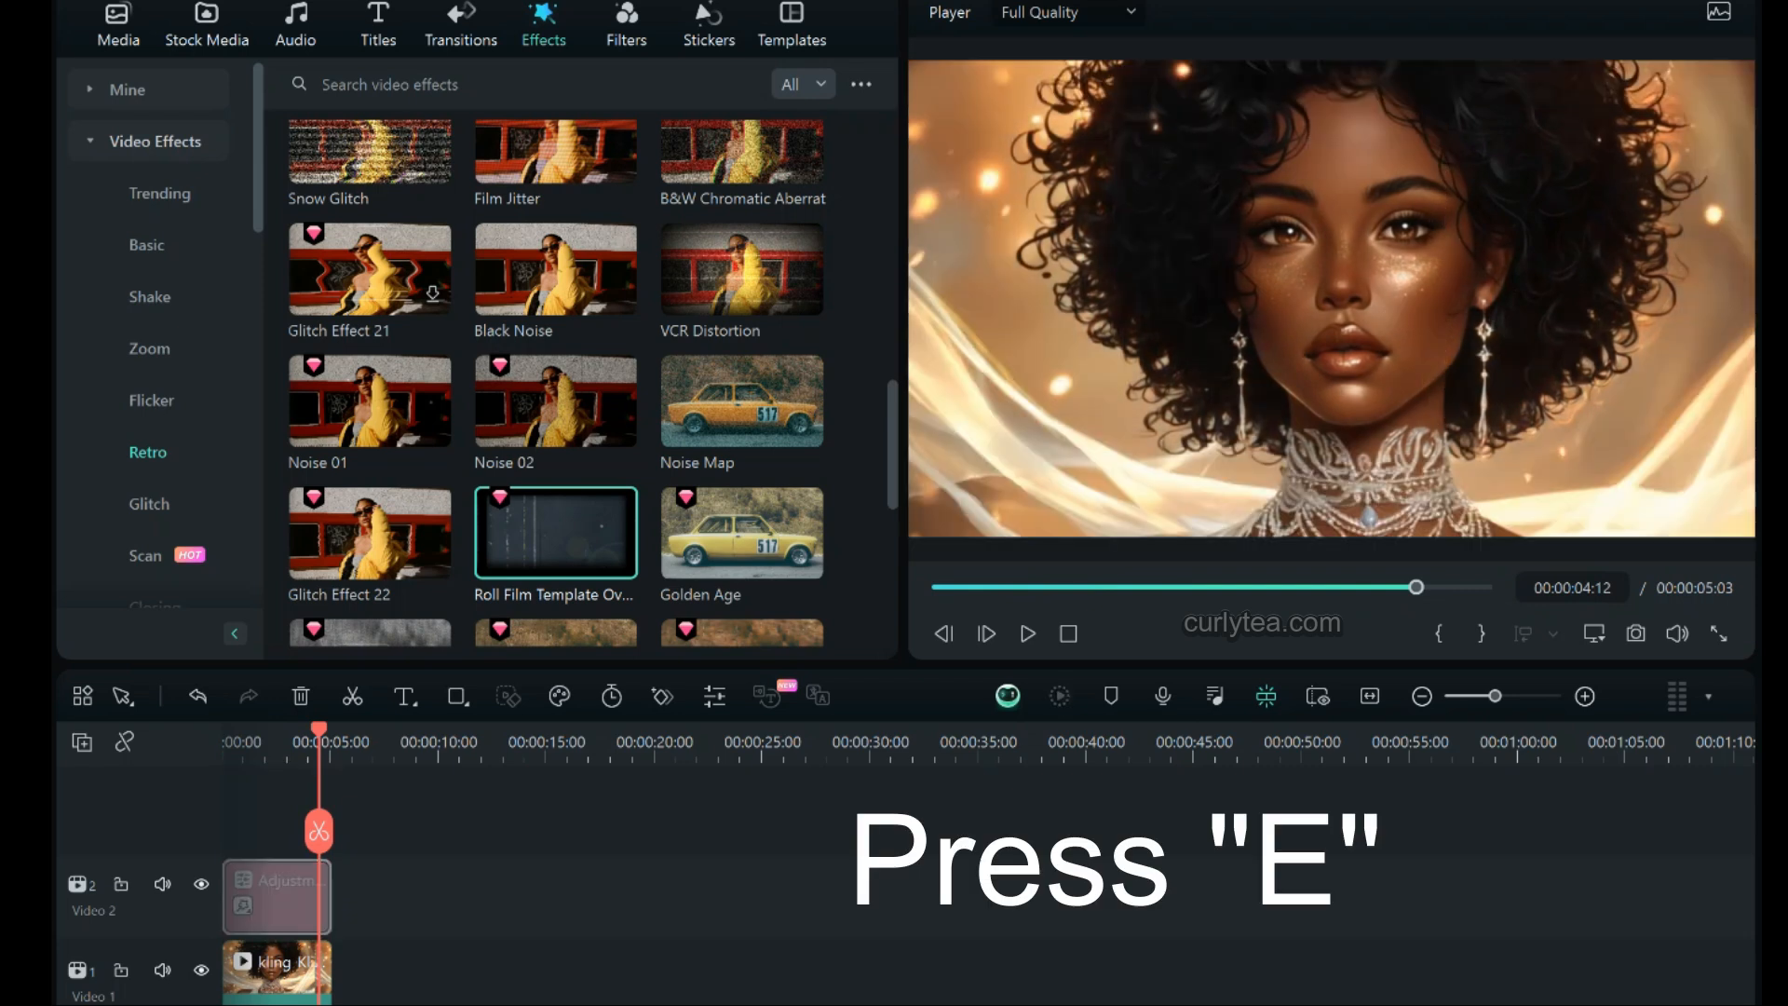
{"action": "key", "text": "Home"}
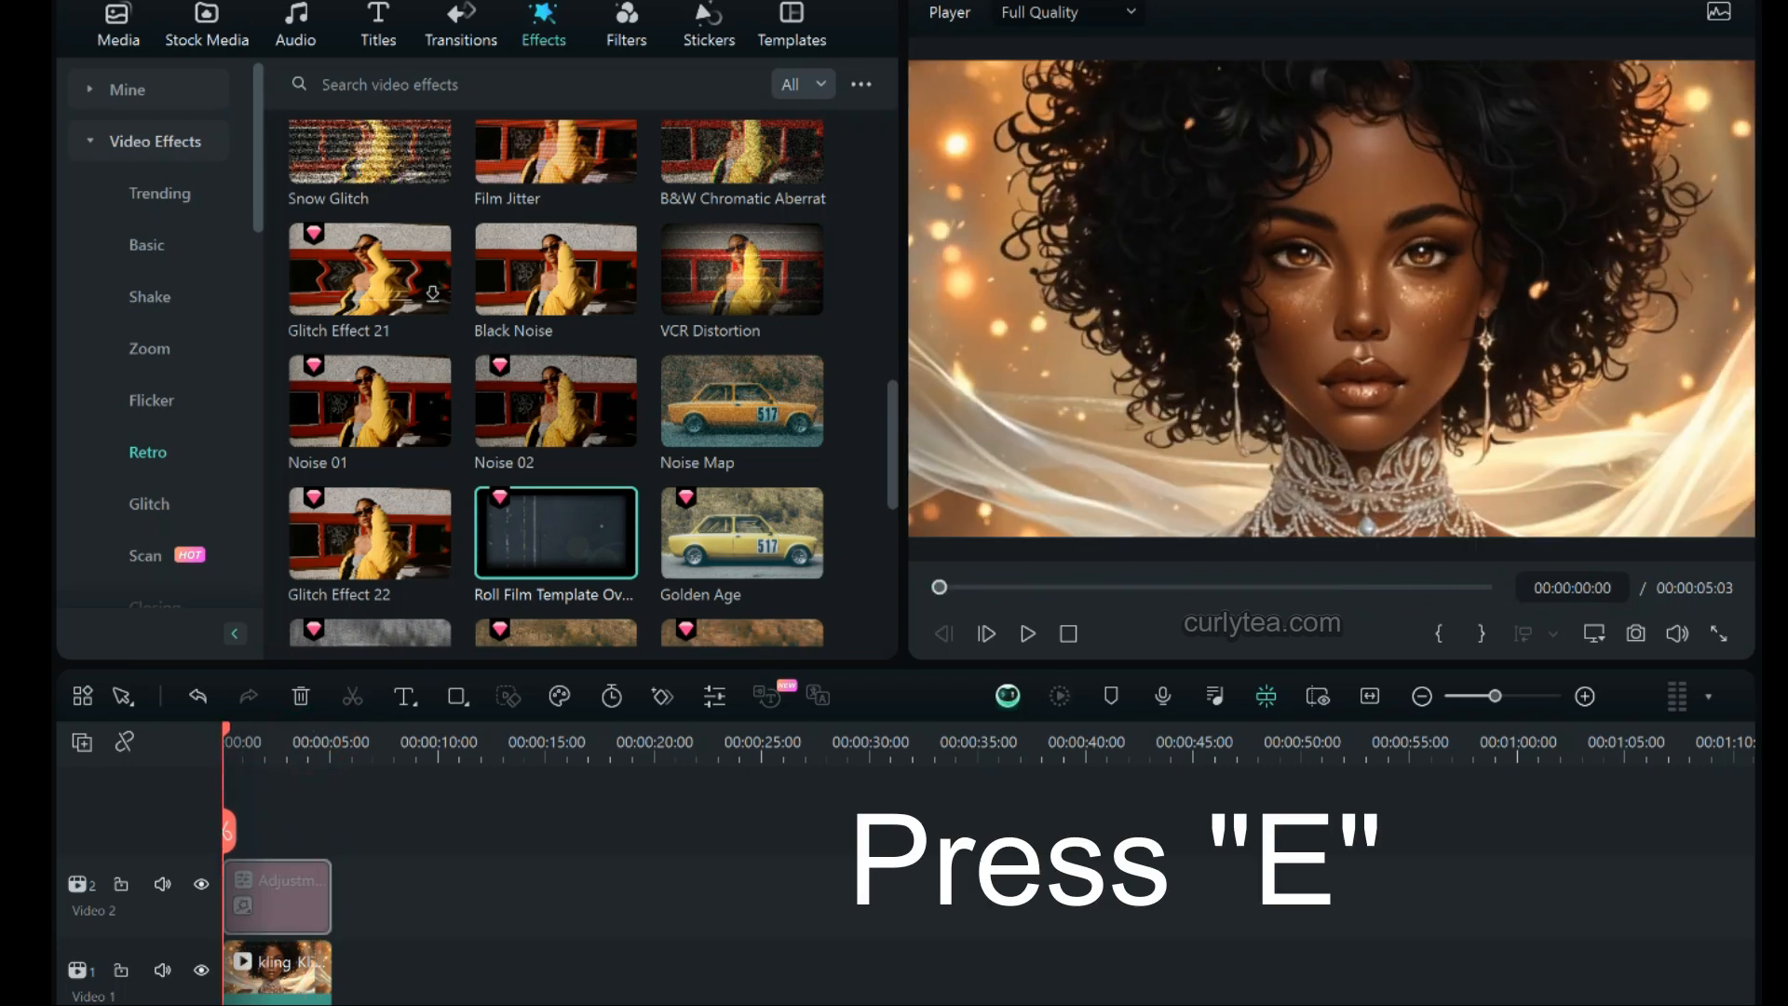
{"action": "key", "text": "space"}
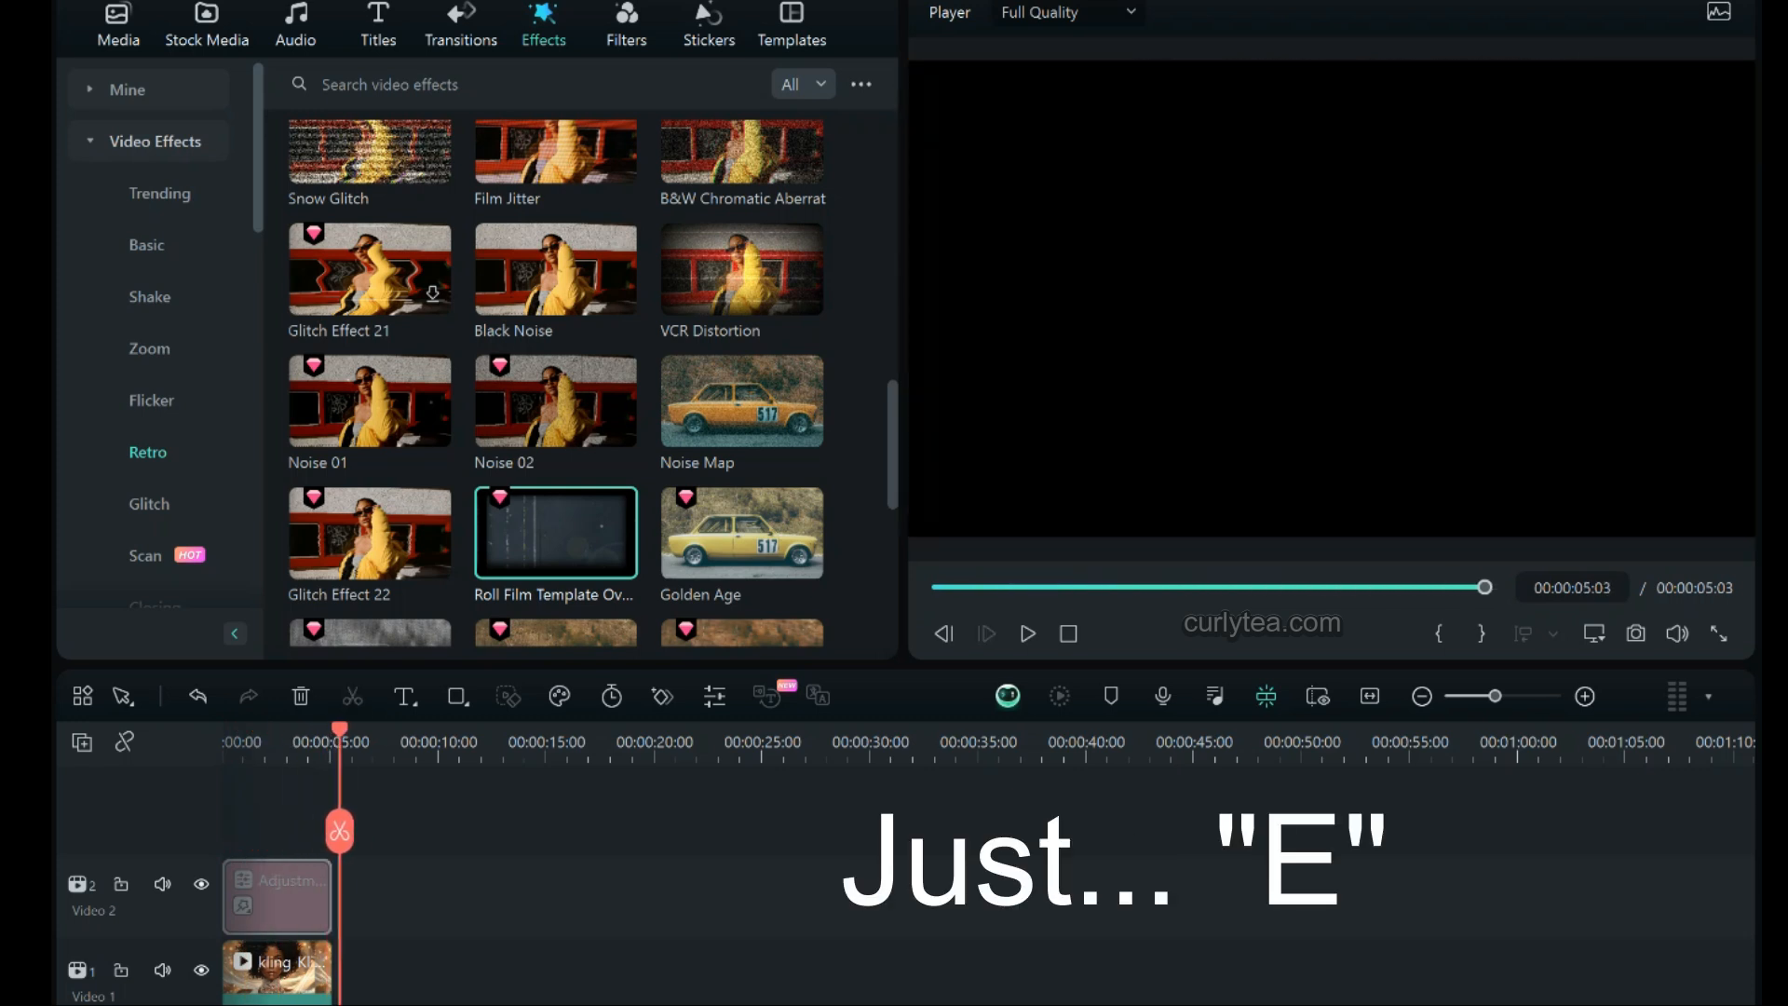
{"action": "key", "text": "Home"}
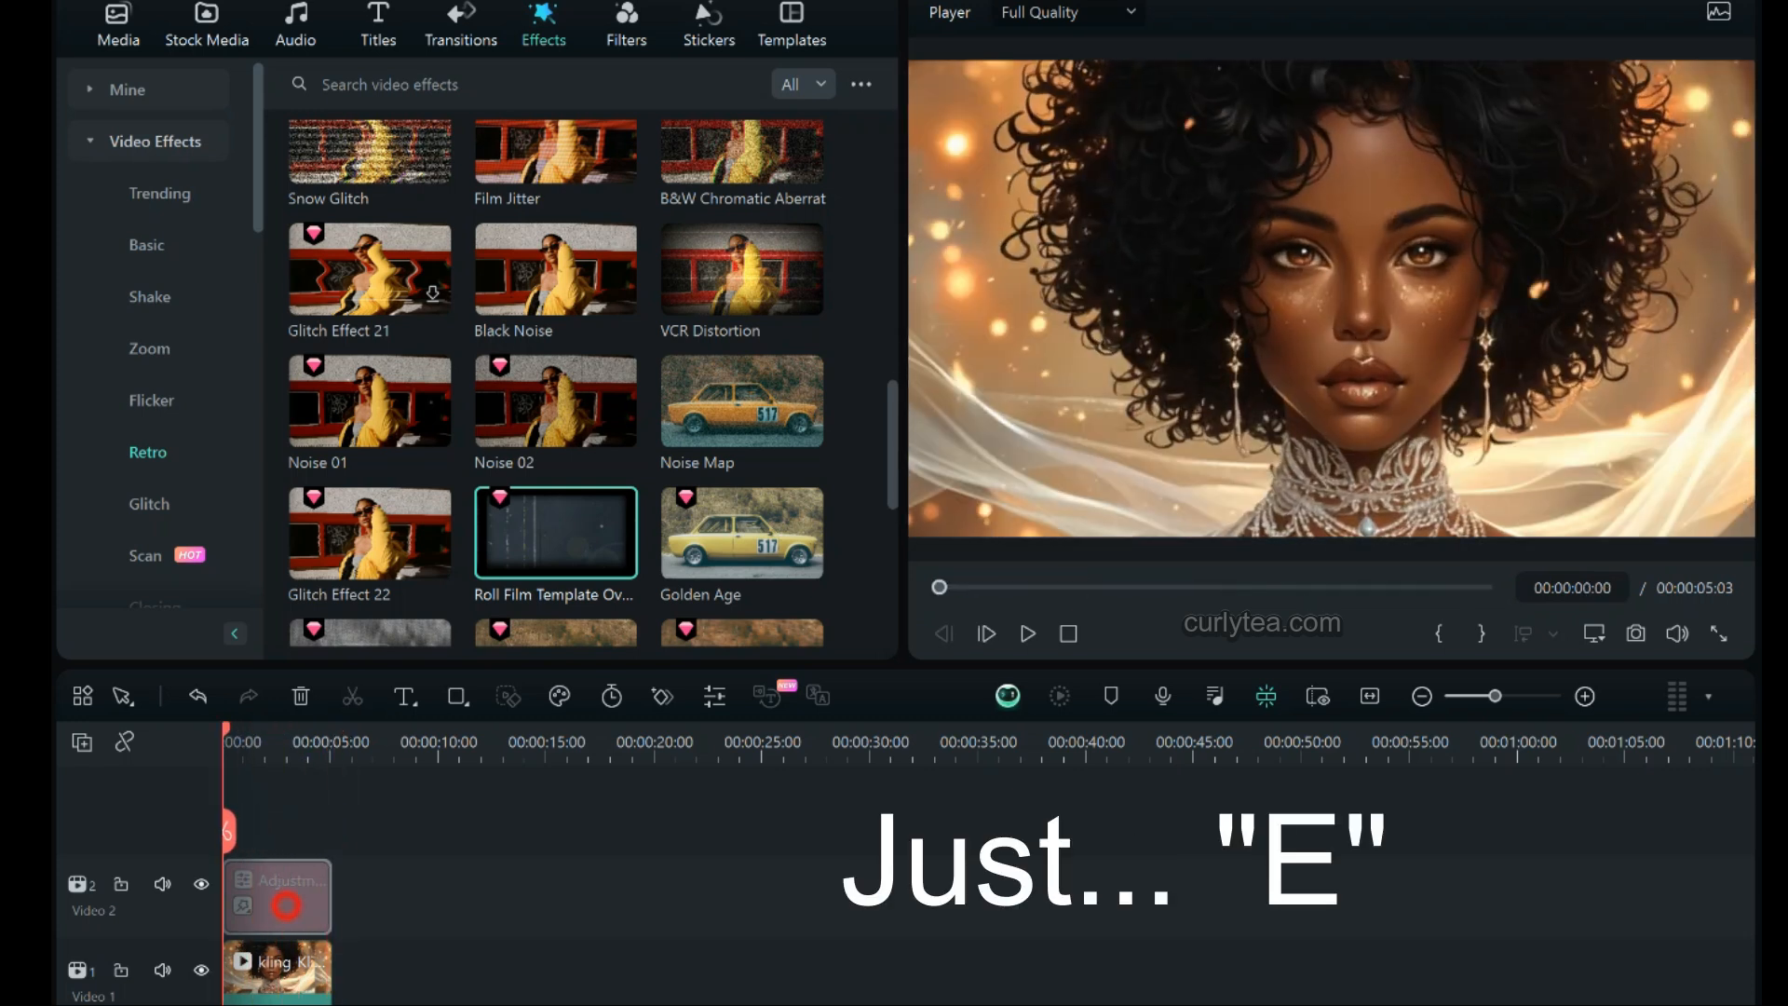
Enable the adjustment layer again and play the clip with its effects.
{"action": "left_click", "coordinate": [276, 895]}
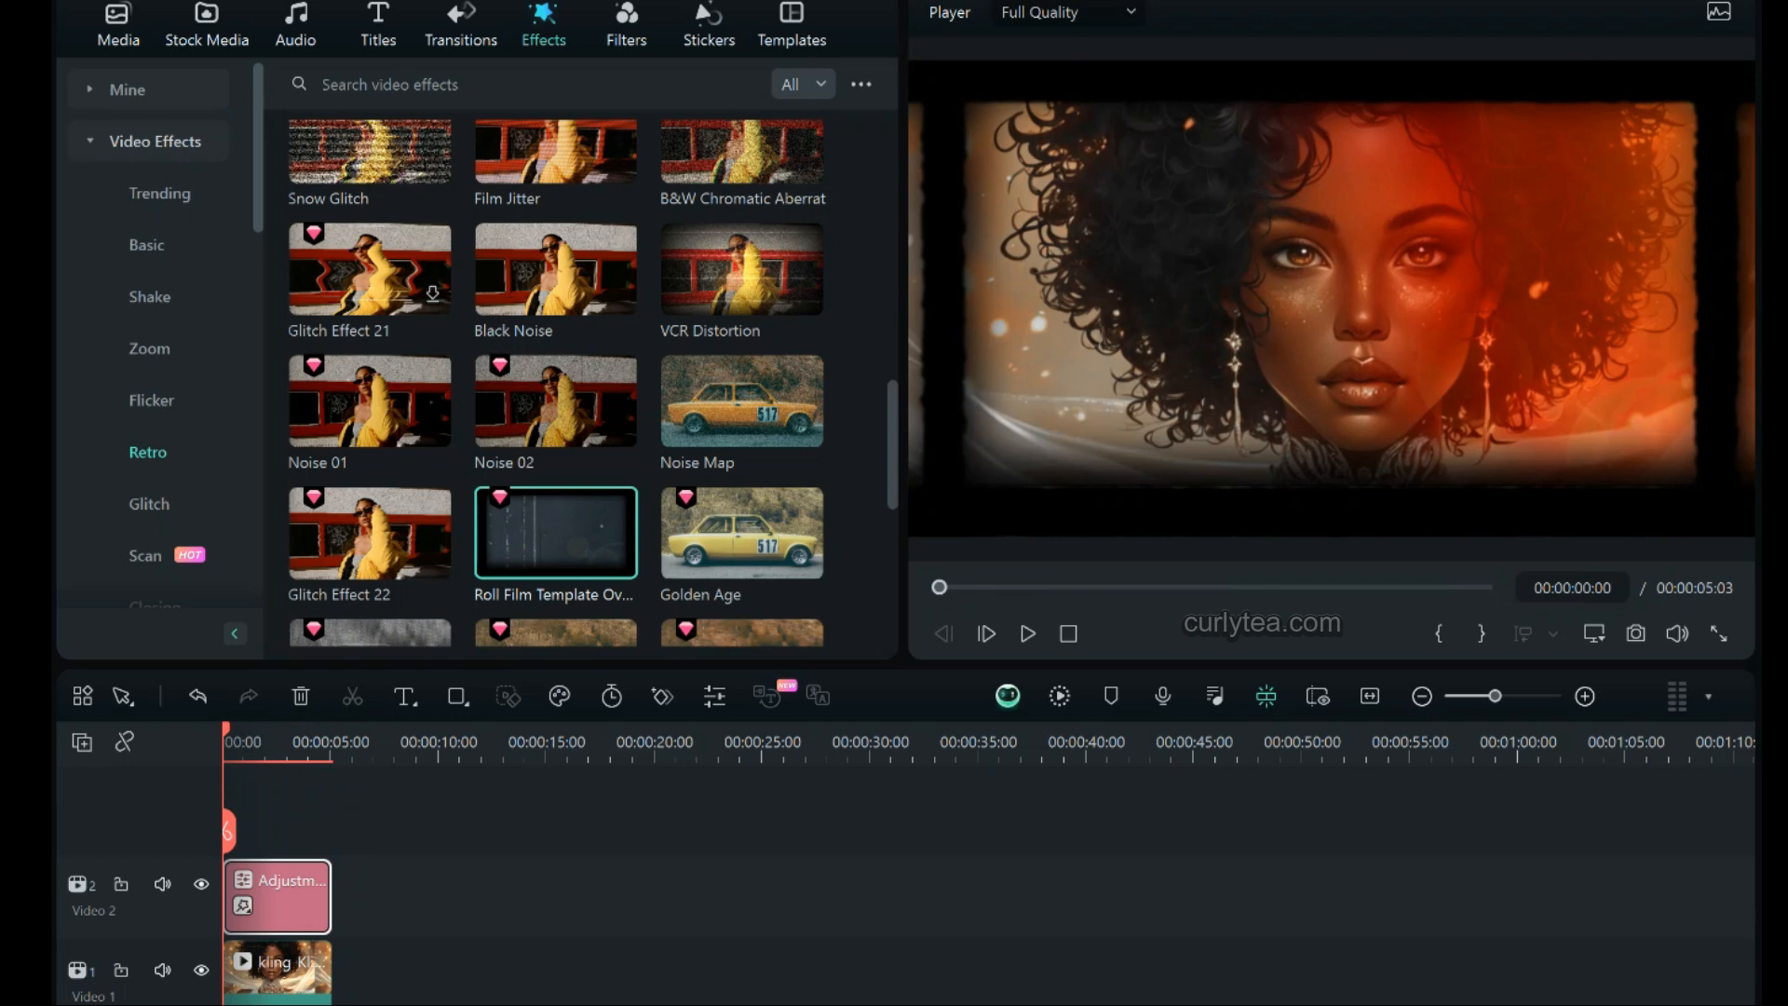
{"action": "key", "text": "space"}
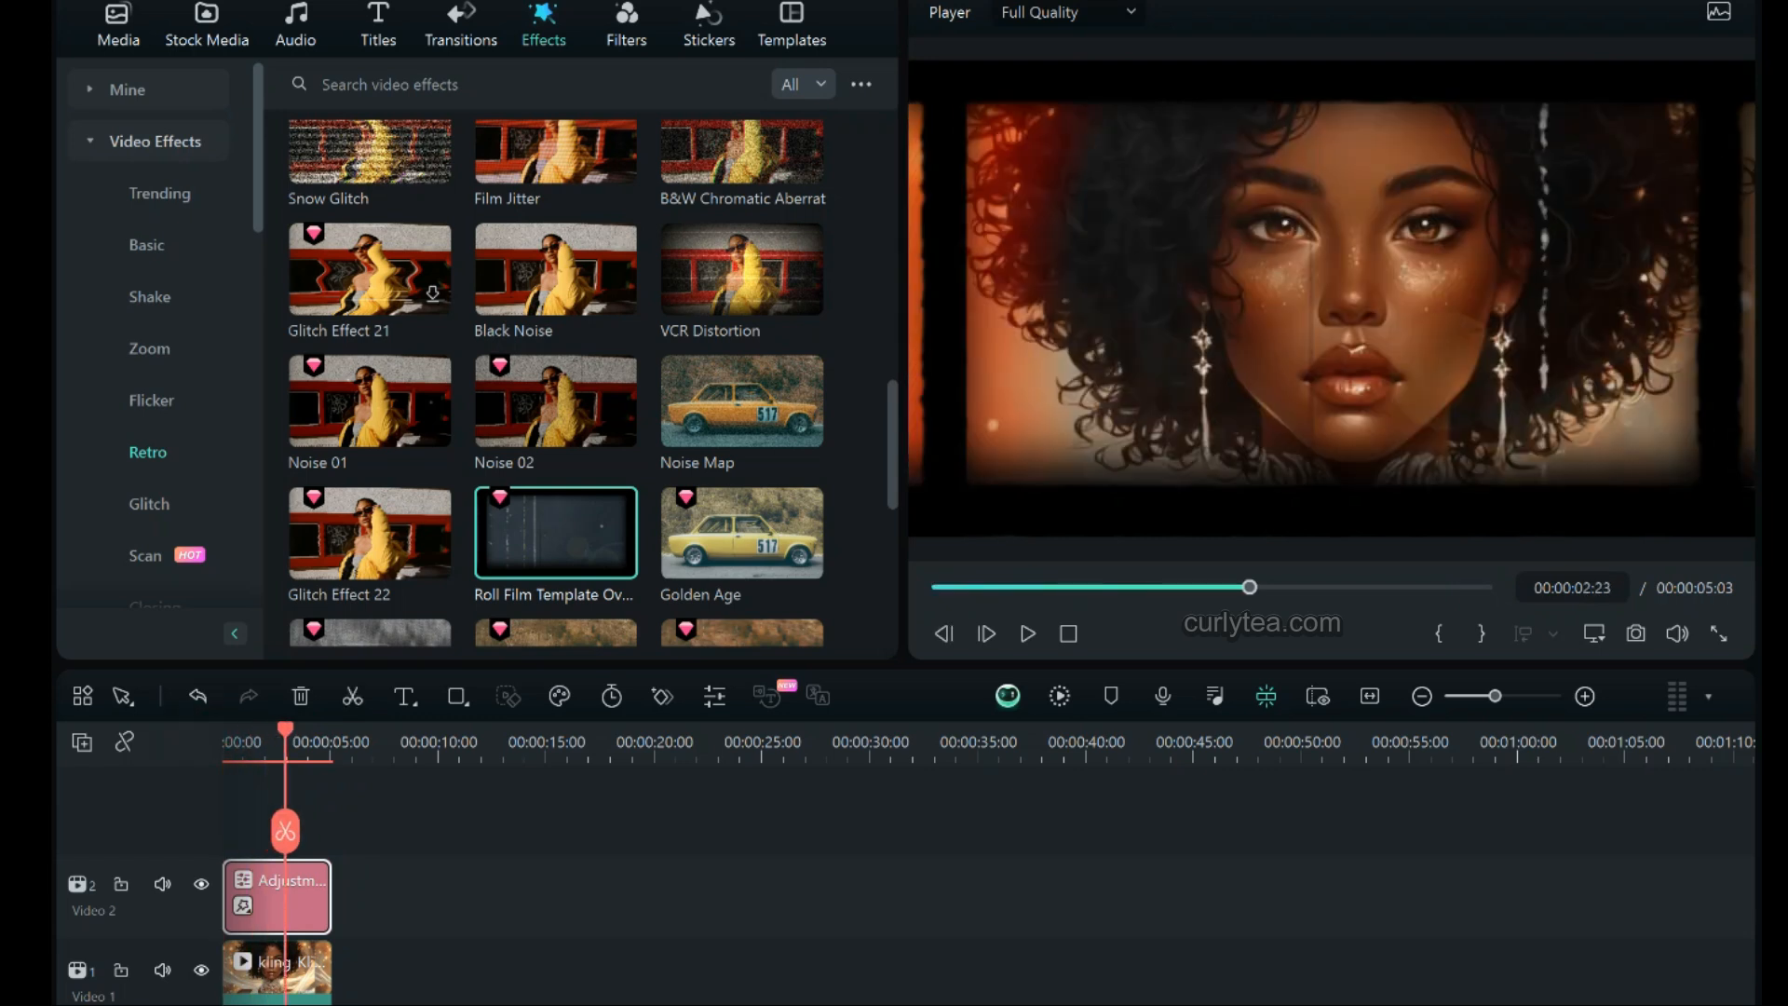
Return to the start of the timeline and play the original clip without an adjustment layer.
{"action": "key", "text": "Home"}
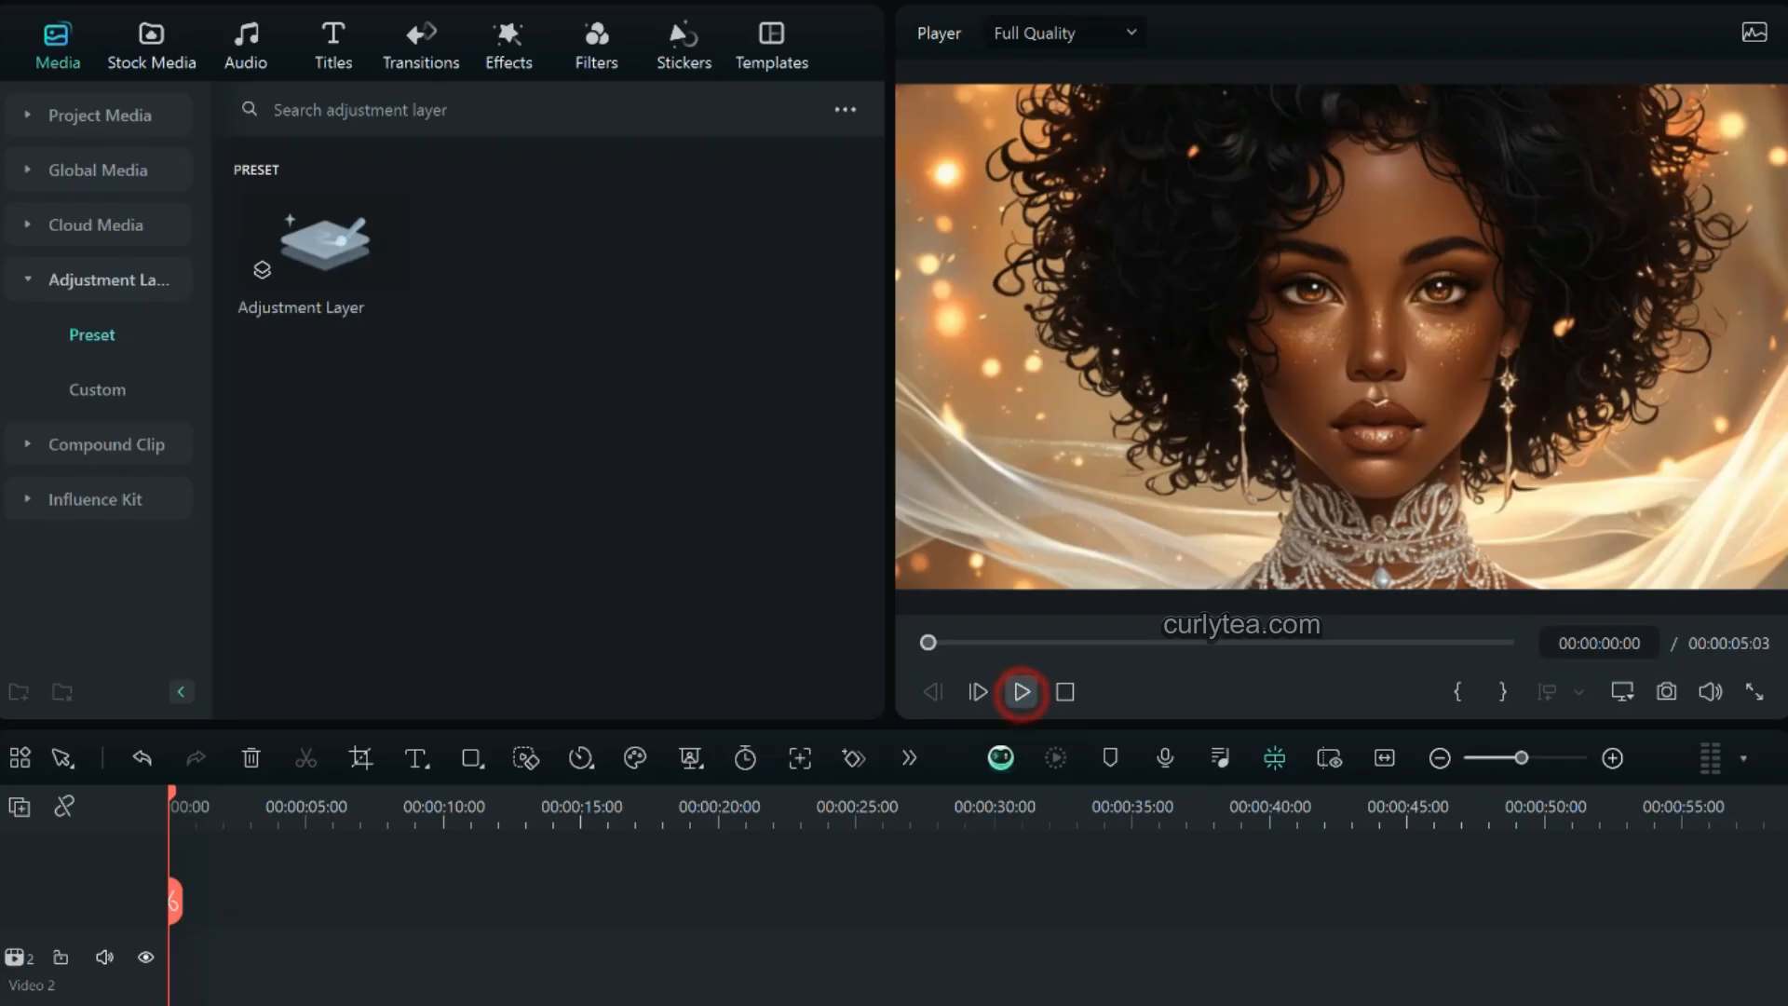
{"action": "left_click", "coordinate": [1022, 691]}
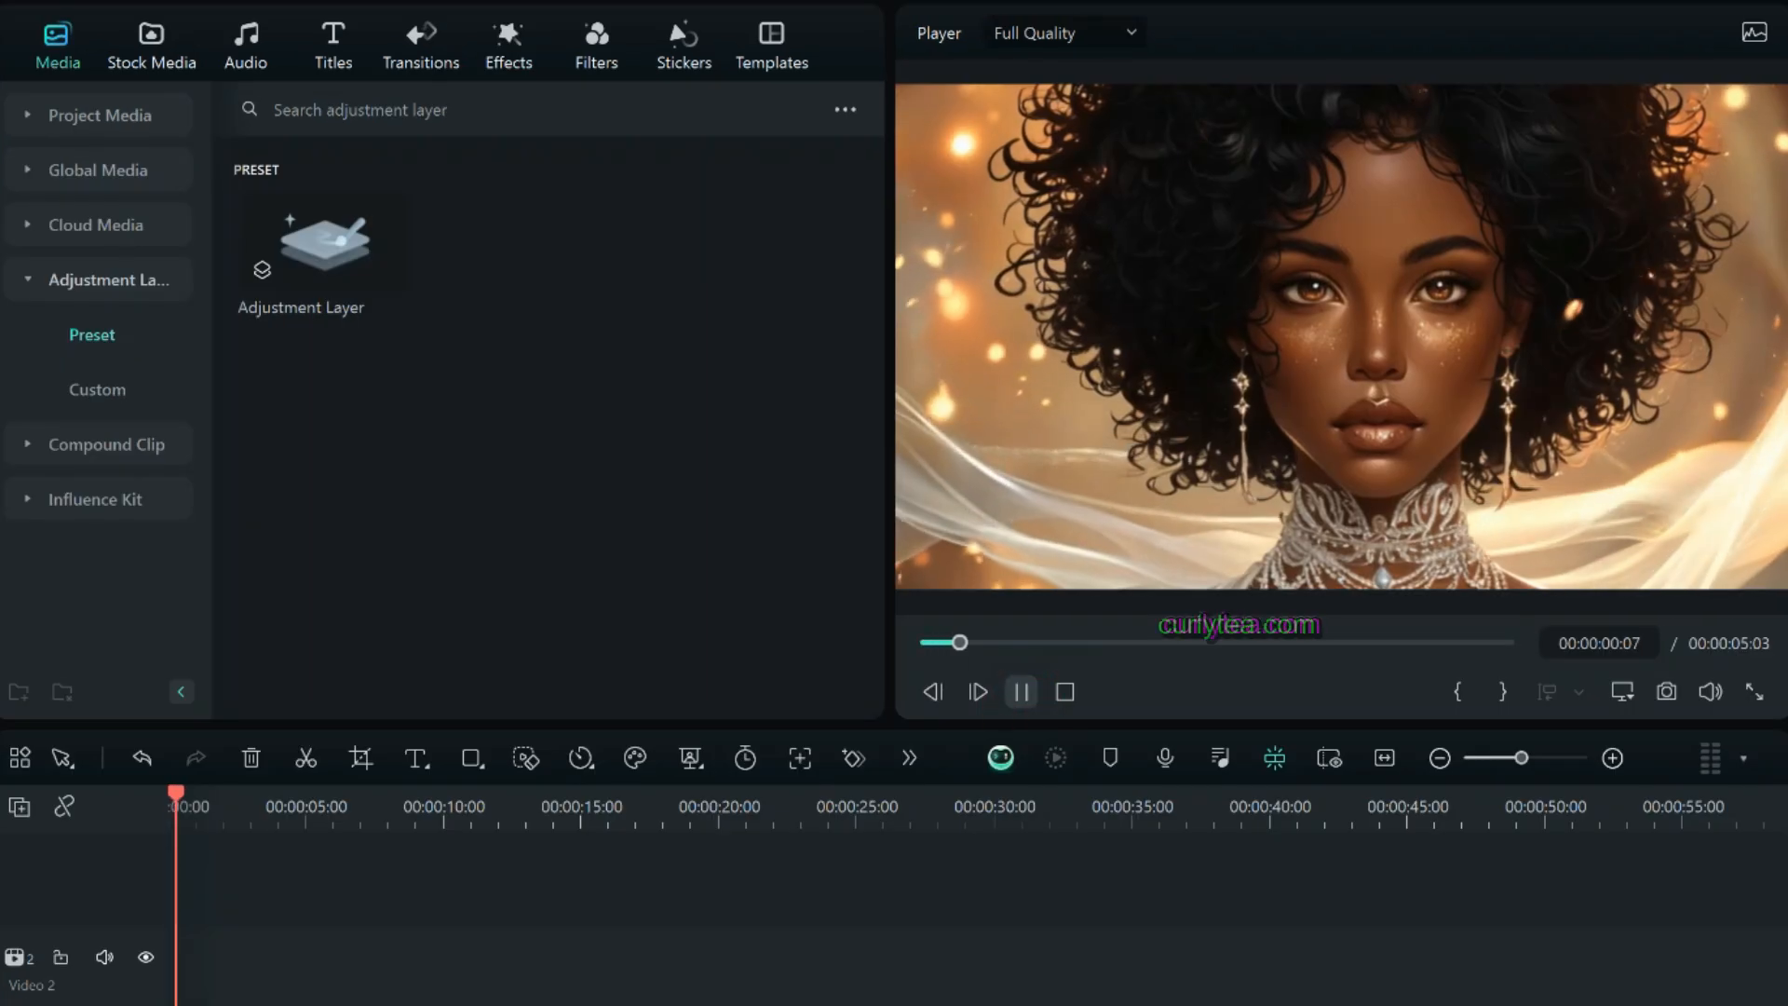